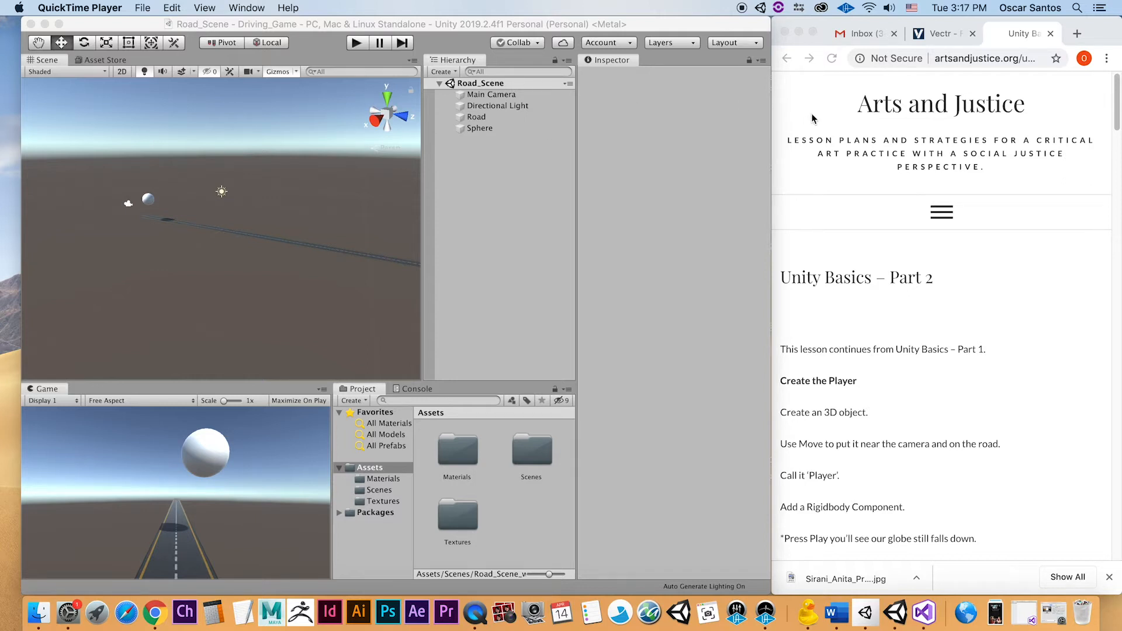
Open the "Unity Basics – Part 2" lesson from the Arts and Justice home page
left_click(1018, 80)
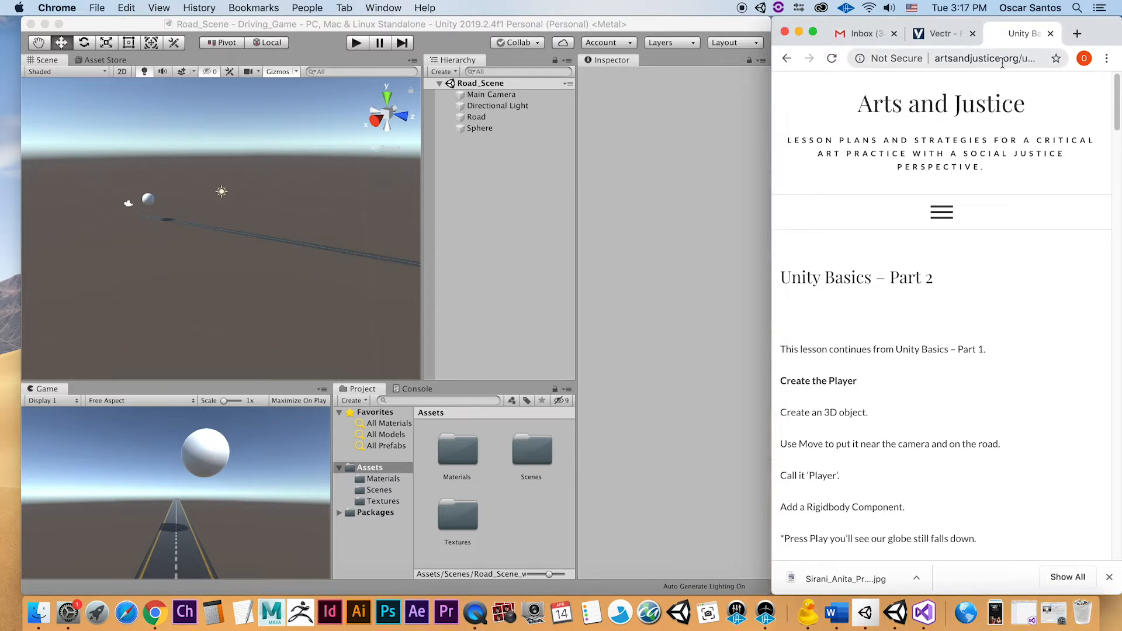
left_click(943, 110)
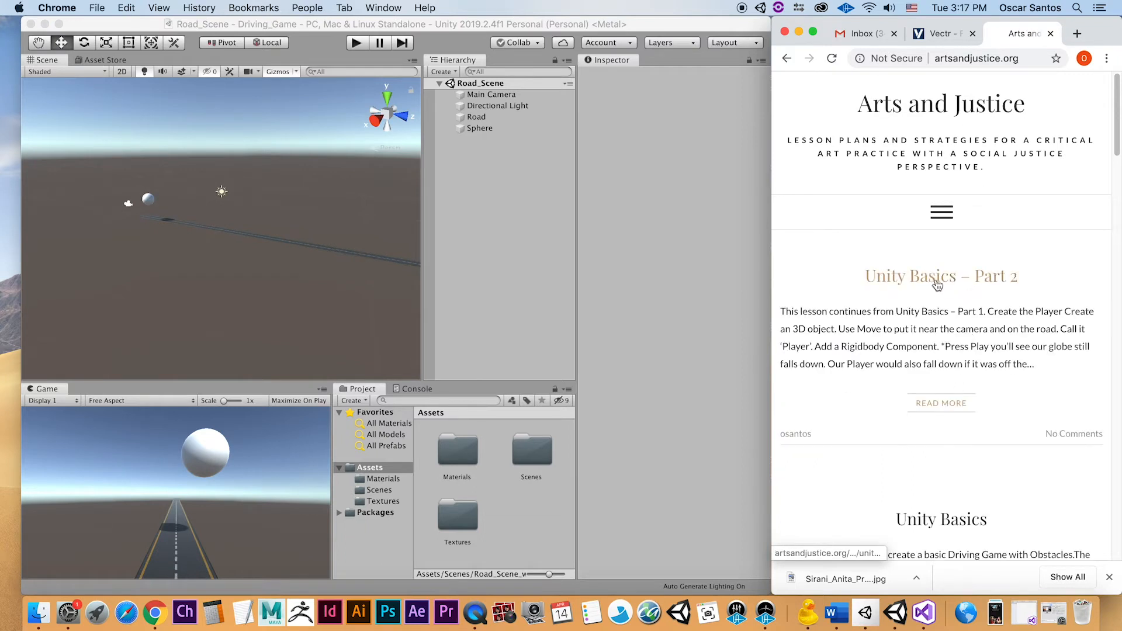
left_click(942, 285)
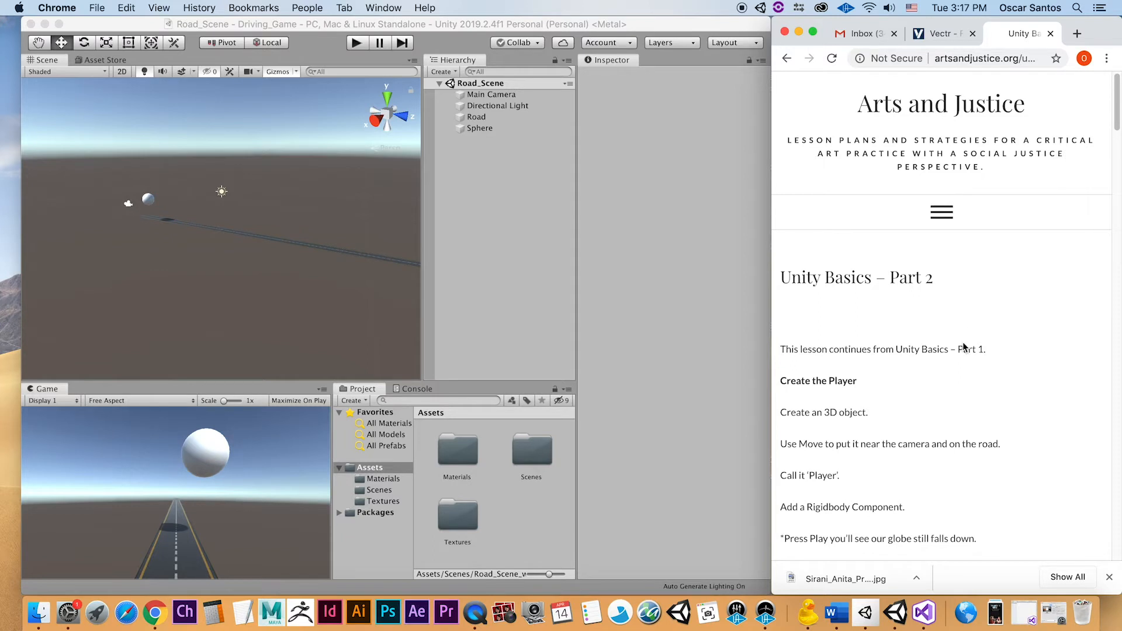
scroll(963, 342, "down", 3)
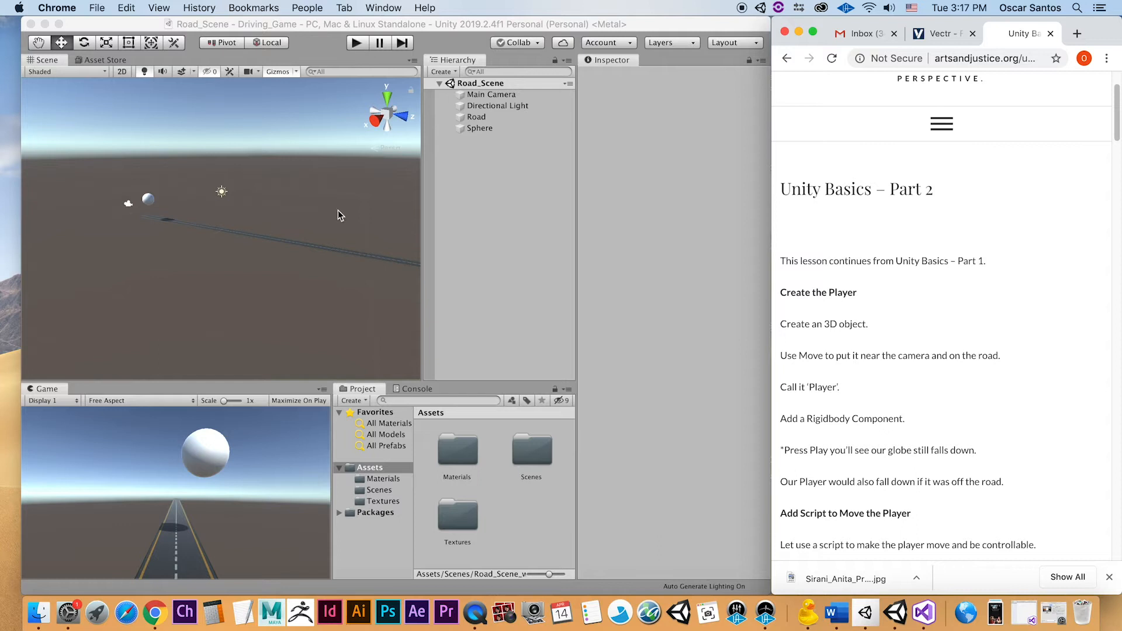
Switch to Unity, enlarge the Game view and run a short play test to check the Sphere
left_click(258, 384)
left_click_drag(263, 382, 269, 275)
key("super+p")
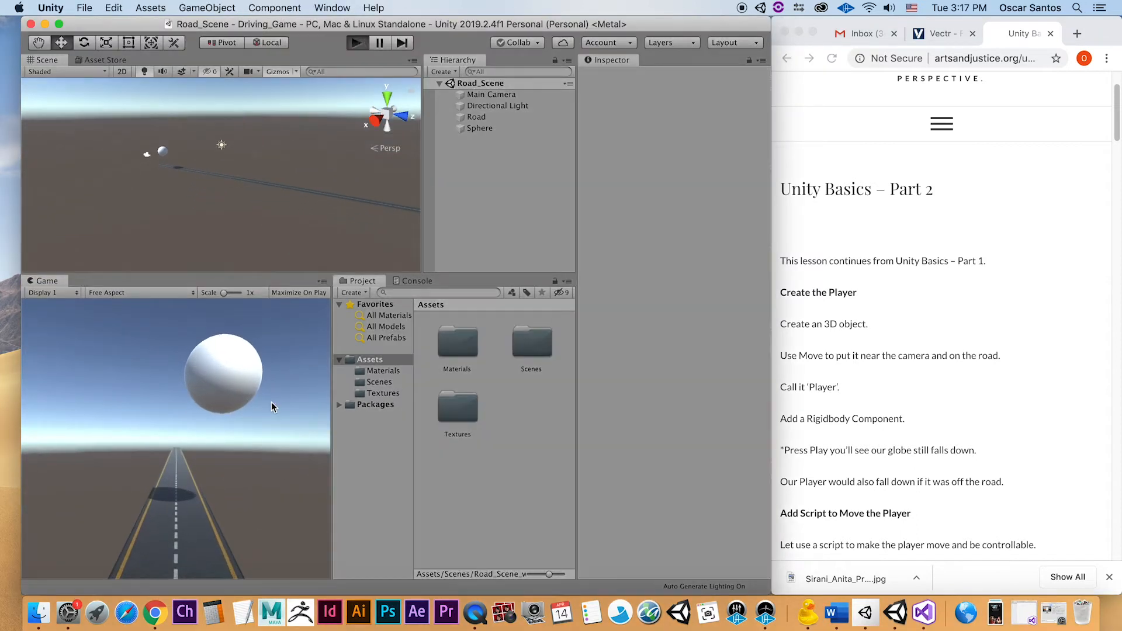
key("super+p")
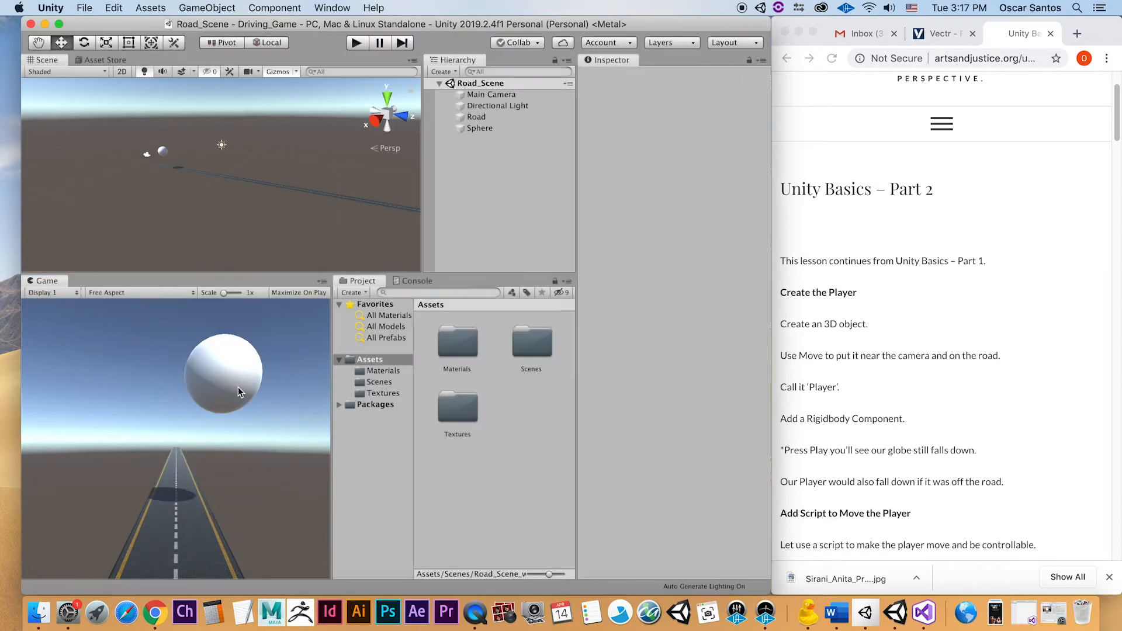
left_click(484, 129)
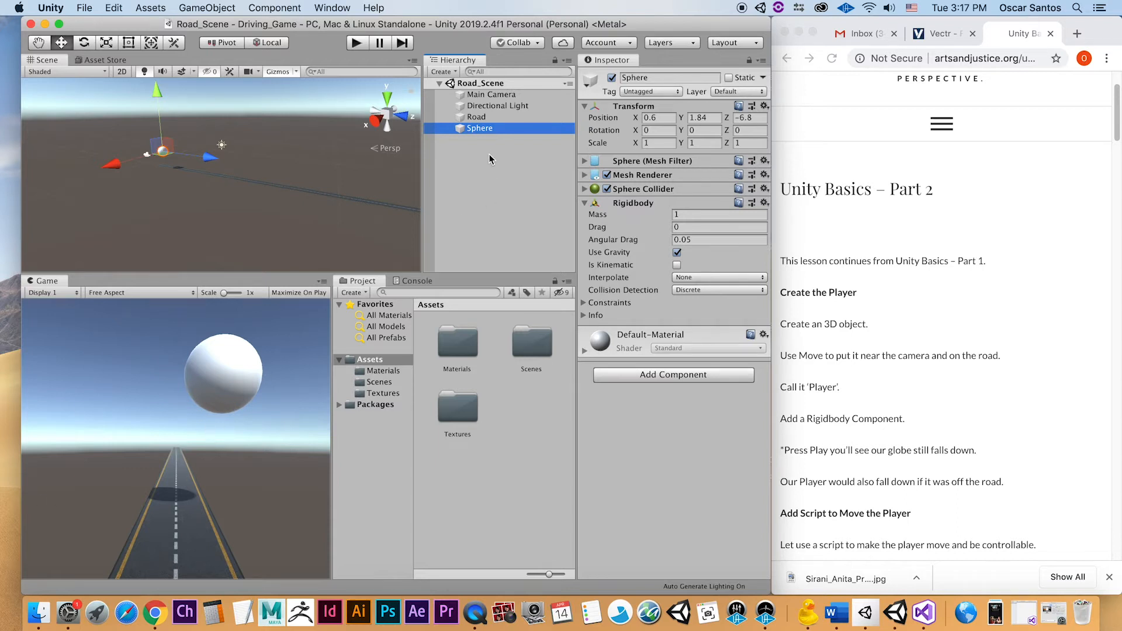
Create a 3D cube in Road_Scene and name it Player
left_click(906, 281)
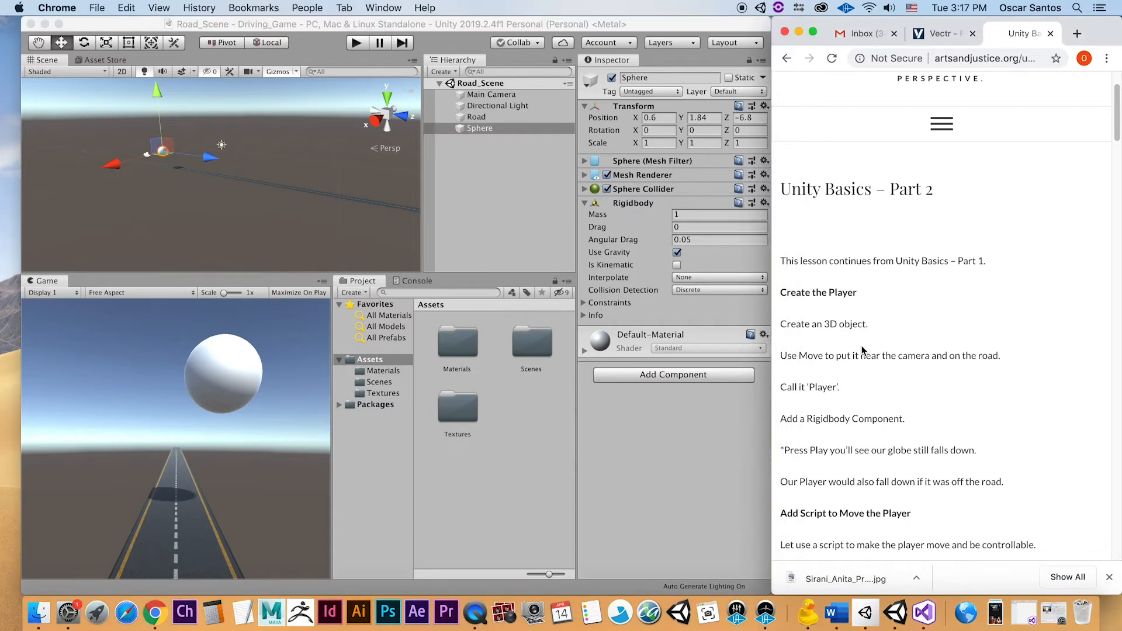
scroll(853, 337, "down", 2)
scroll(853, 338, "down", 1)
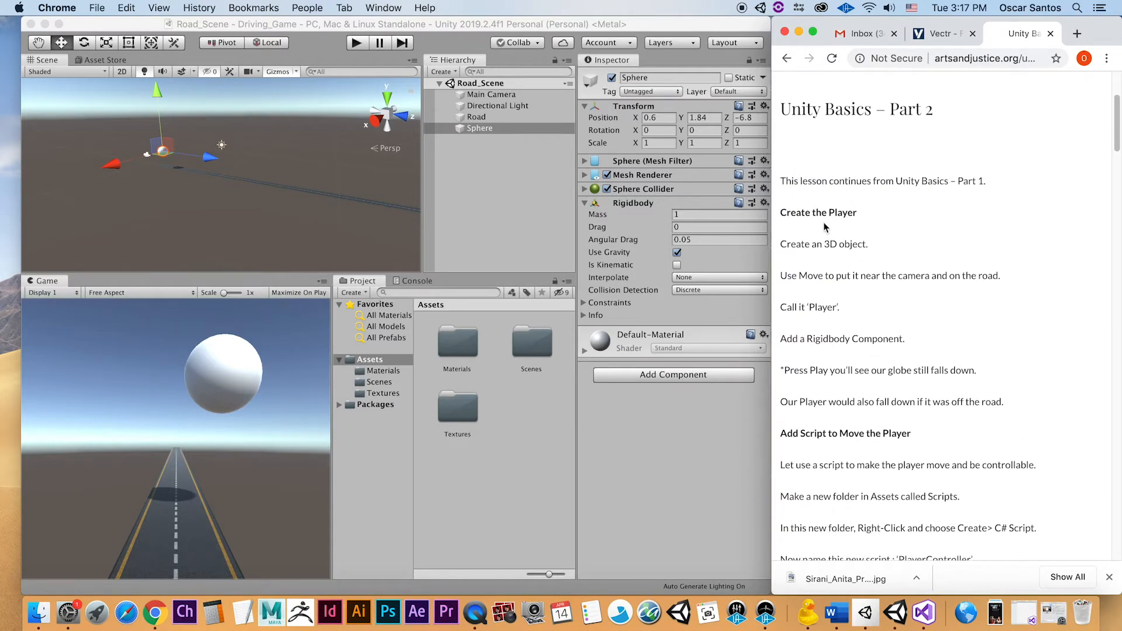
left_click(495, 208)
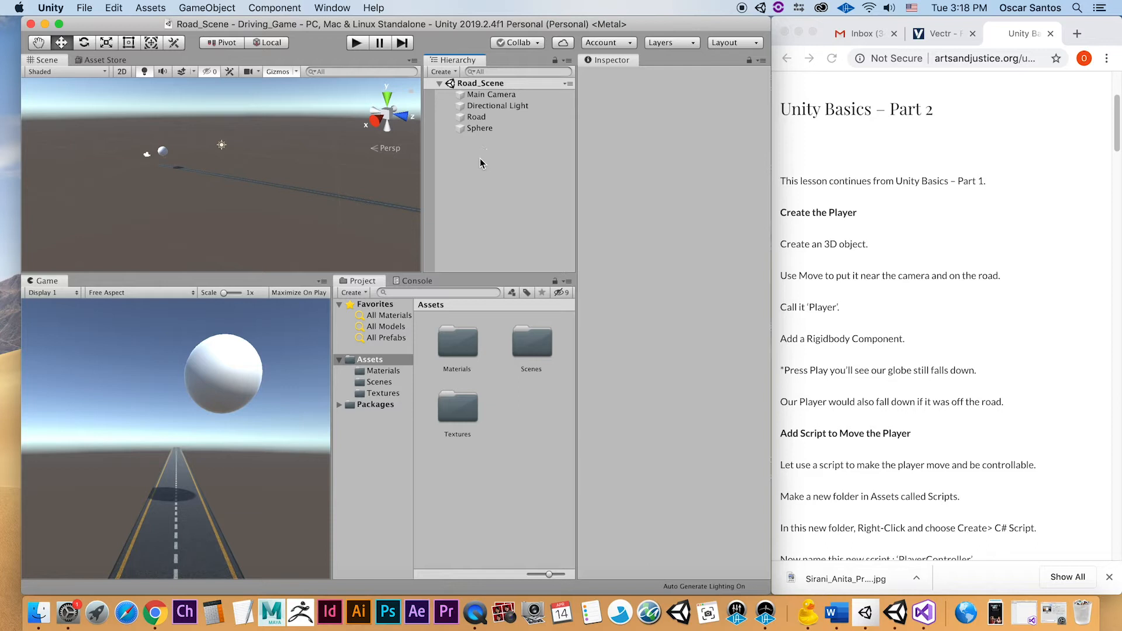
right_click(479, 149)
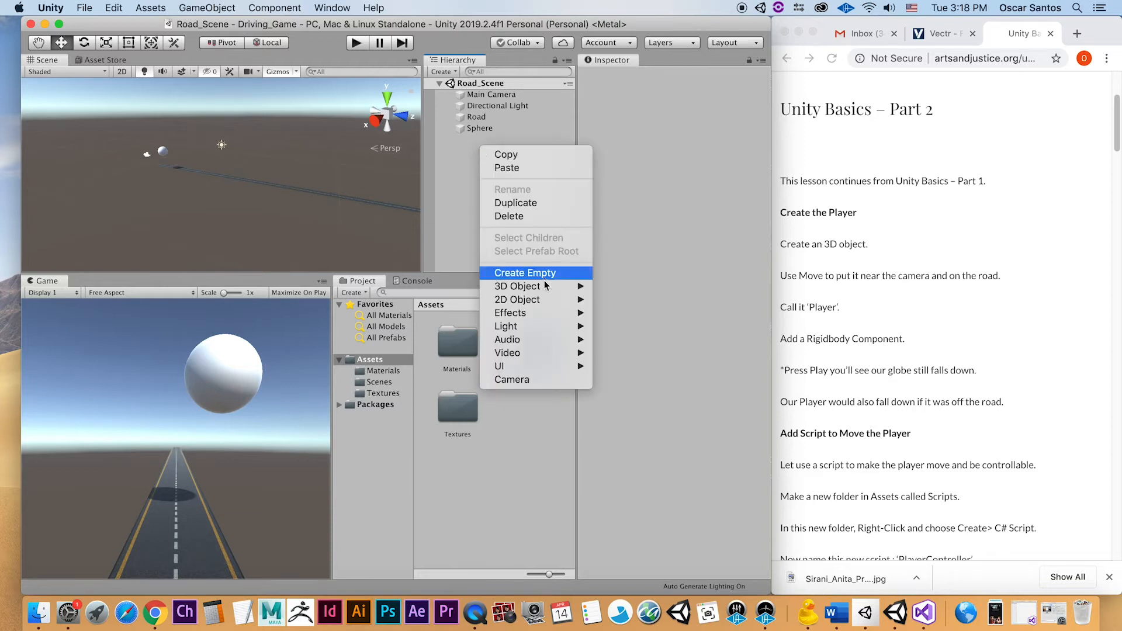
mouse_move(546, 286)
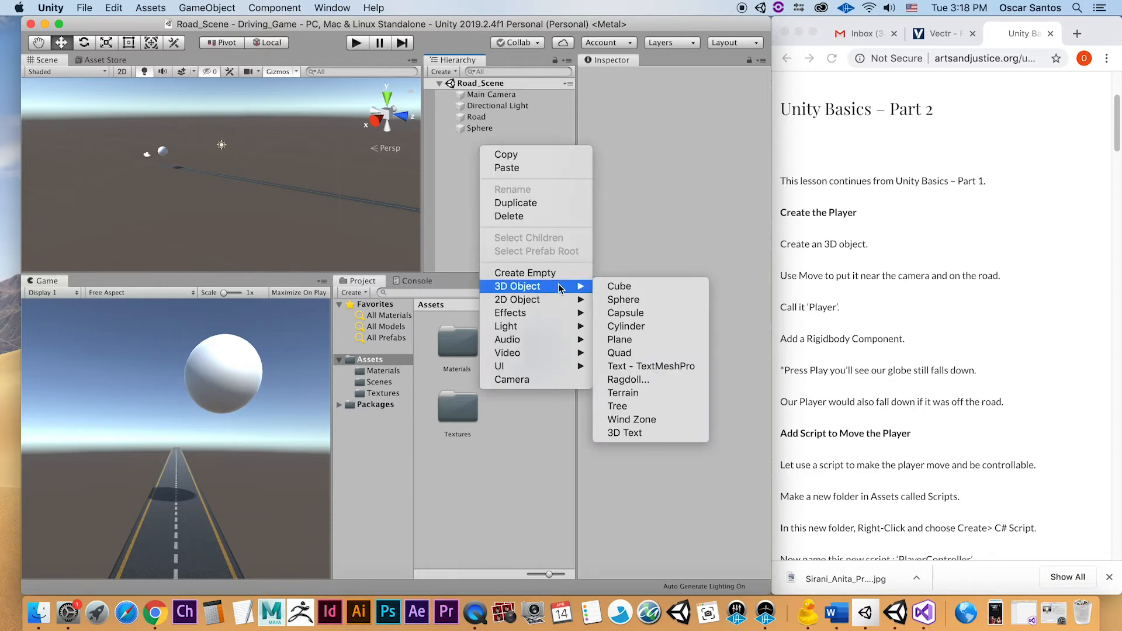
left_click(637, 288)
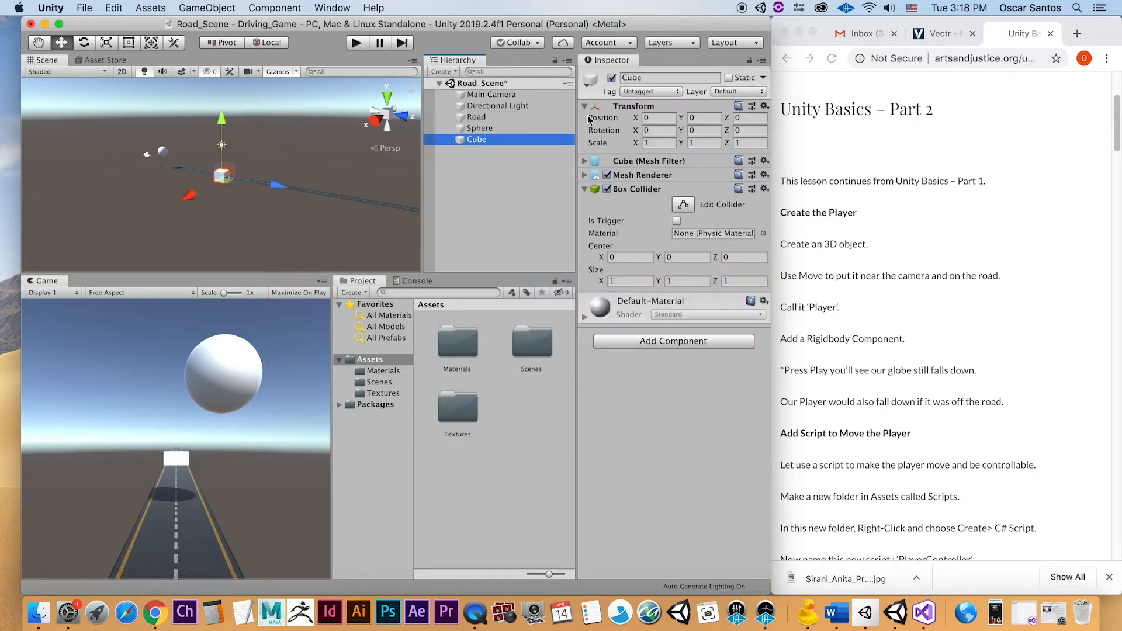
left_click(658, 77)
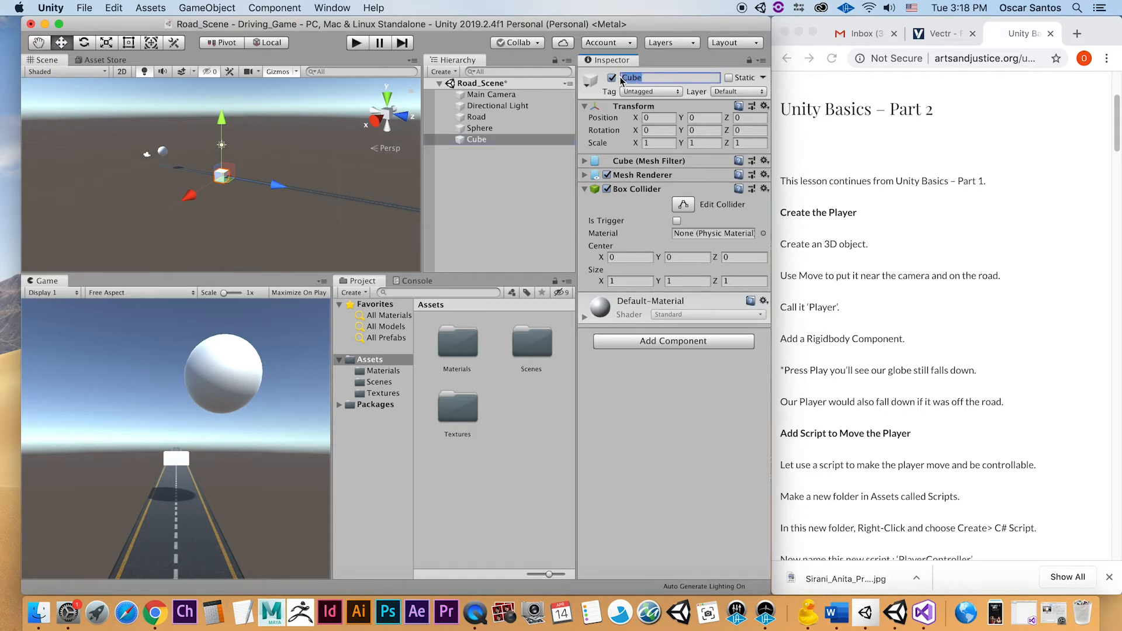
type("Player")
Add a Rigidbody component to the Player cube
scroll(980, 372, "down", 3)
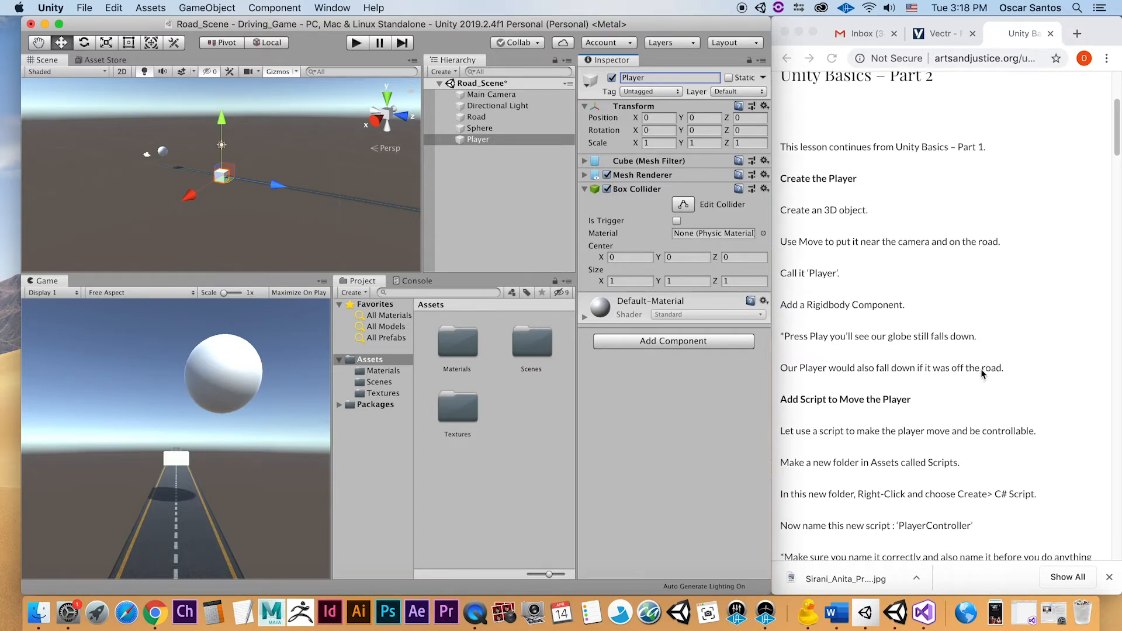
scroll(980, 374, "down", 1)
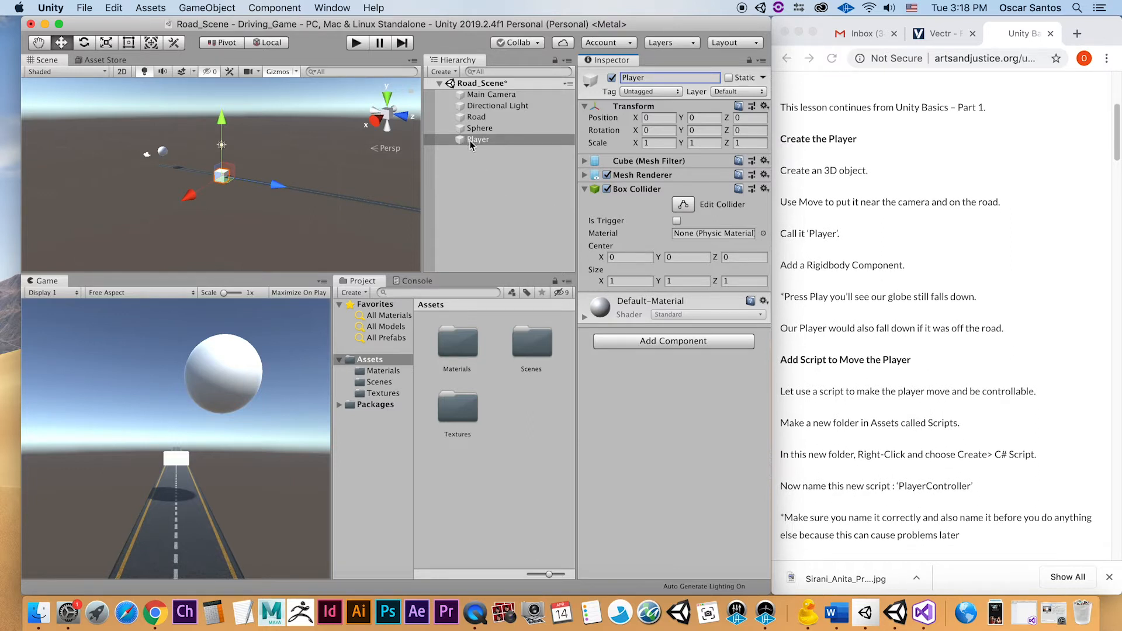
left_click(678, 342)
type("rigi")
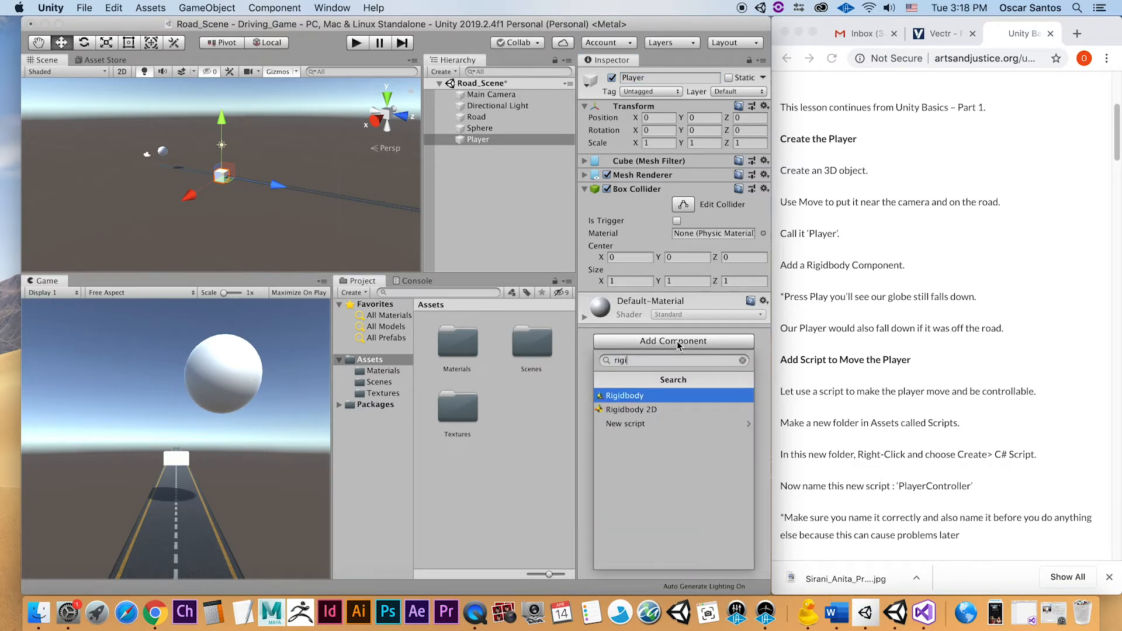
left_click(653, 397)
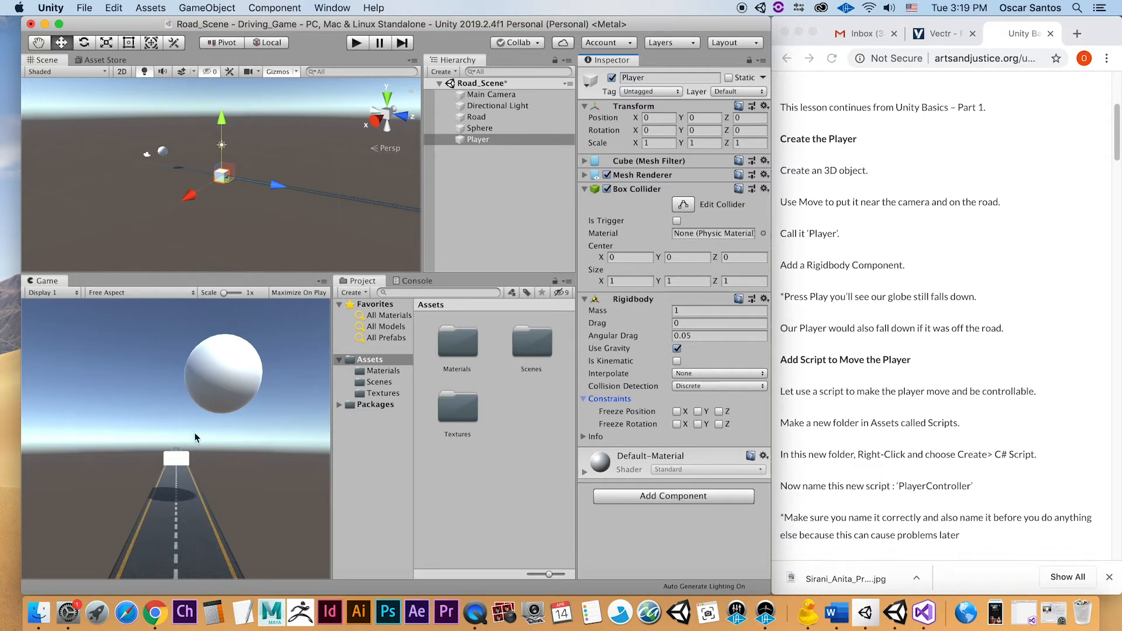
Move the Player cube nearer the camera and onto the road, to about Y 0.47 and Z -3.99
left_click(543, 168)
left_click(495, 139)
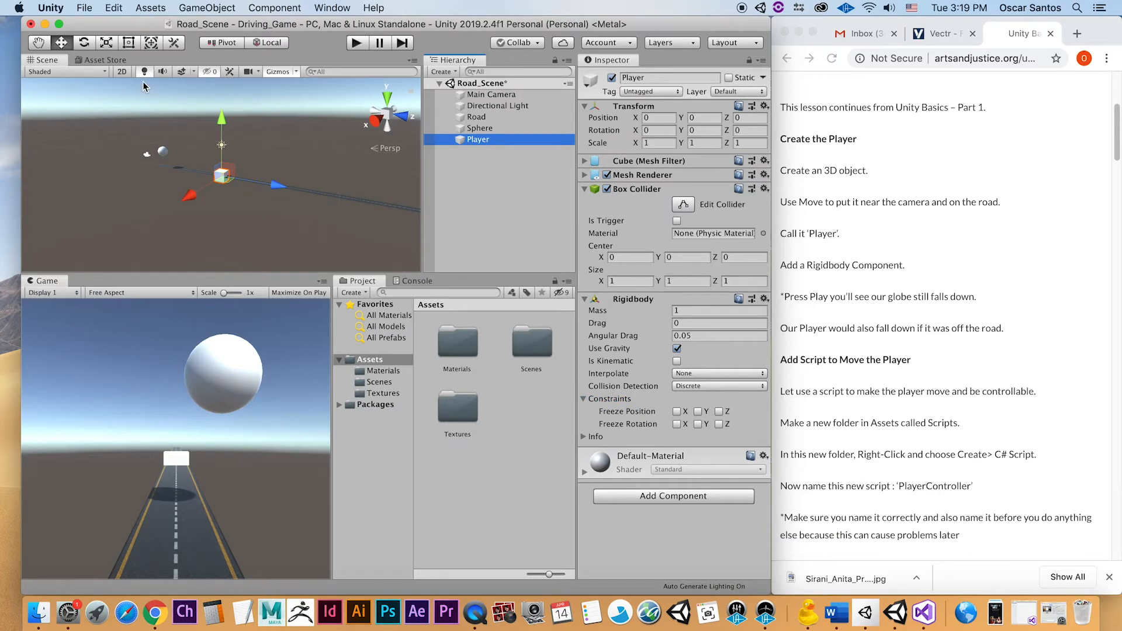
left_click_drag(278, 185, 194, 117)
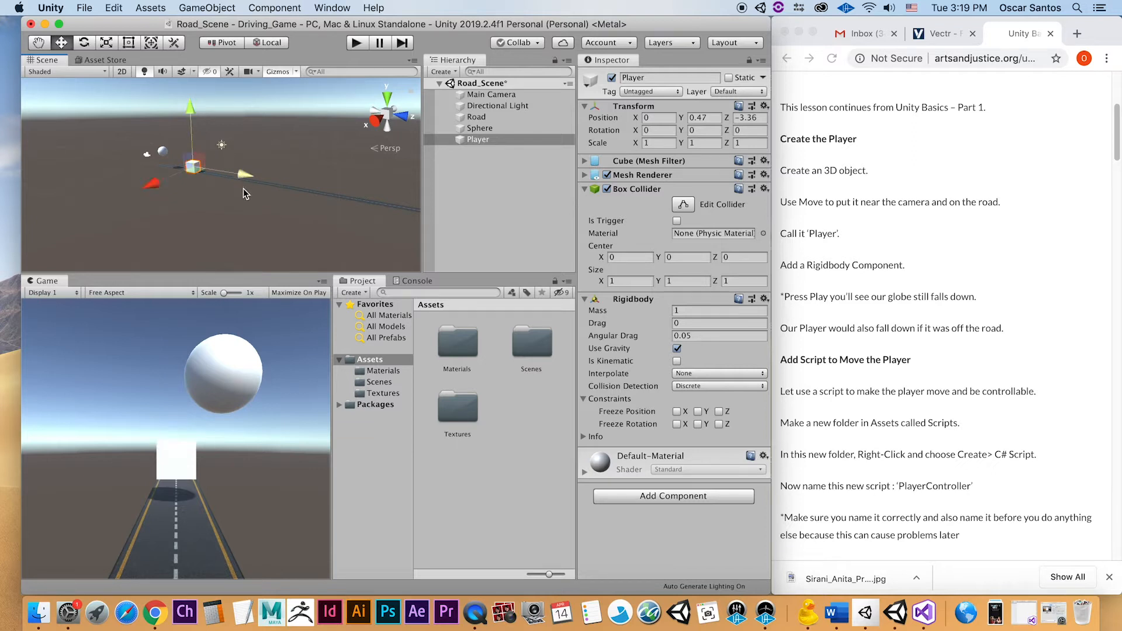
mouse_move(246, 173)
left_mouse_down()
mouse_move(199, 175)
mouse_move(260, 171)
left_mouse_up()
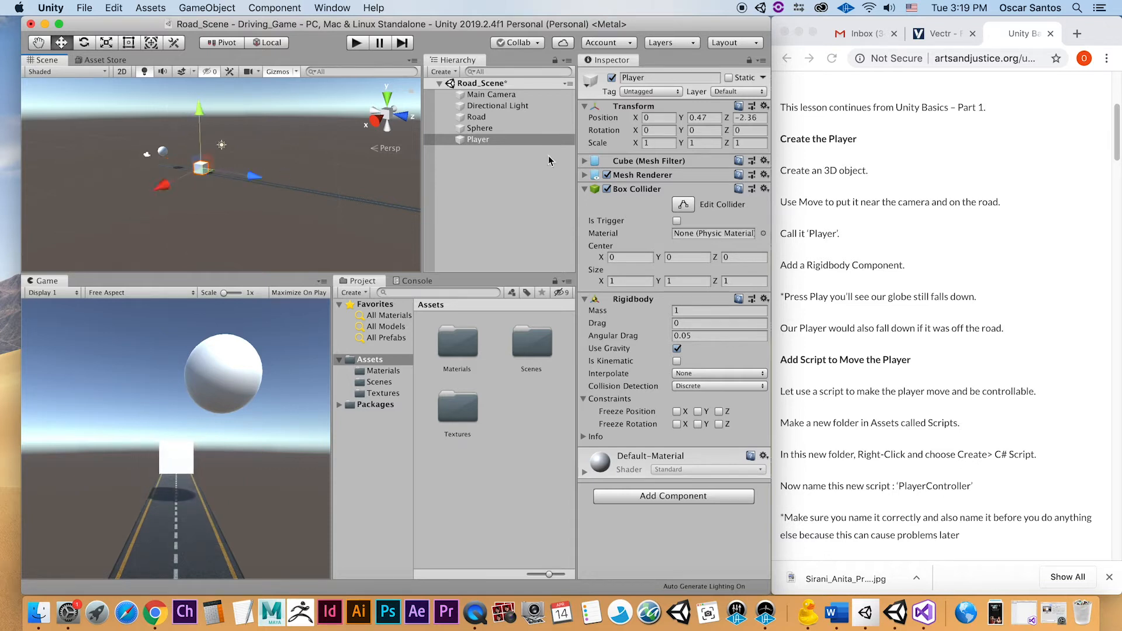
left_click_drag(199, 111, 200, 113)
mouse_move(259, 181)
left_mouse_down()
mouse_move(167, 178)
mouse_move(245, 180)
left_mouse_up()
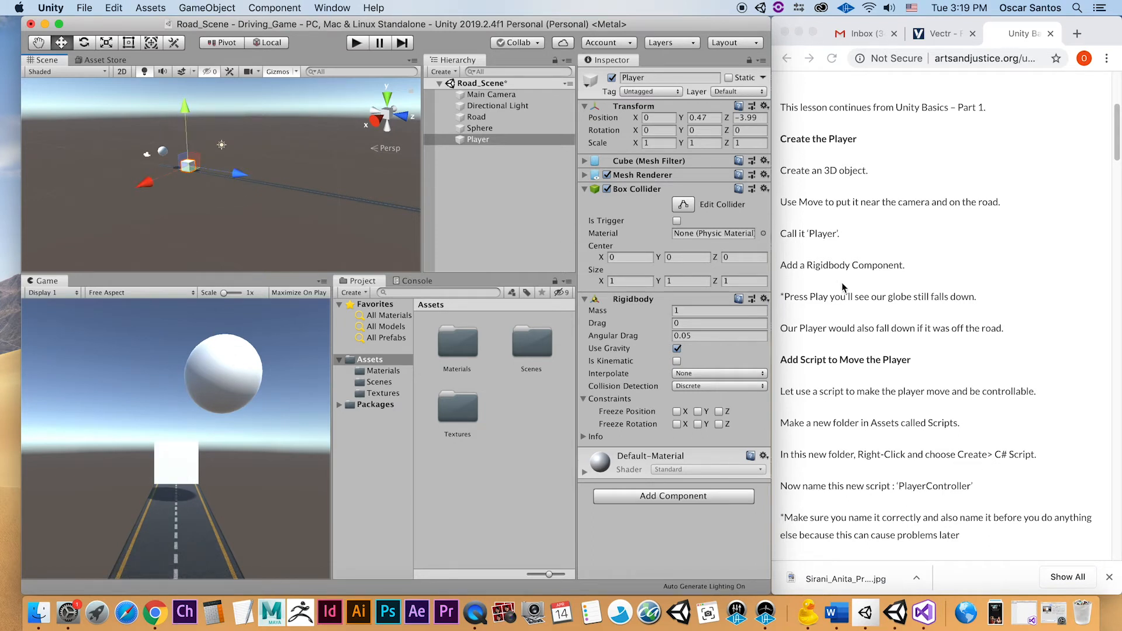
Collapse the Player's Transform, Box Collider and Rigidbody component settings
scroll(888, 314, "down", 2)
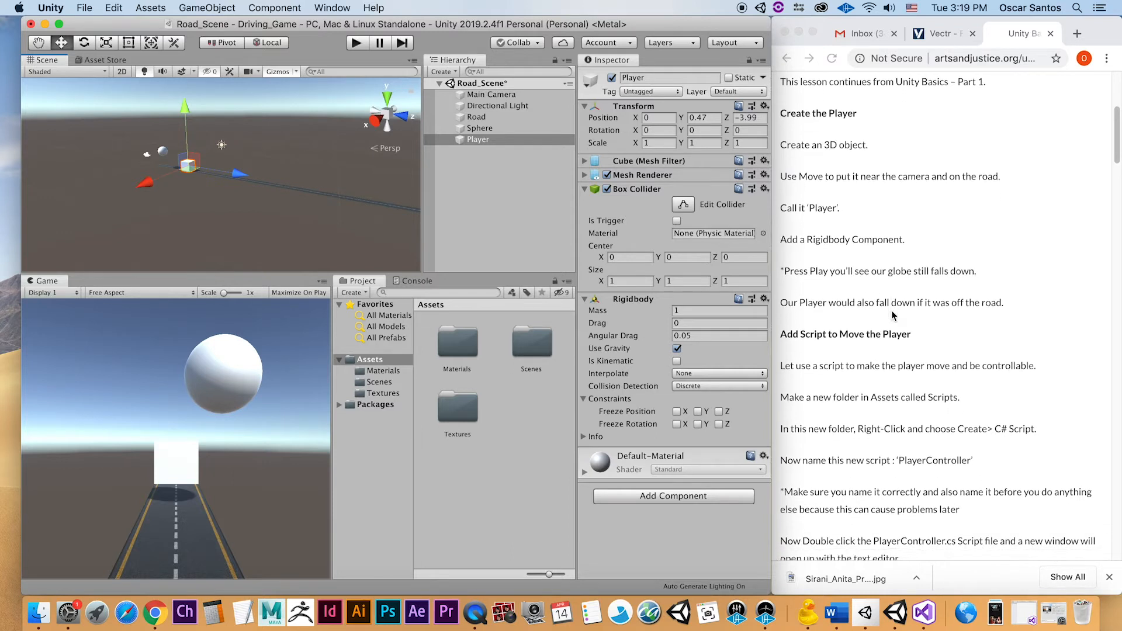
scroll(892, 314, "down", 5)
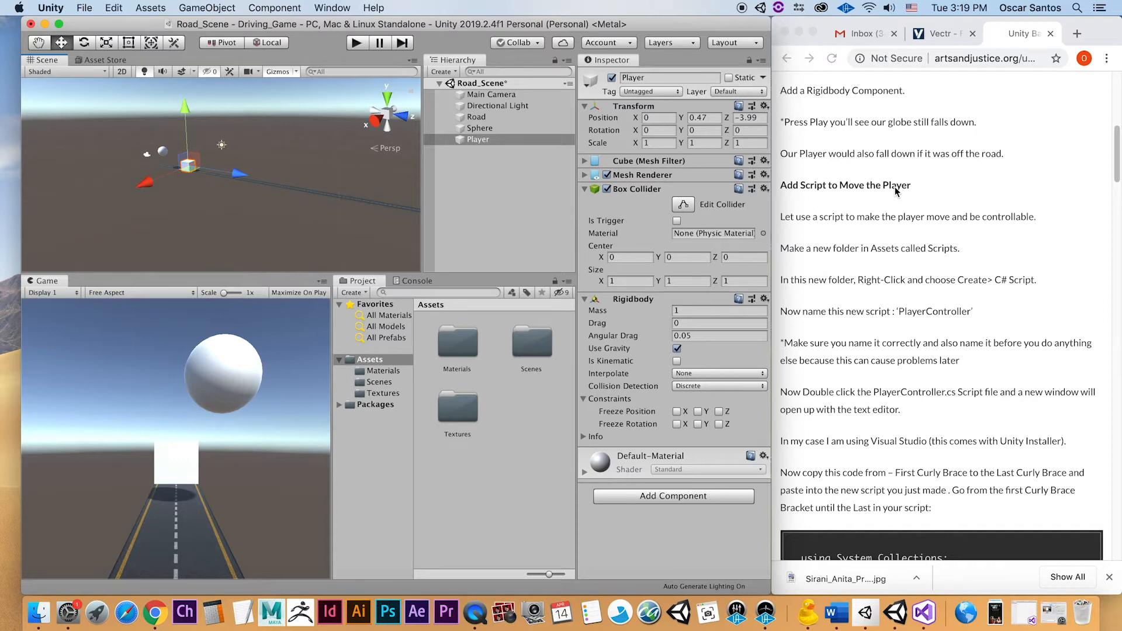
left_click(584, 106)
left_click(585, 148)
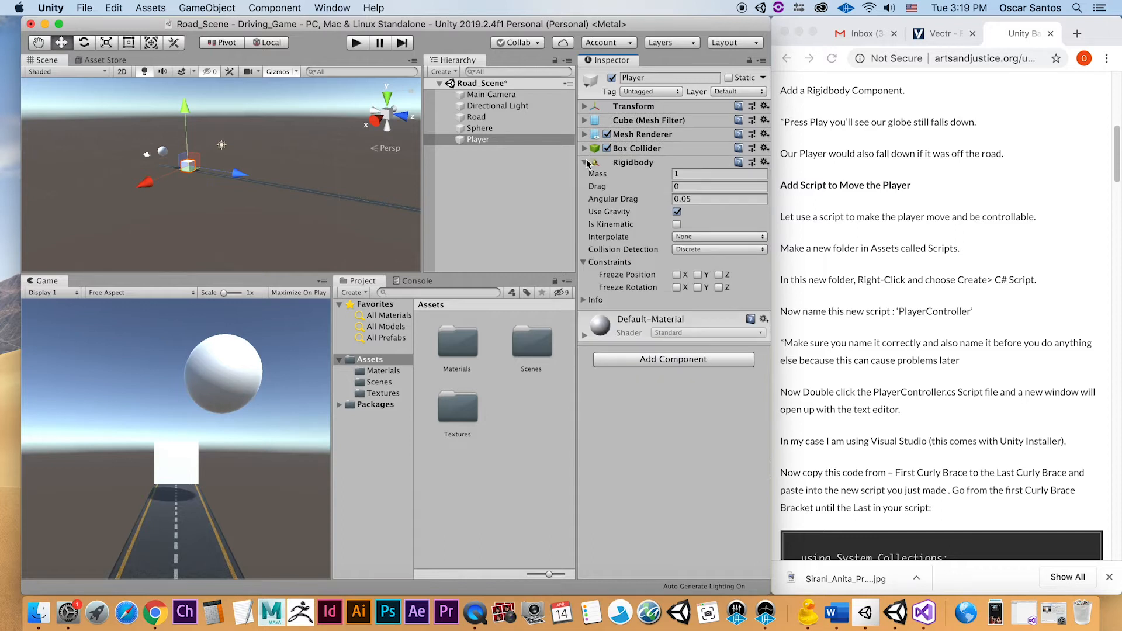
left_click(585, 163)
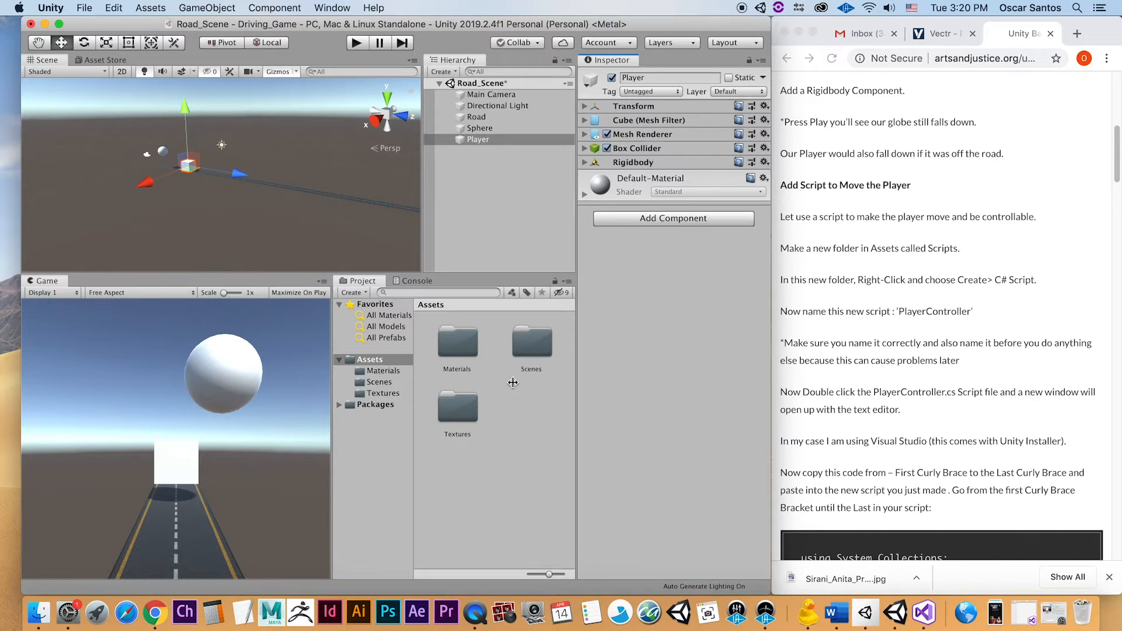
Create a new folder named Scripts in the project's Assets
left_click(370, 361)
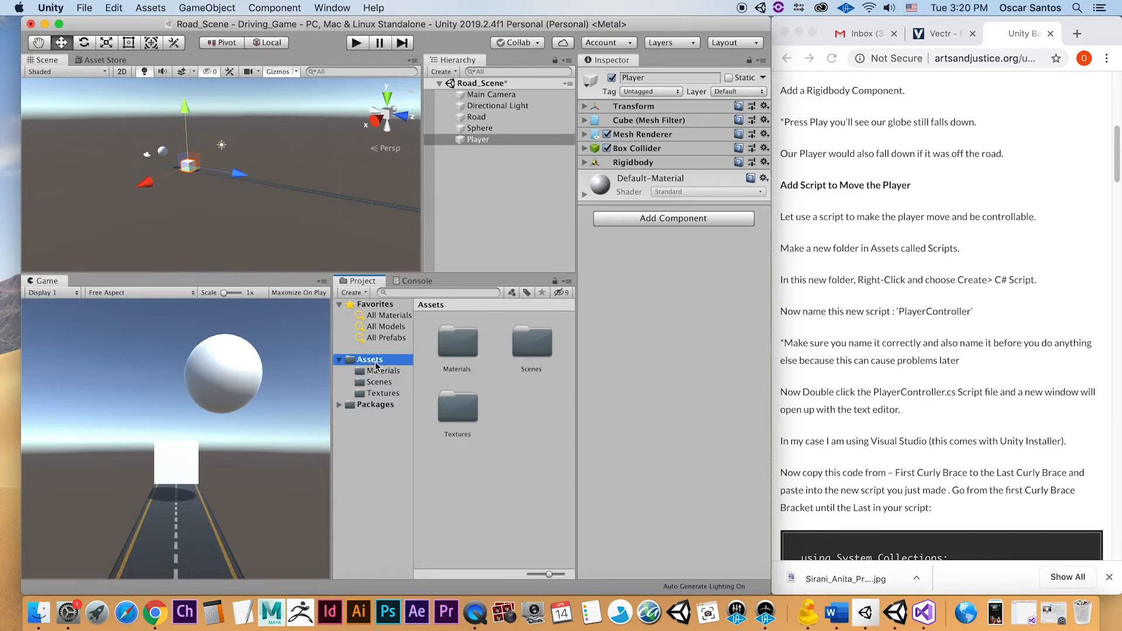
right_click(520, 416)
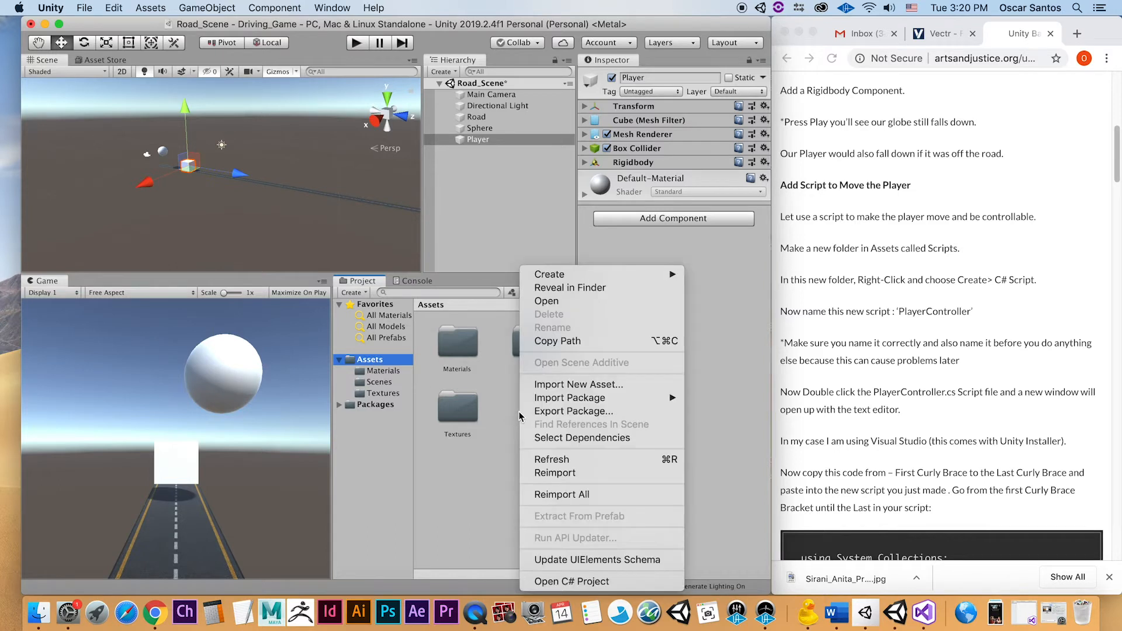
mouse_move(606, 274)
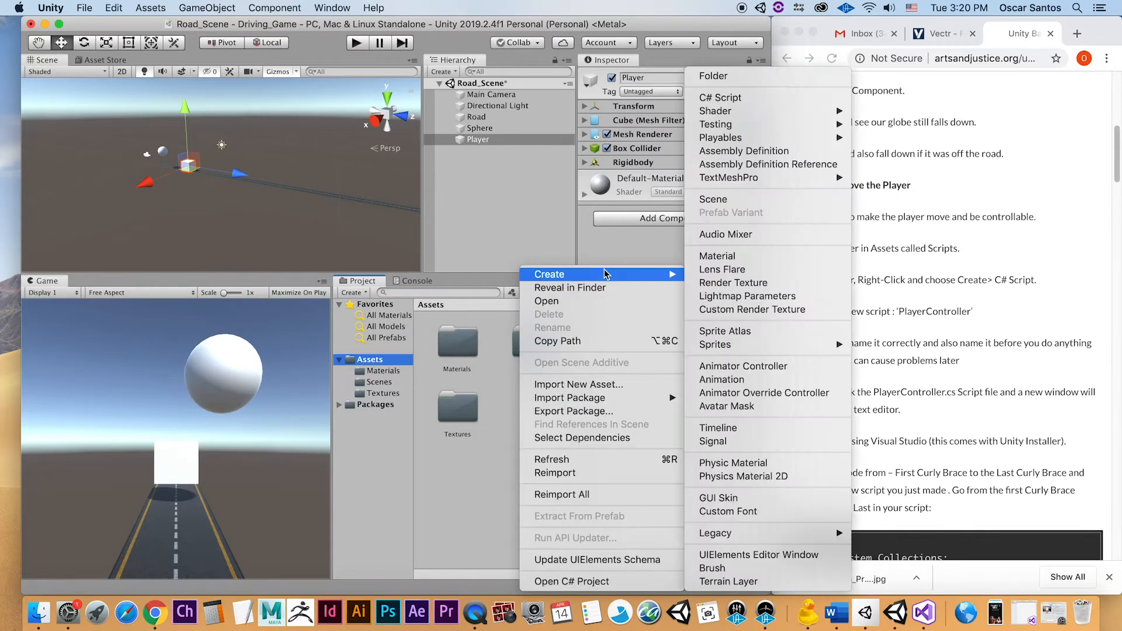
left_click(710, 77)
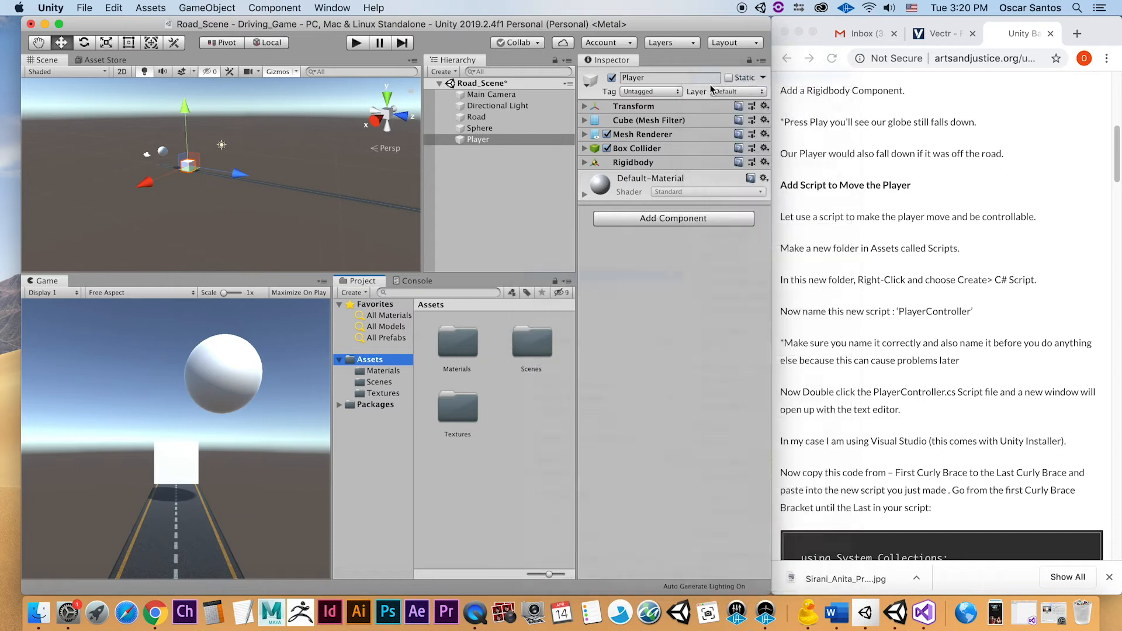
type("Scripts")
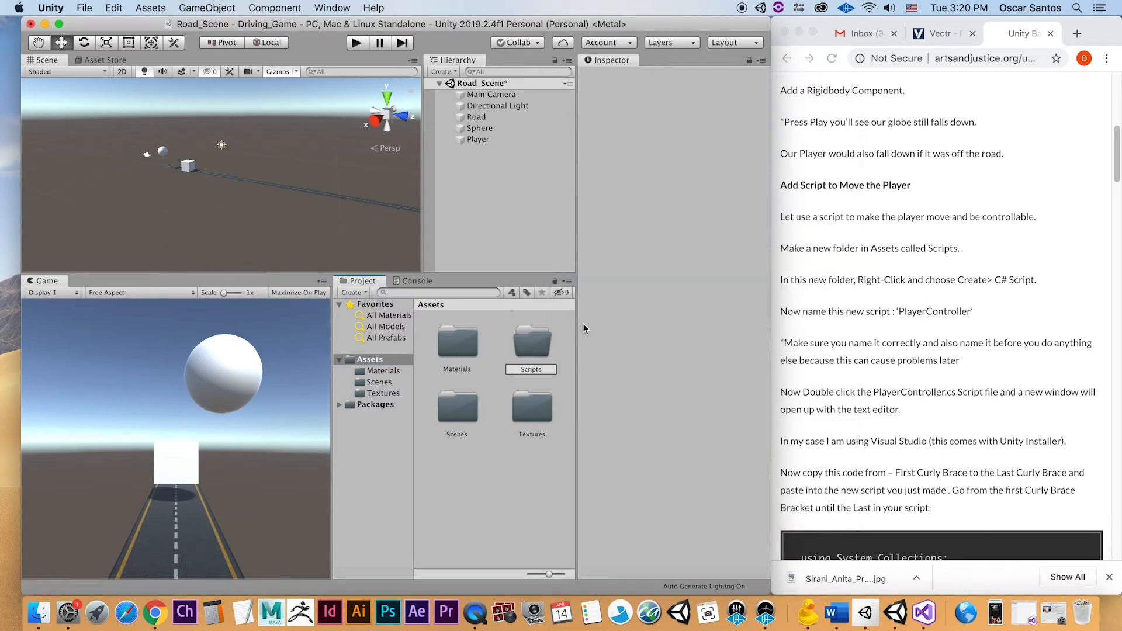
key("Return")
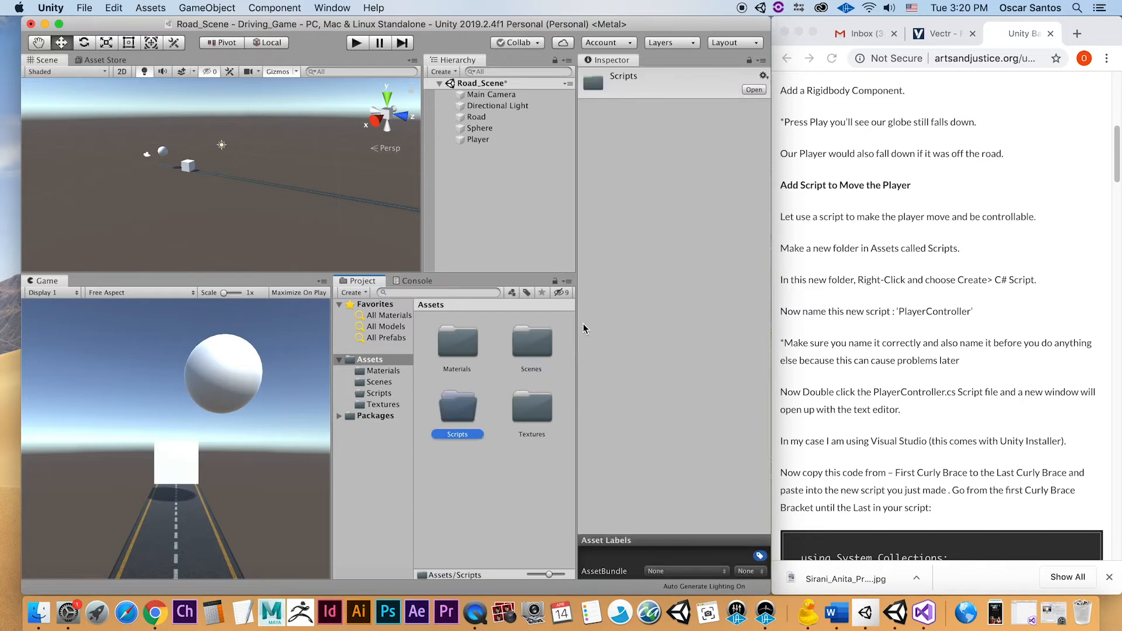
Create a C# script named PlayerController in the Scripts folder
right_click(457, 412)
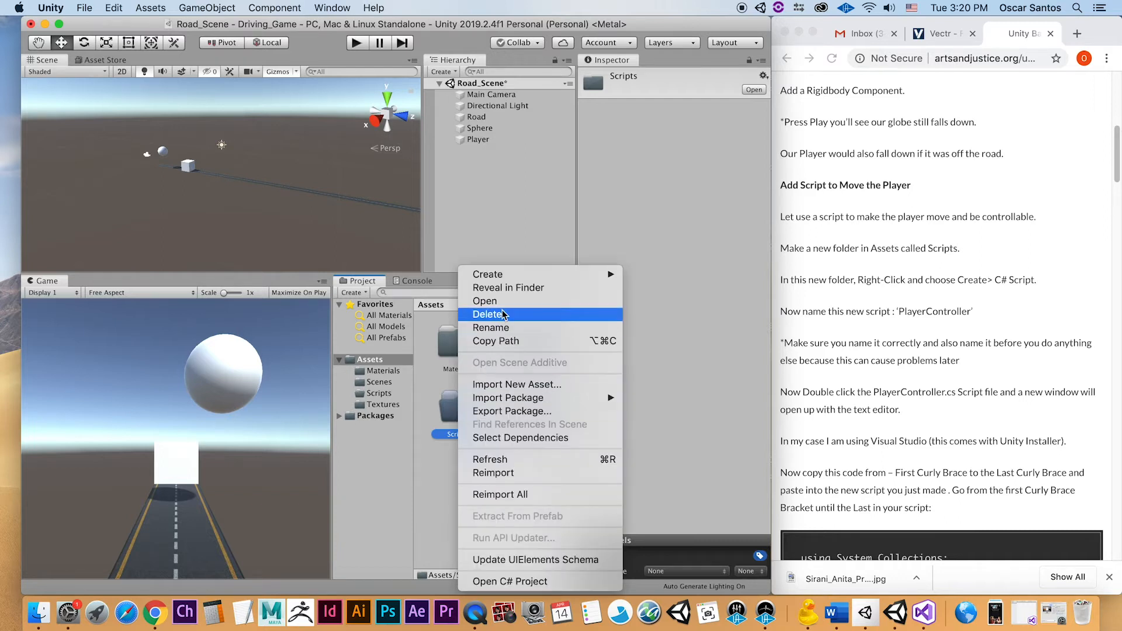
mouse_move(520, 272)
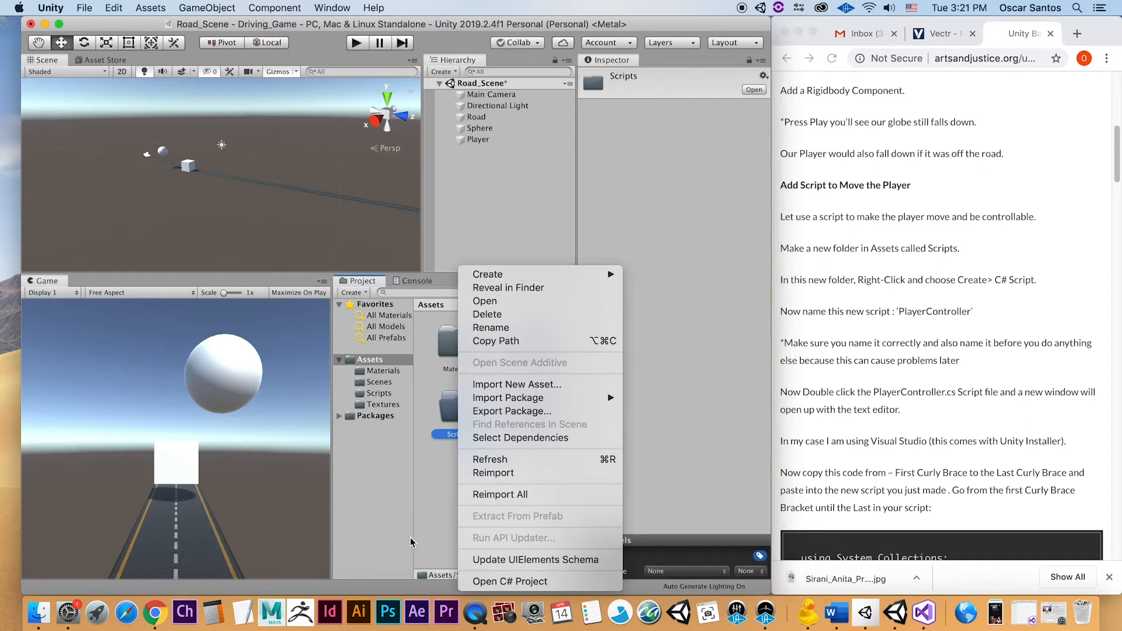
left_click(457, 436)
right_click(462, 418)
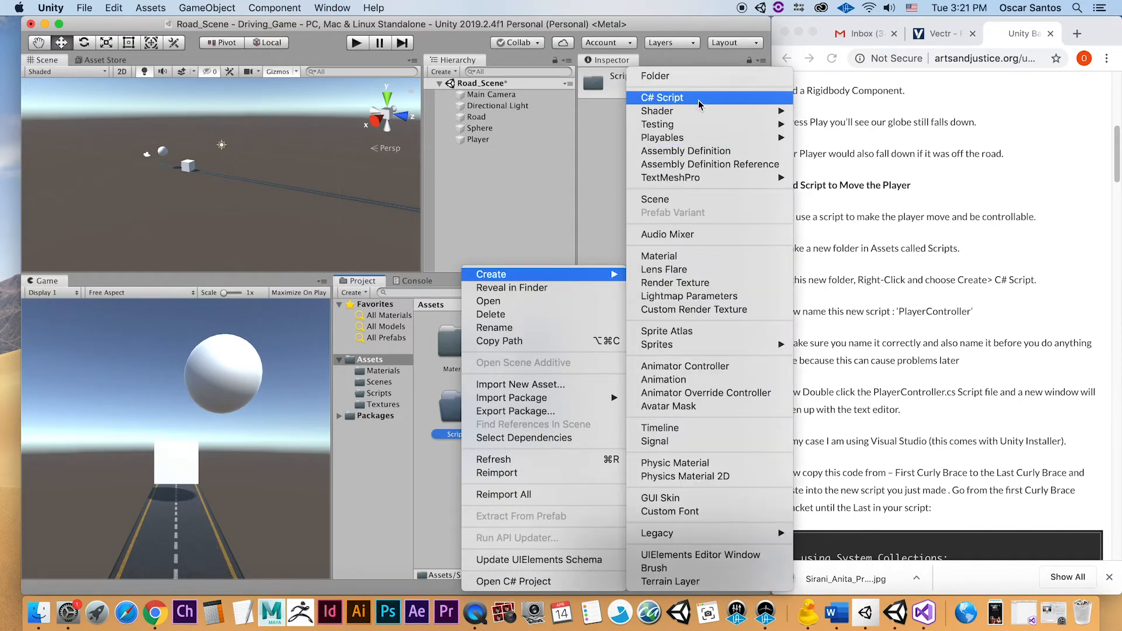
left_click(699, 98)
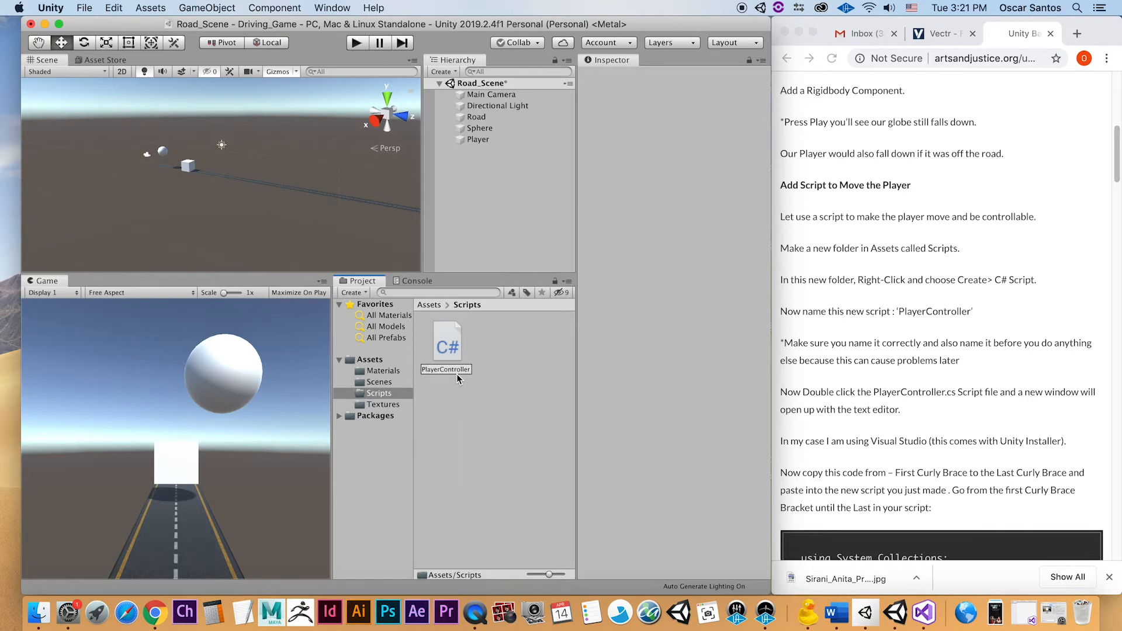
key("Return")
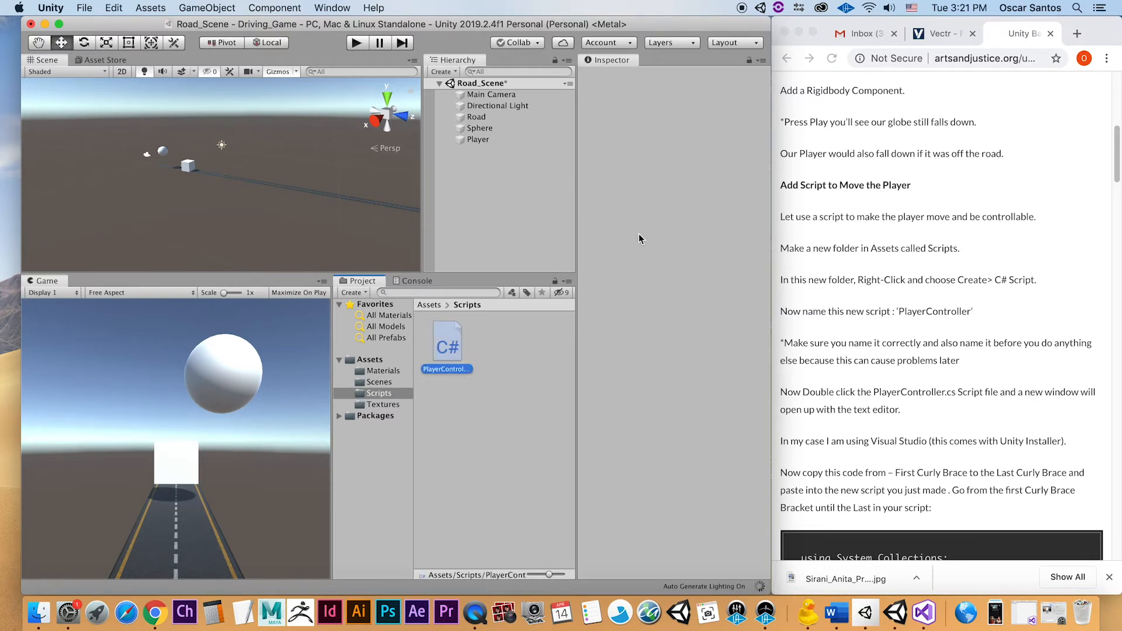
Open the PlayerController script in Visual Studio and move the editor window clear of the lesson page
double_click(453, 375)
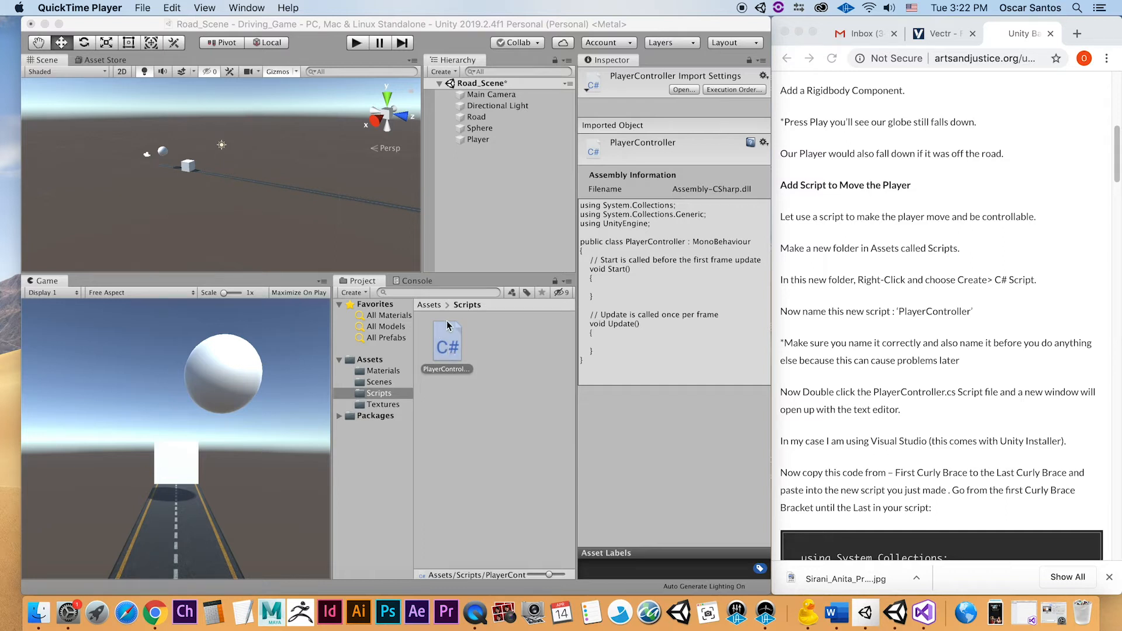
double_click(450, 354)
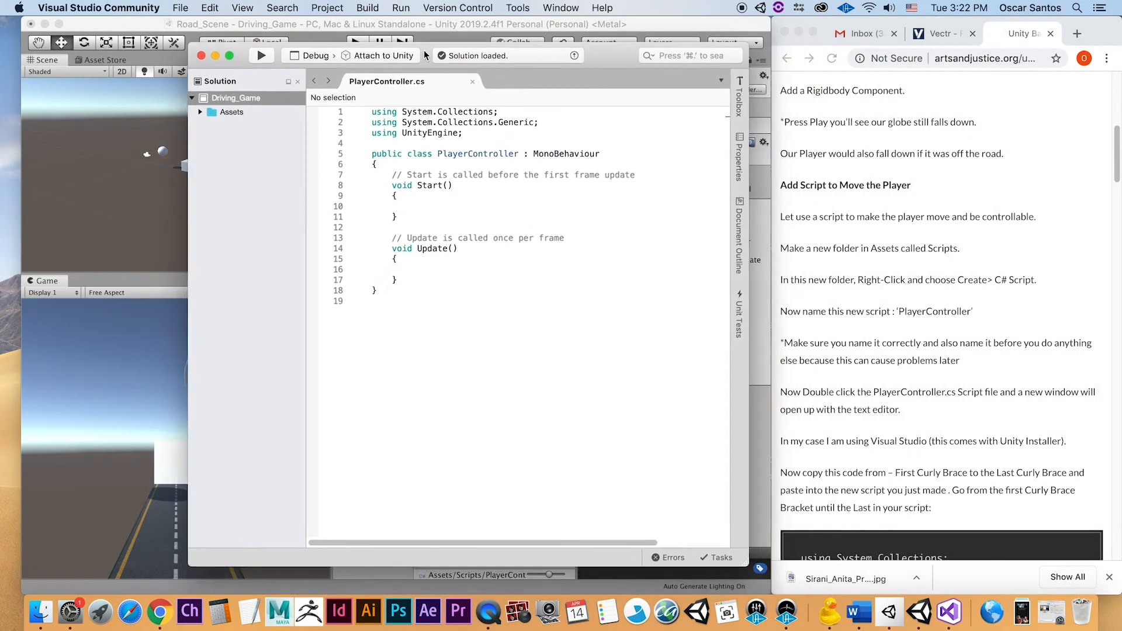
left_click_drag(425, 55, 390, 33)
left_click(91, 8)
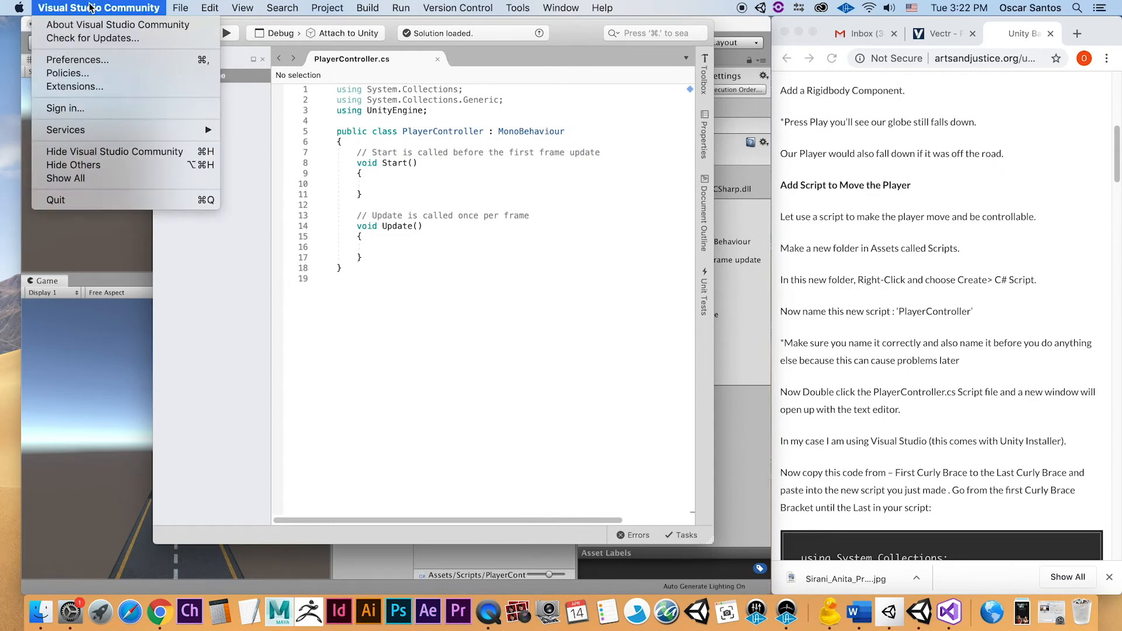
left_click(90, 7)
mouse_move(213, 19)
left_mouse_down()
mouse_move(117, 17)
mouse_move(193, 16)
left_mouse_up()
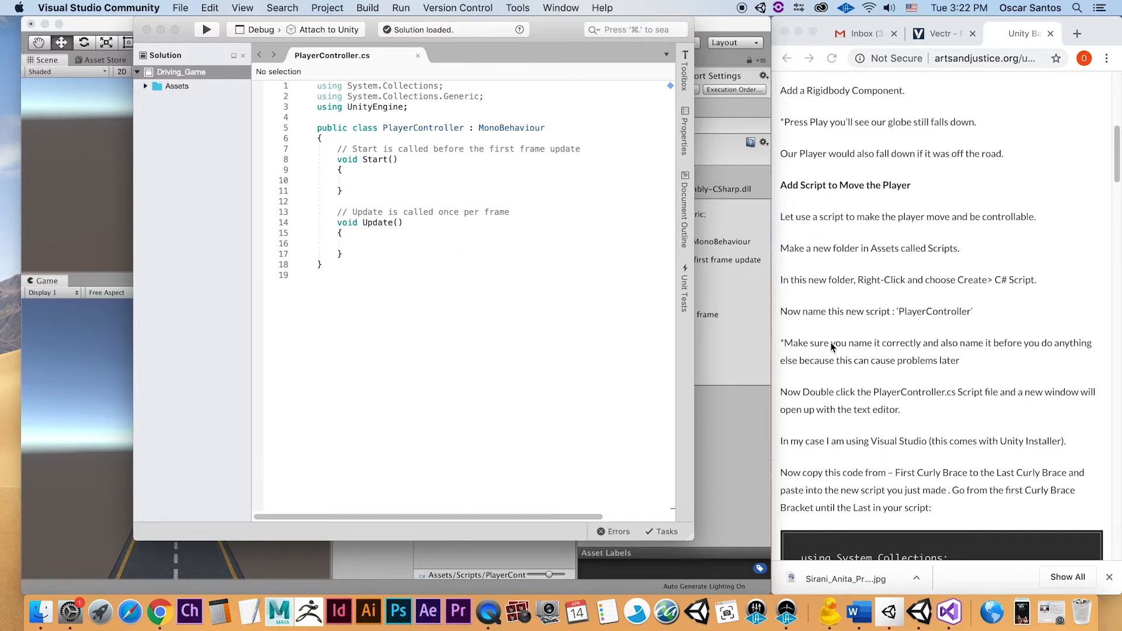
Examine the lesson's PlayerController code listing in a widened browser window
scroll(928, 361, "down", 1)
scroll(929, 361, "down", 5)
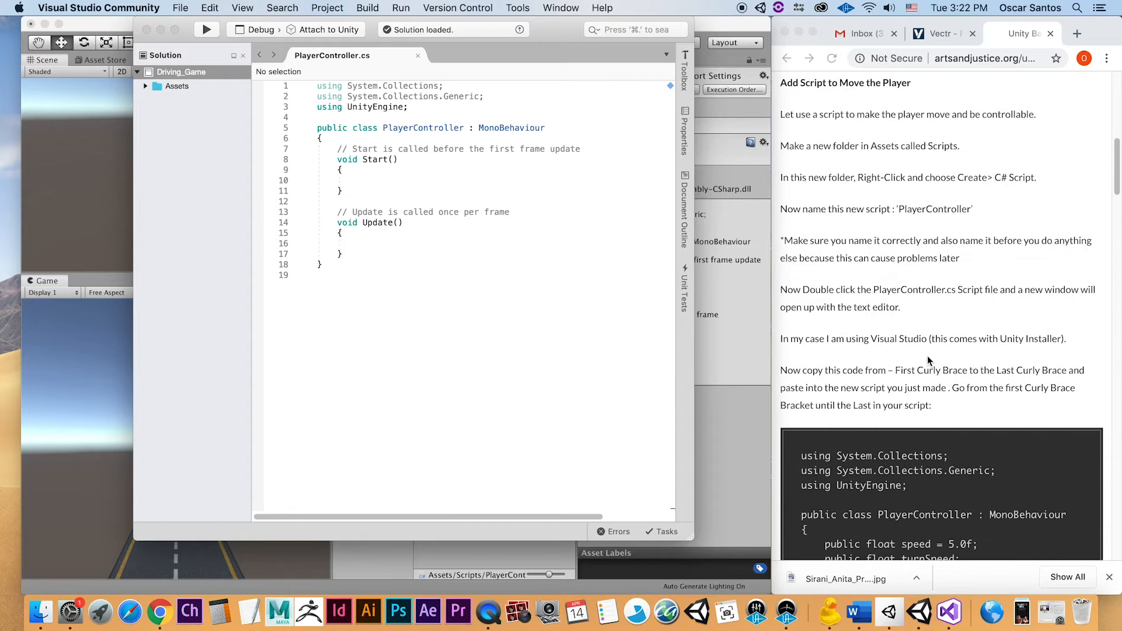
scroll(928, 360, "down", 1)
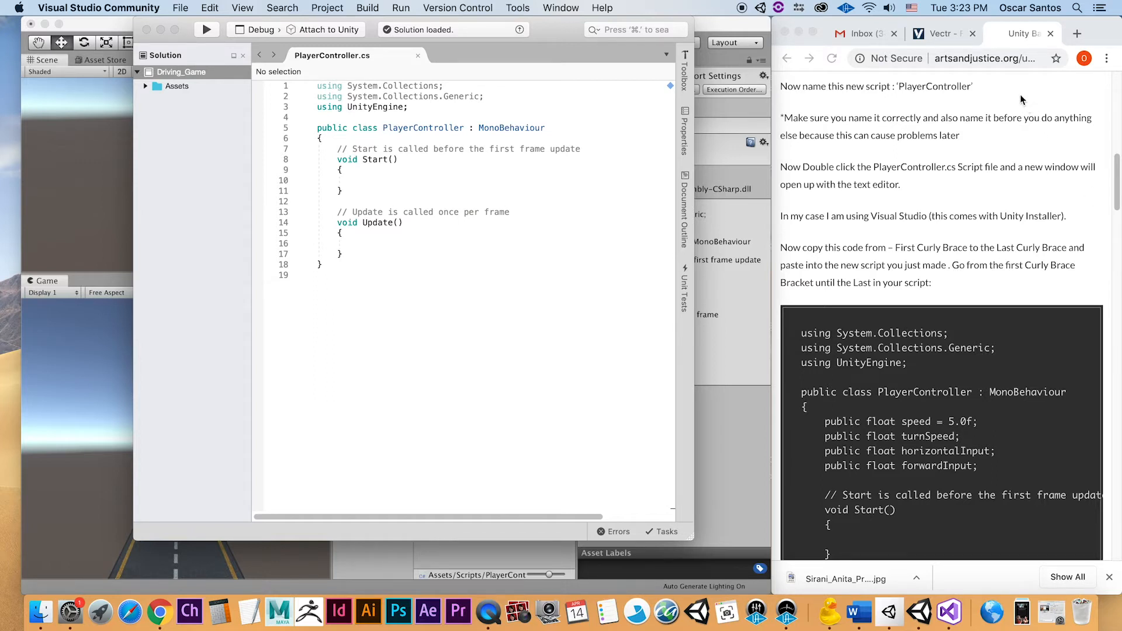
scroll(982, 253, "down", 8)
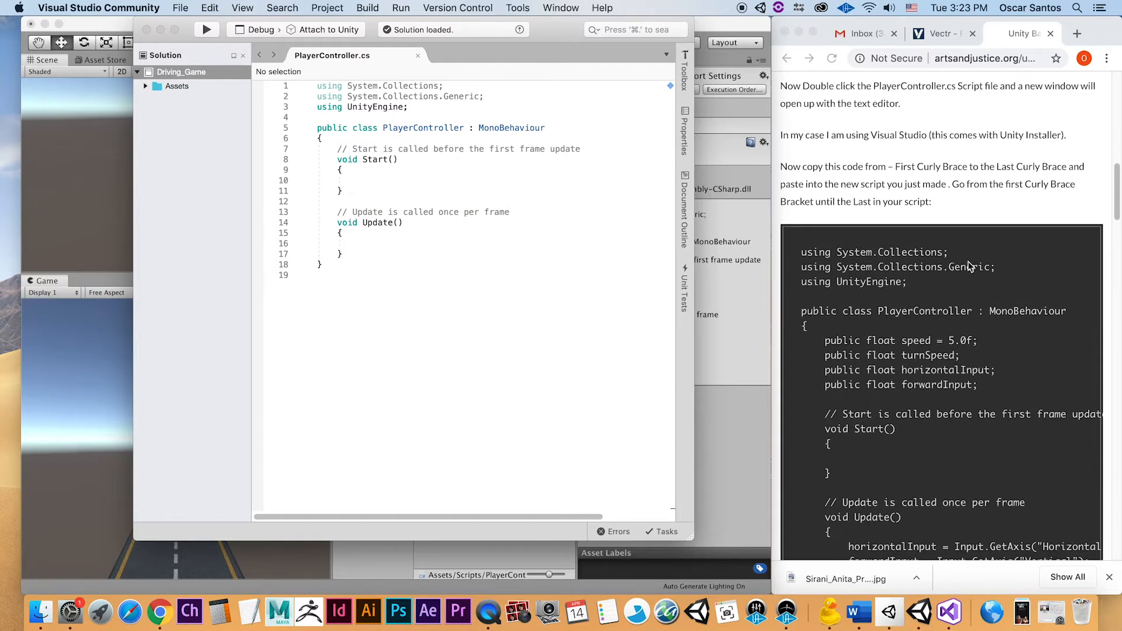
left_click(769, 587)
left_click_drag(771, 594, 477, 590)
scroll(915, 439, "down", 3)
scroll(915, 438, "down", 3)
scroll(915, 438, "up", 2)
scroll(636, 279, "up", 1)
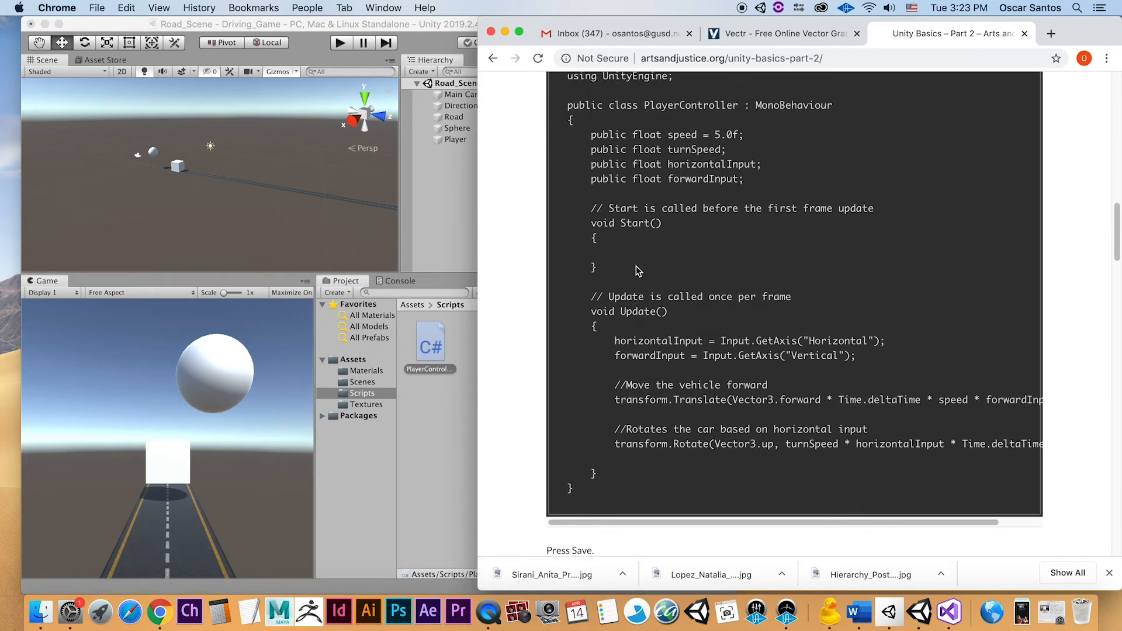
Narrow the browser beside the code editor and copy the lesson's PlayerController code from the first to the last curly brace
left_click_drag(479, 480, 665, 477)
left_click(522, 419)
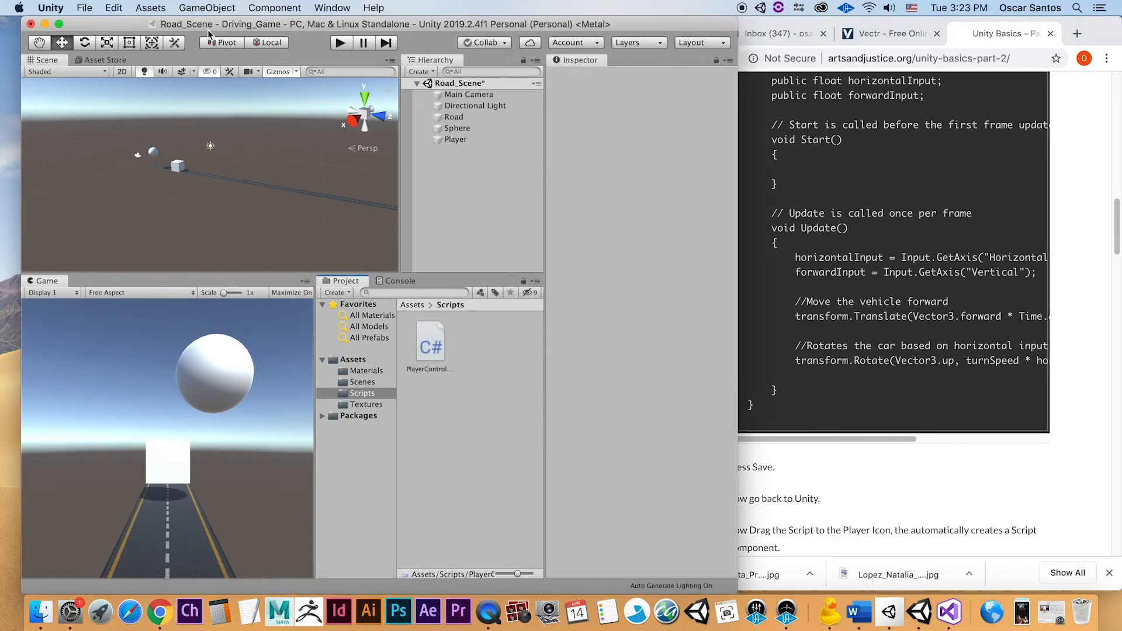
double_click(431, 348)
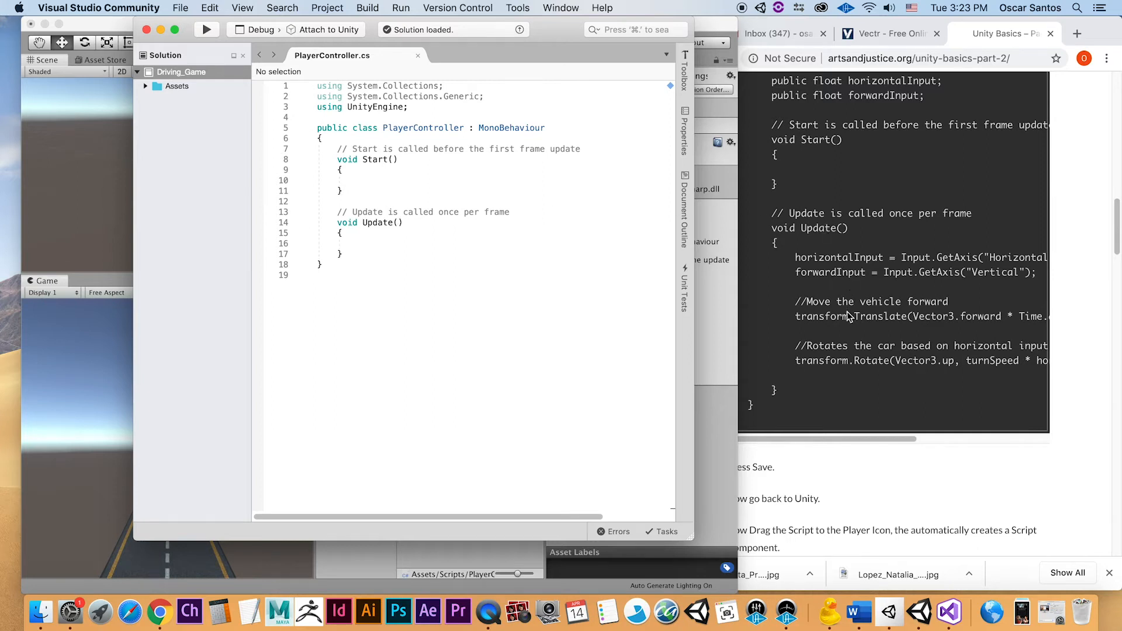
left_click(844, 377)
scroll(818, 363, "up", 3)
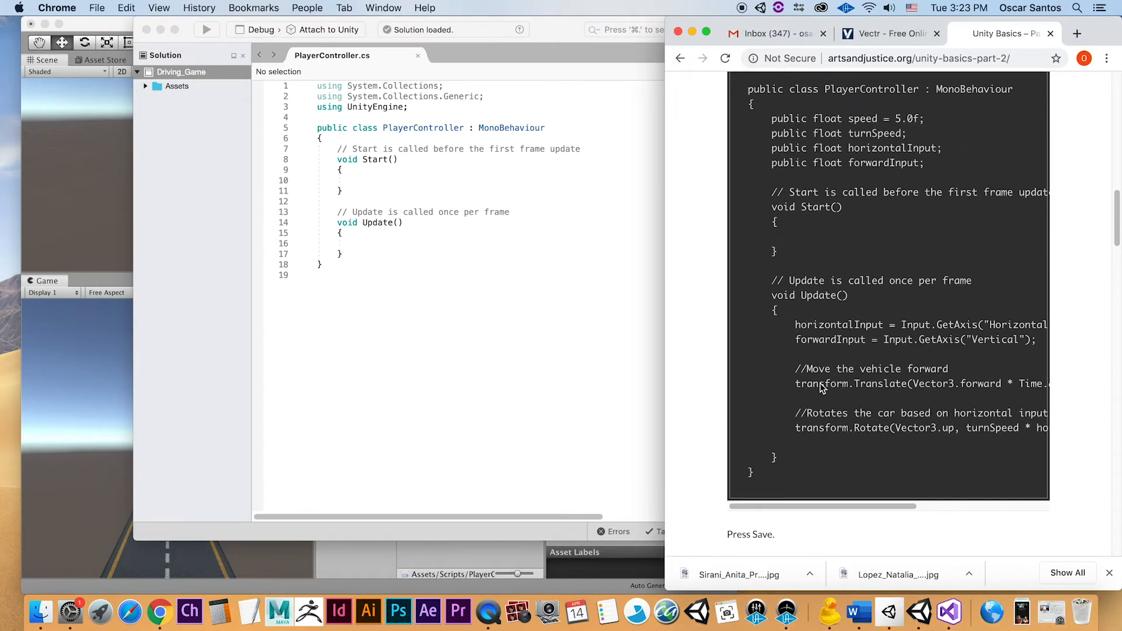
left_click_drag(750, 110, 798, 479)
key("super+c")
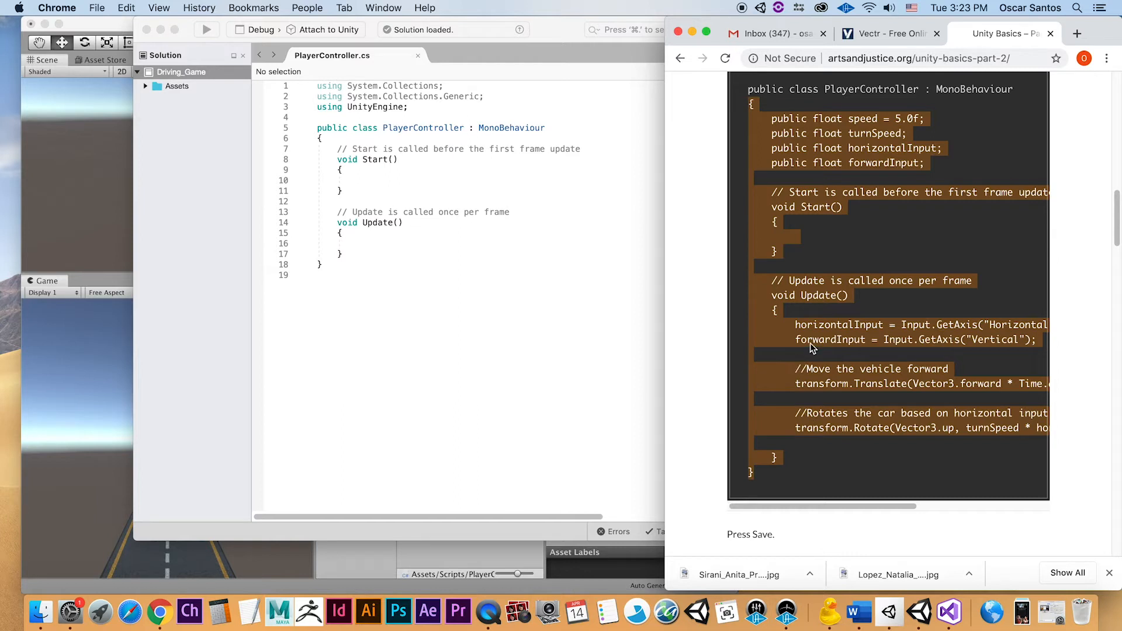
Replace everything from the class's first to last curly brace in PlayerController.cs with the copied lesson code
left_click(424, 262)
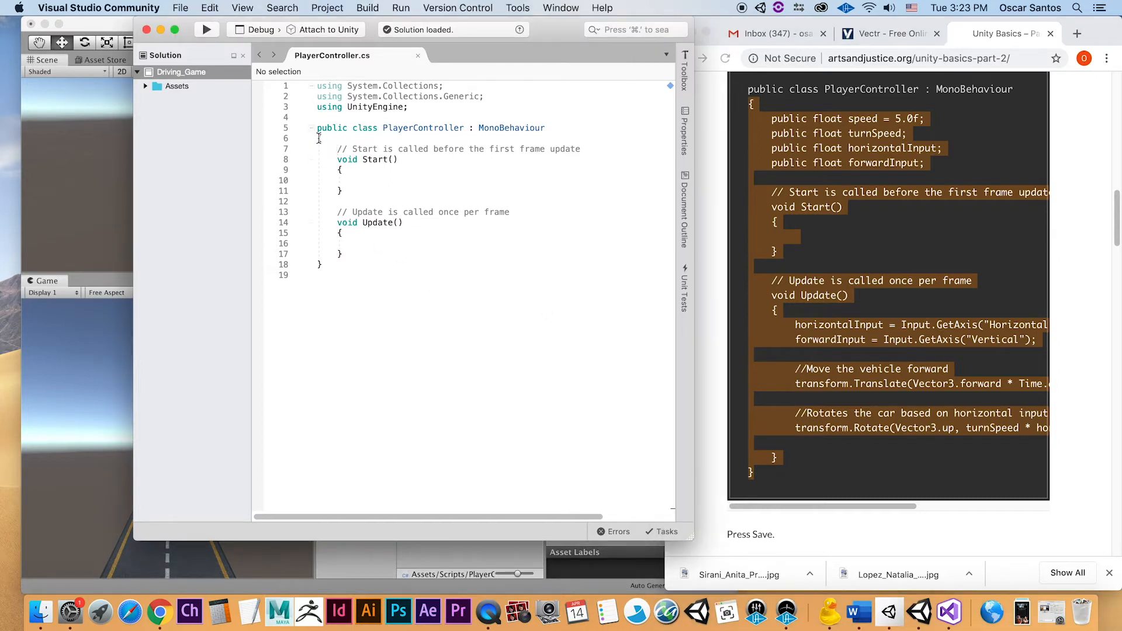
left_click_drag(318, 138, 346, 266)
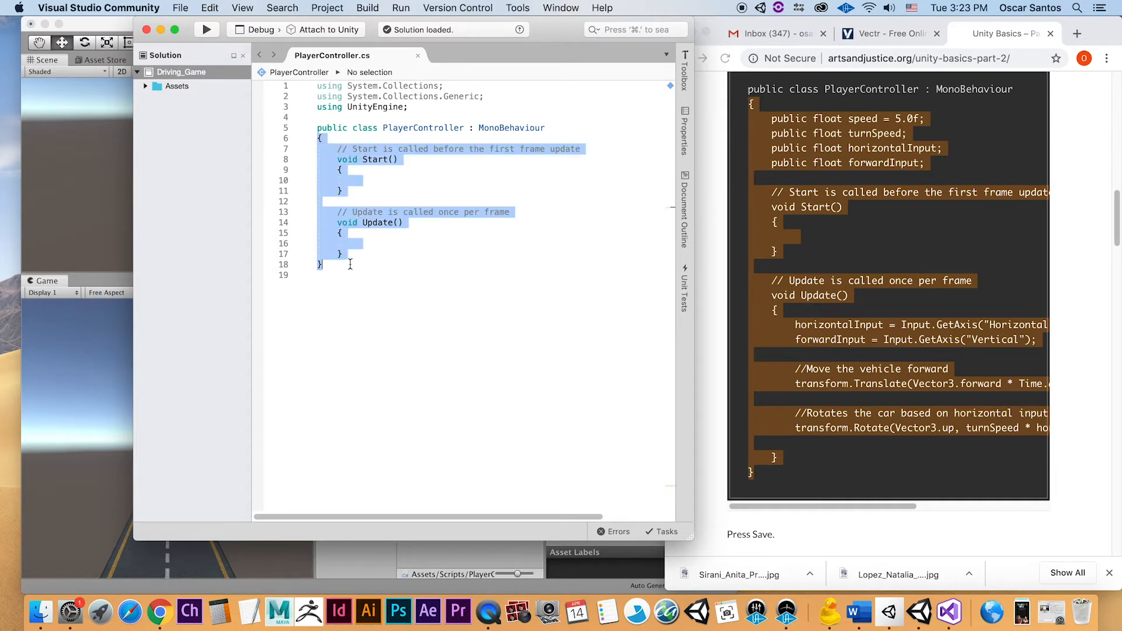
key("super+v")
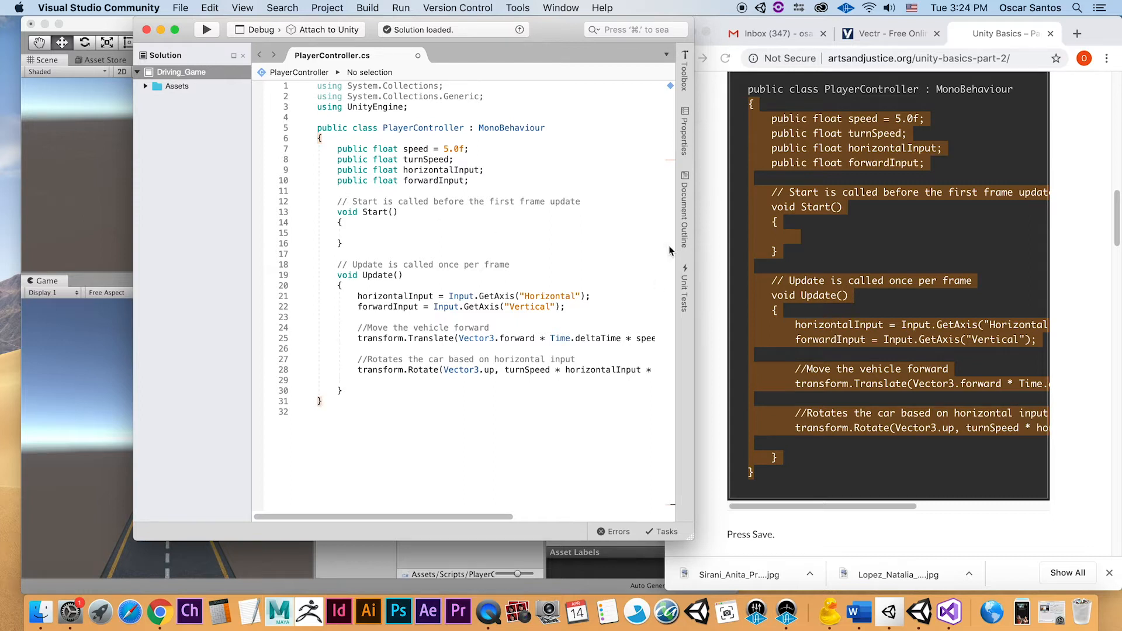
Try to save the edited PlayerController script and minimise the code editor
left_click(684, 210)
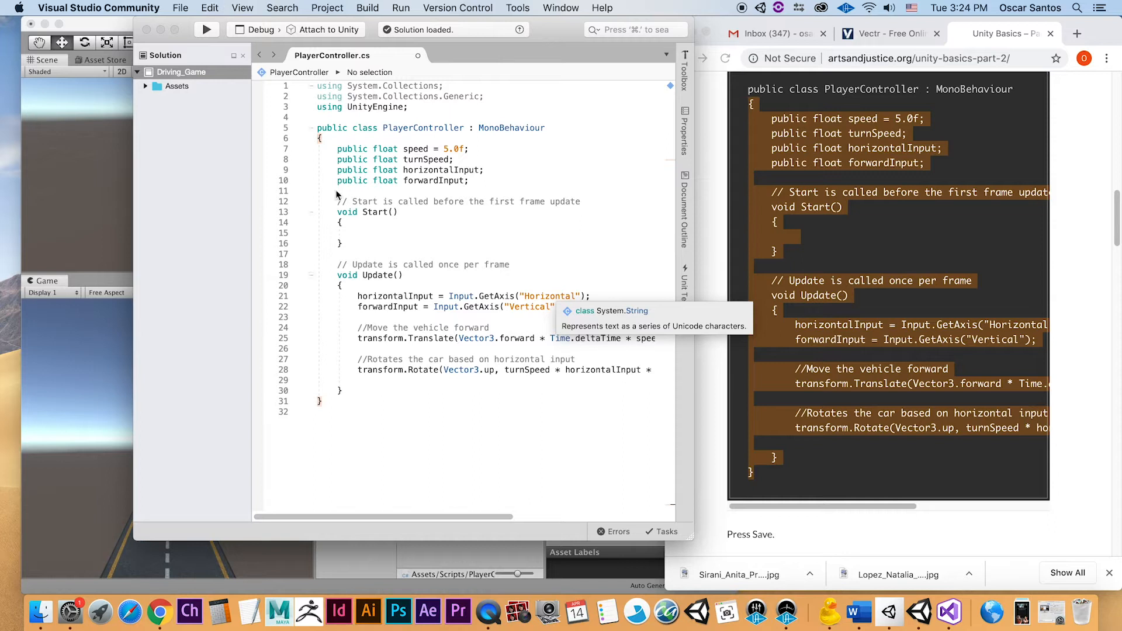
left_click(179, 7)
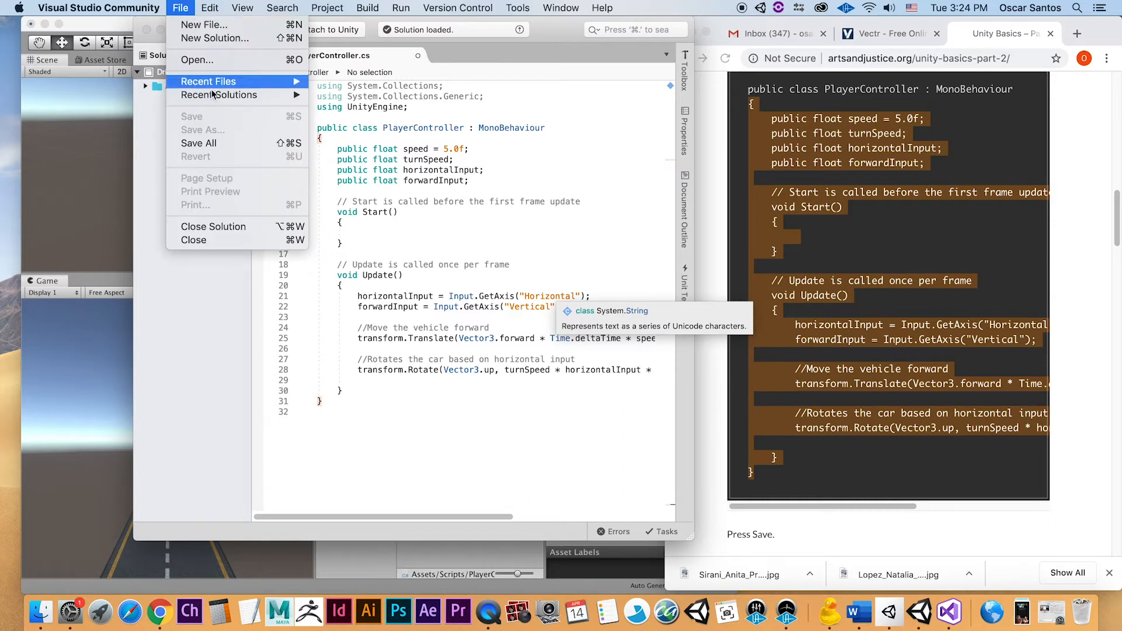
left_click(491, 233)
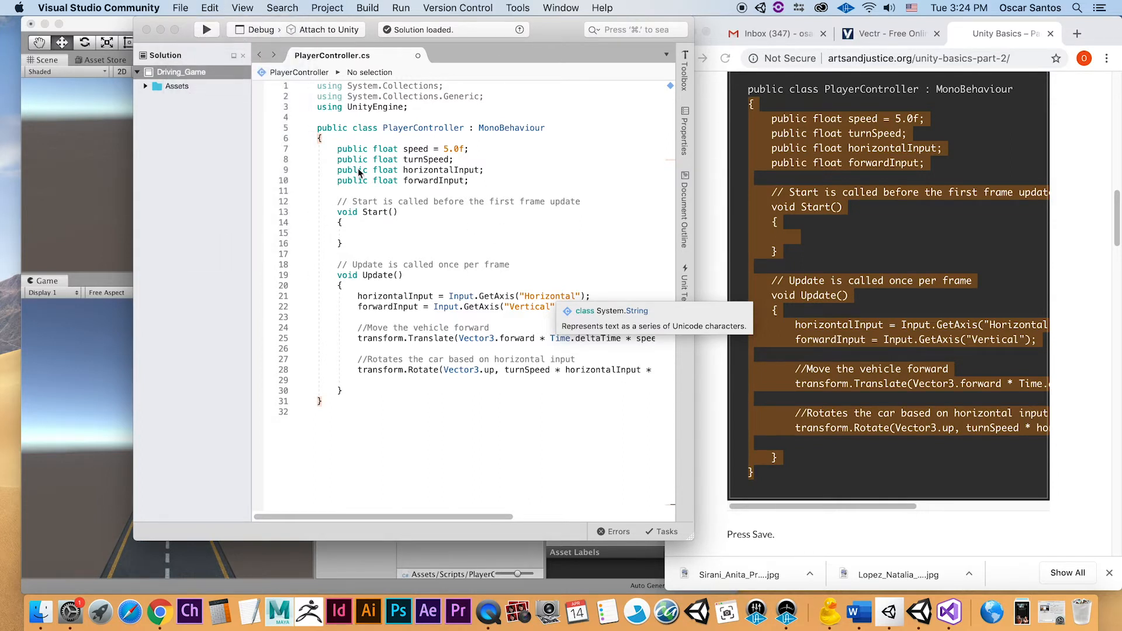
left_click(162, 30)
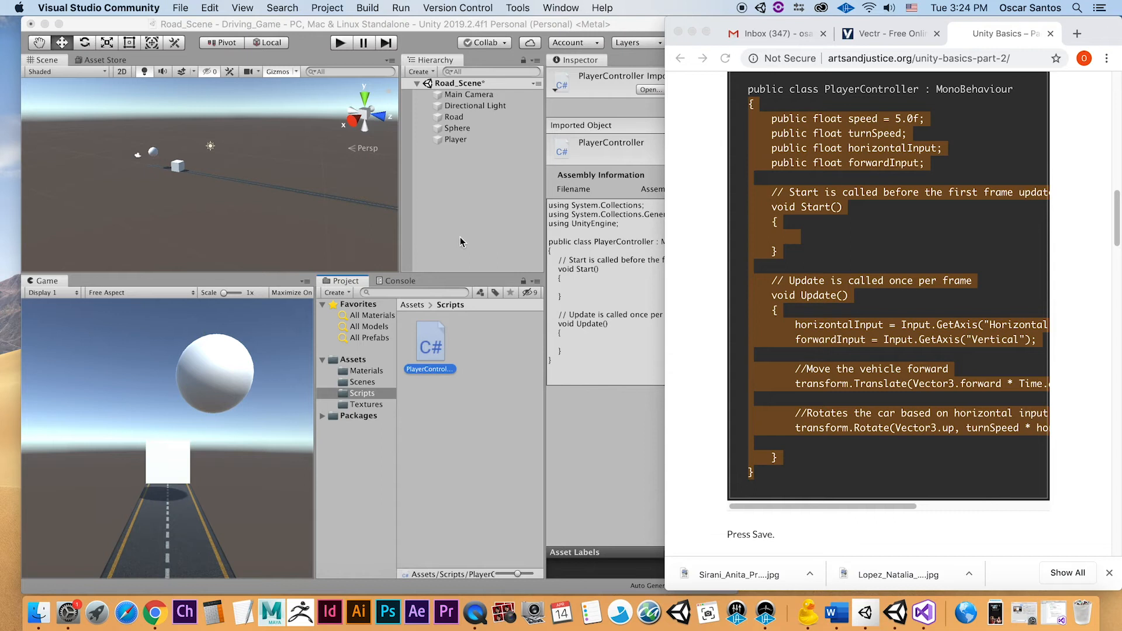
Reopen the PlayerController script from the Scripts folder, save it, and minimise the code editor to return to Unity
left_click(465, 245)
left_click(435, 349)
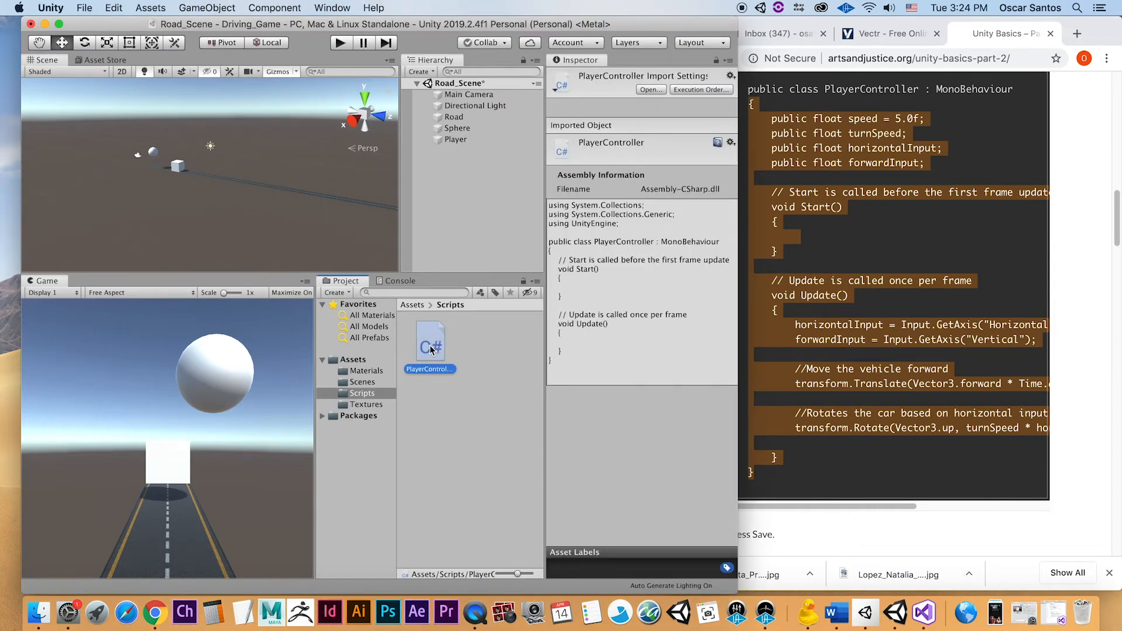
left_click(363, 382)
left_click(367, 393)
double_click(414, 371)
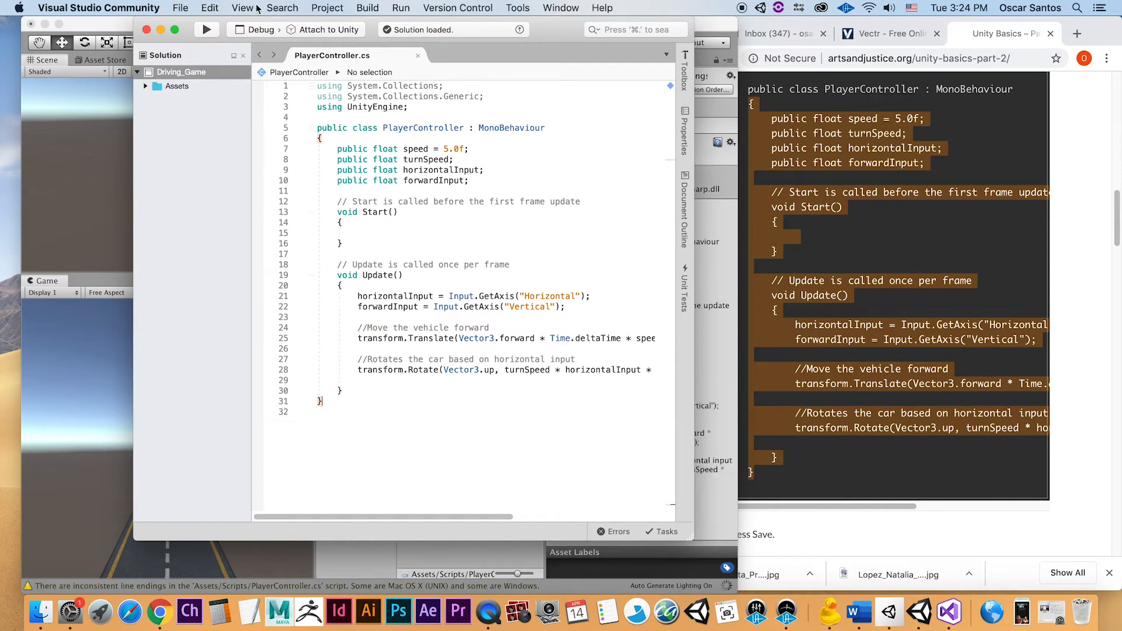
left_click(177, 7)
left_click(176, 7)
left_click(182, 7)
left_click(161, 30)
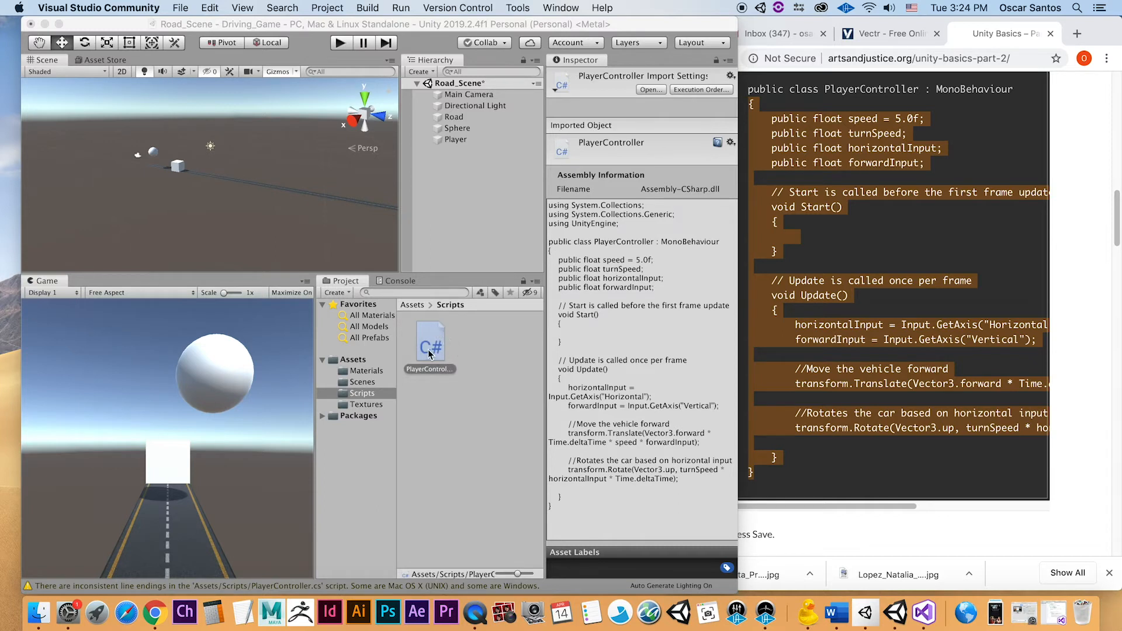
Attach the PlayerController script to the Player object and select Player to show its components
left_click_drag(432, 354, 450, 144)
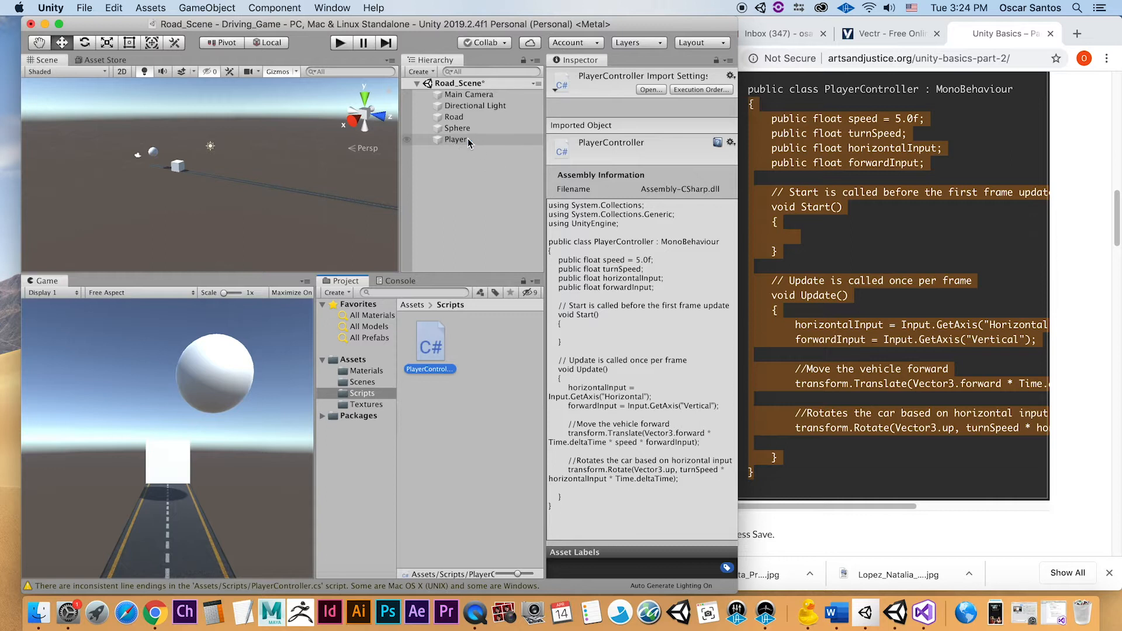
left_click(468, 141)
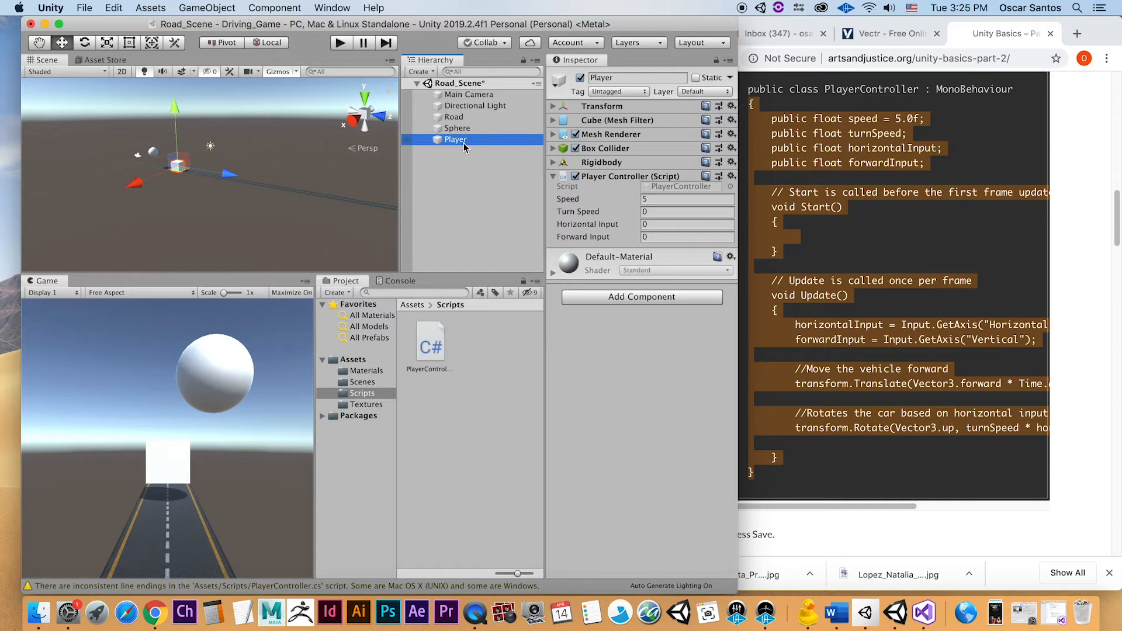
Read the lesson's explanation of the script component and examine the Player's Speed, Turn Speed, Horizontal Input and Forward Input fields
scroll(957, 405, "down", 5)
left_click(930, 433)
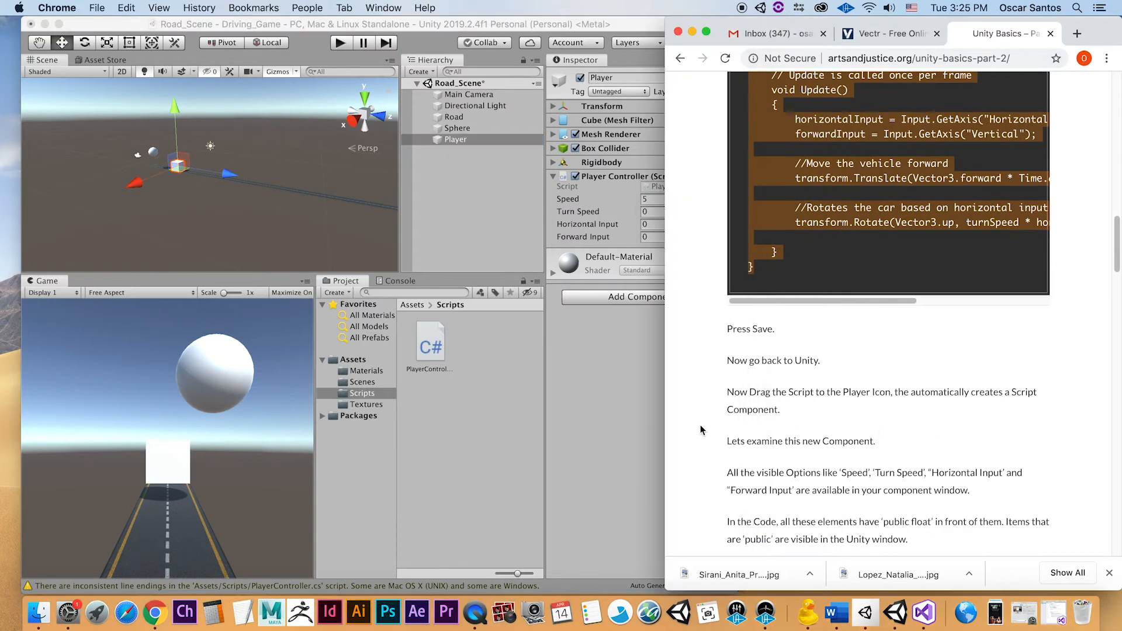
left_click_drag(666, 426, 739, 421)
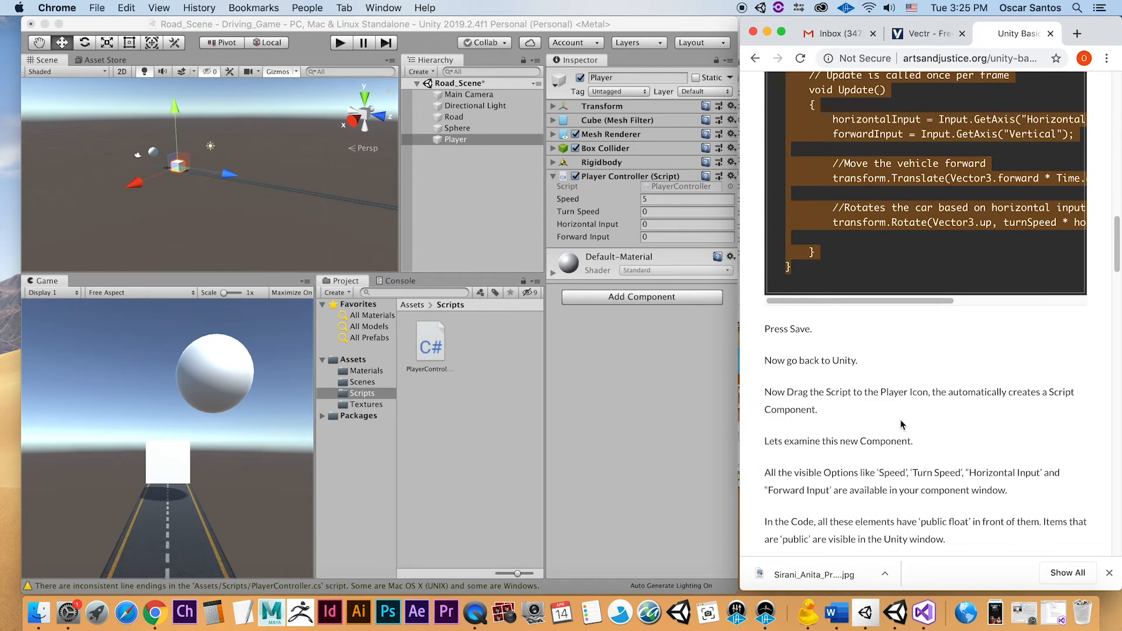
scroll(906, 415, "down", 2)
scroll(906, 415, "down", 4)
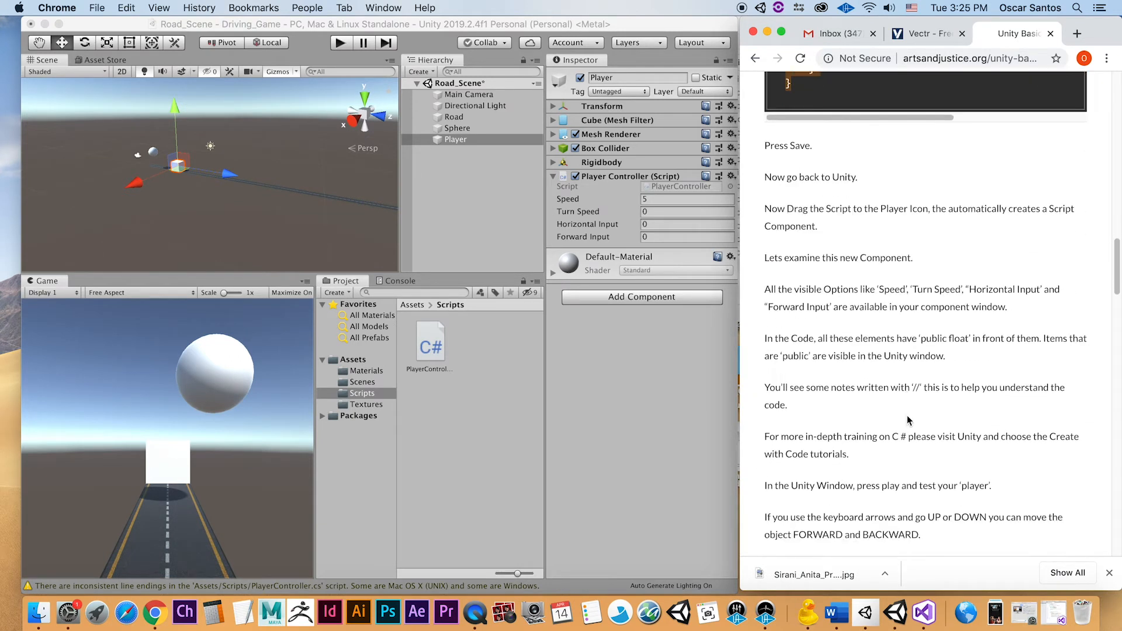
left_click(600, 200)
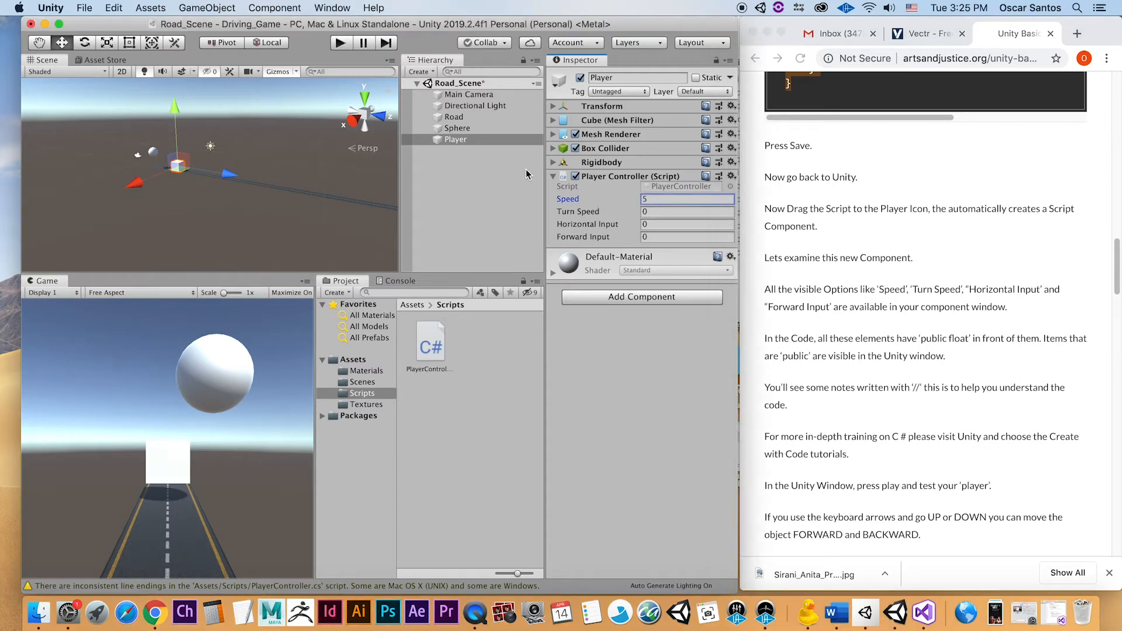
left_click(579, 212)
left_click(586, 227)
left_click(584, 239)
left_click(570, 200)
left_click(575, 214)
left_click(588, 226)
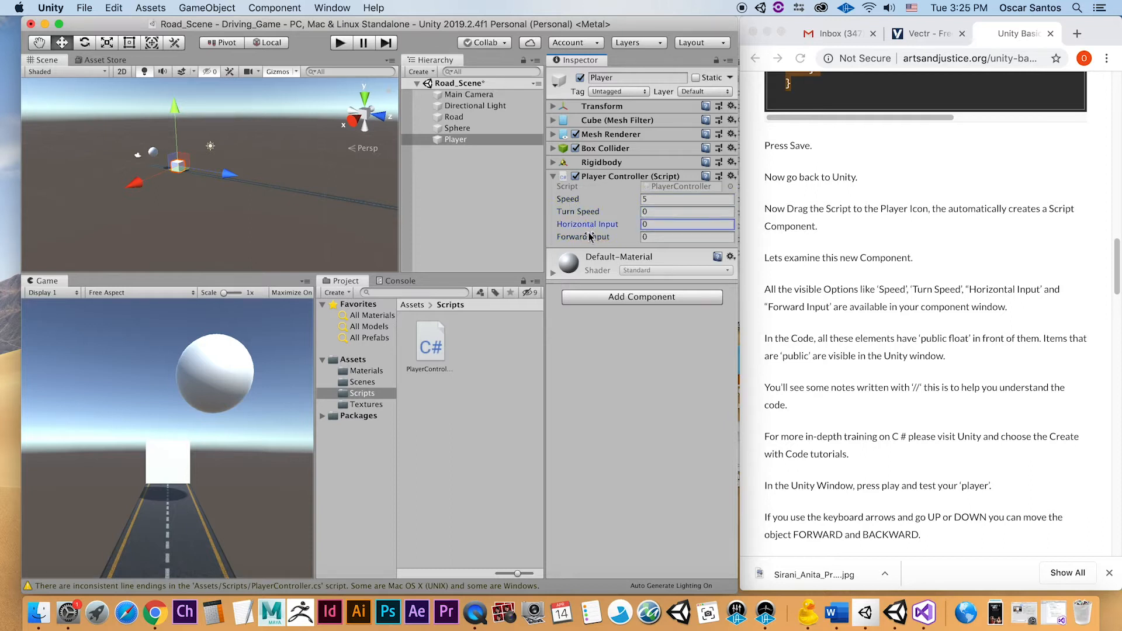
left_click(589, 238)
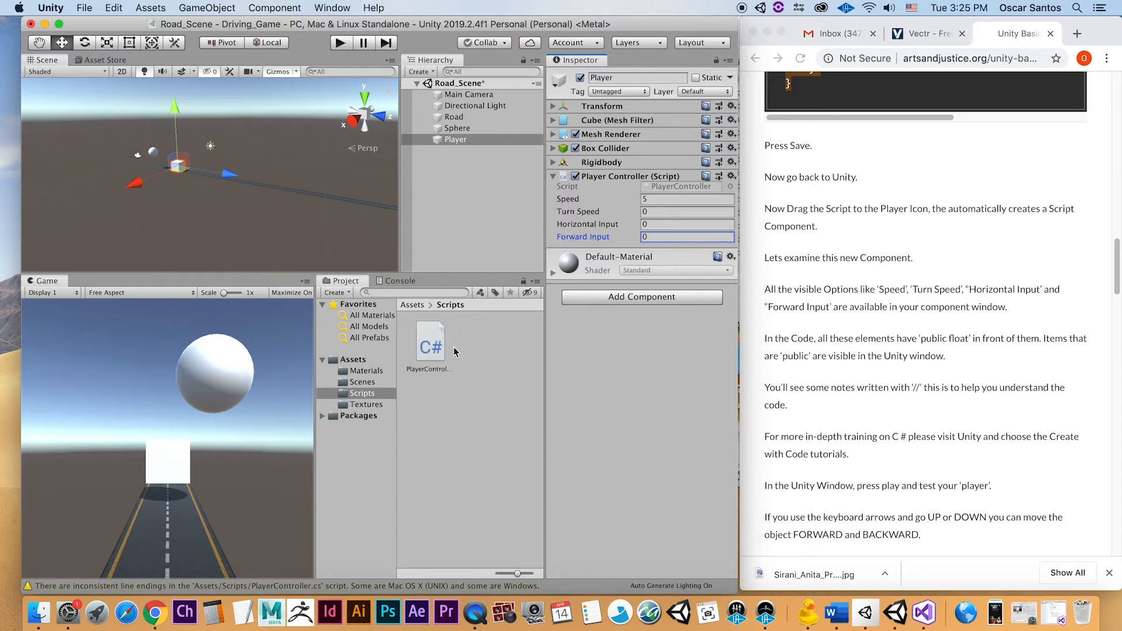
Restore the minimised PlayerController script, widen the code editor to show the full lines, and review the public float variables
left_click(1058, 608)
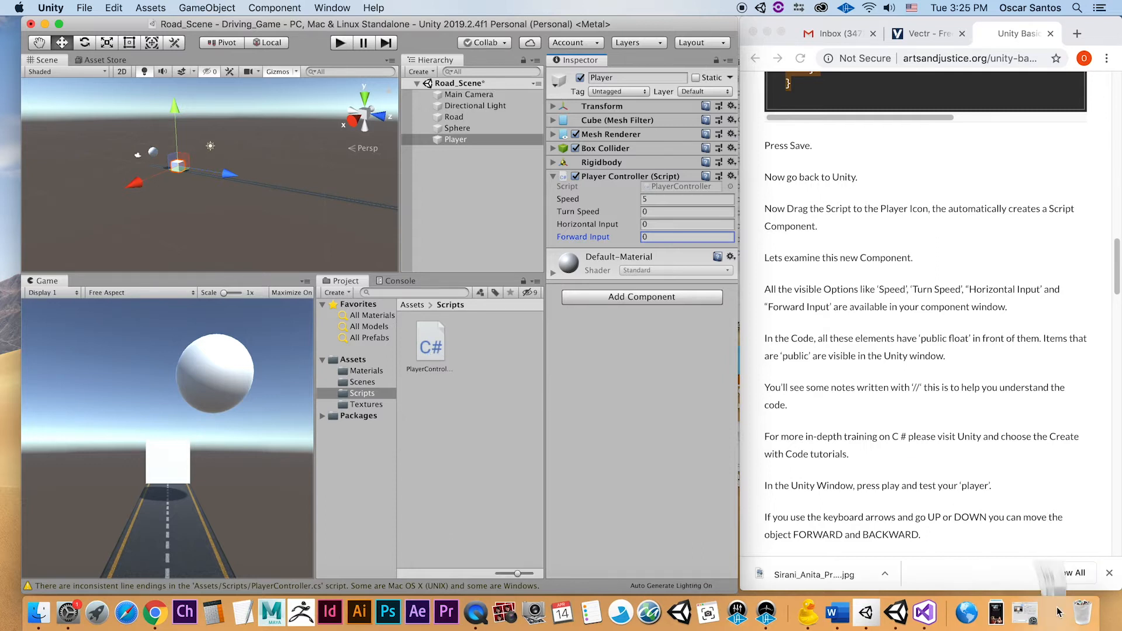
left_click_drag(570, 45, 422, 45)
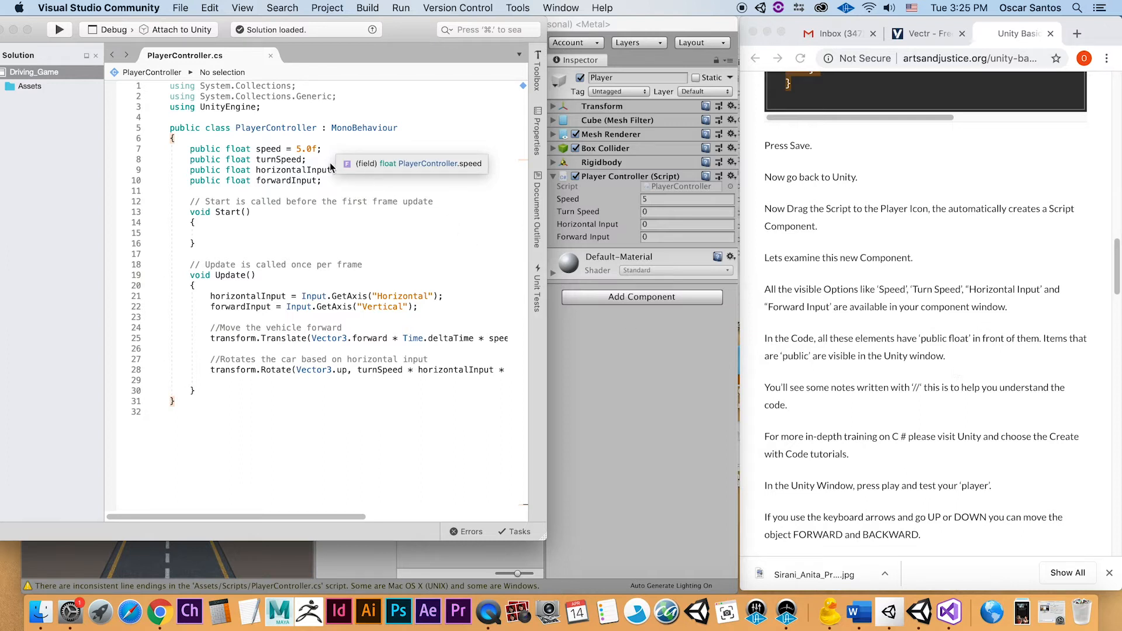
left_click(237, 159)
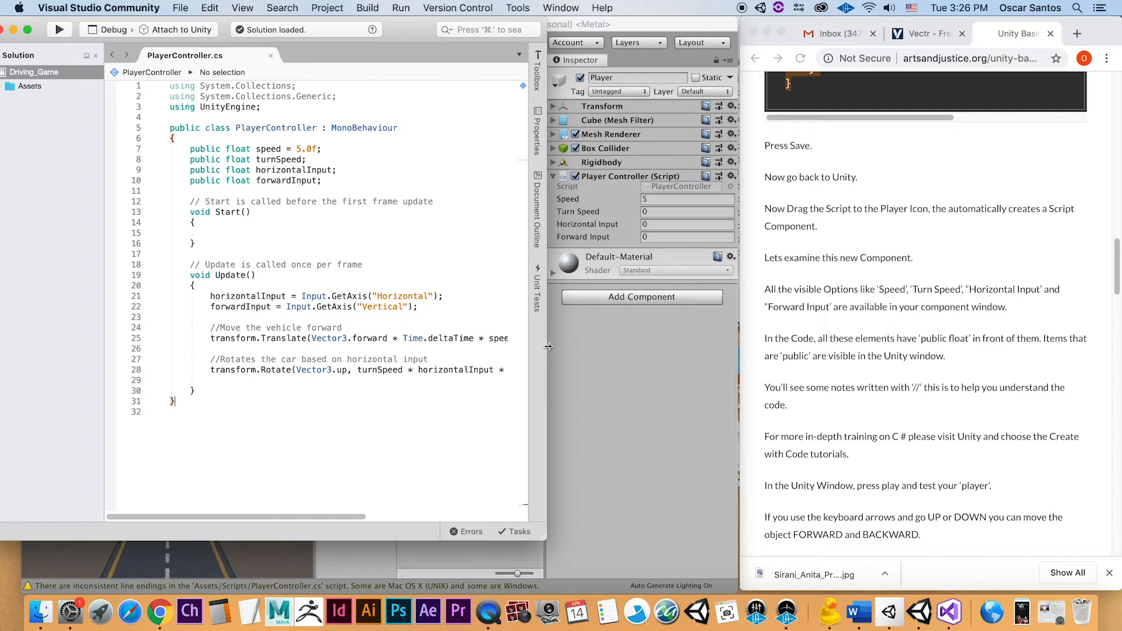
left_click_drag(551, 347, 640, 353)
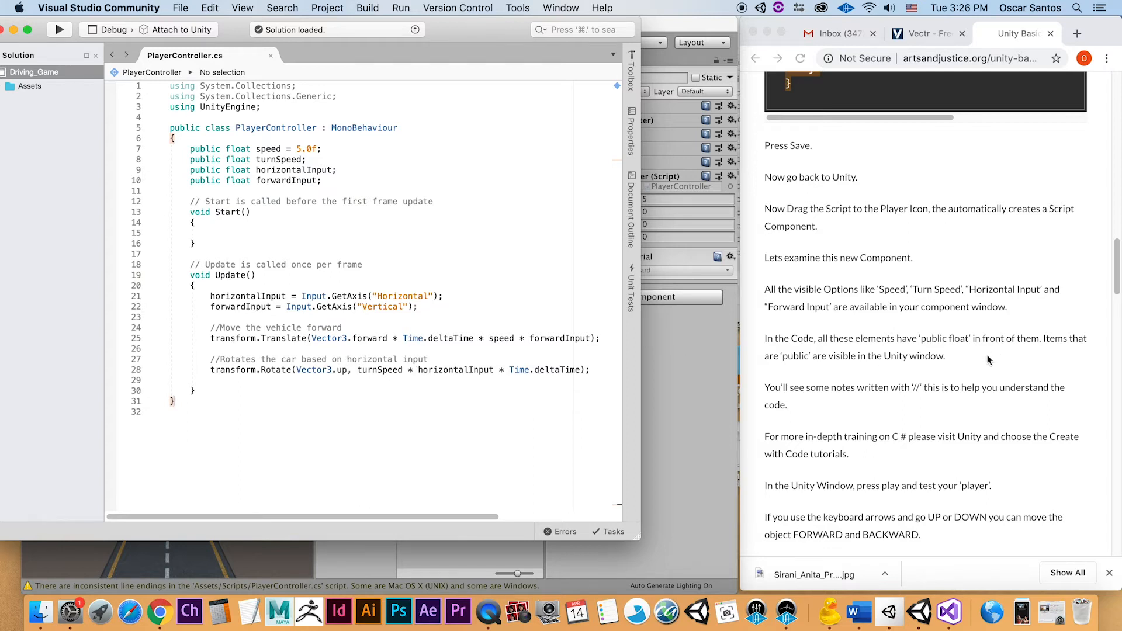
Continue to the lesson's play-test instructions and minimise the code editor to return to Unity
scroll(985, 356, "down", 3)
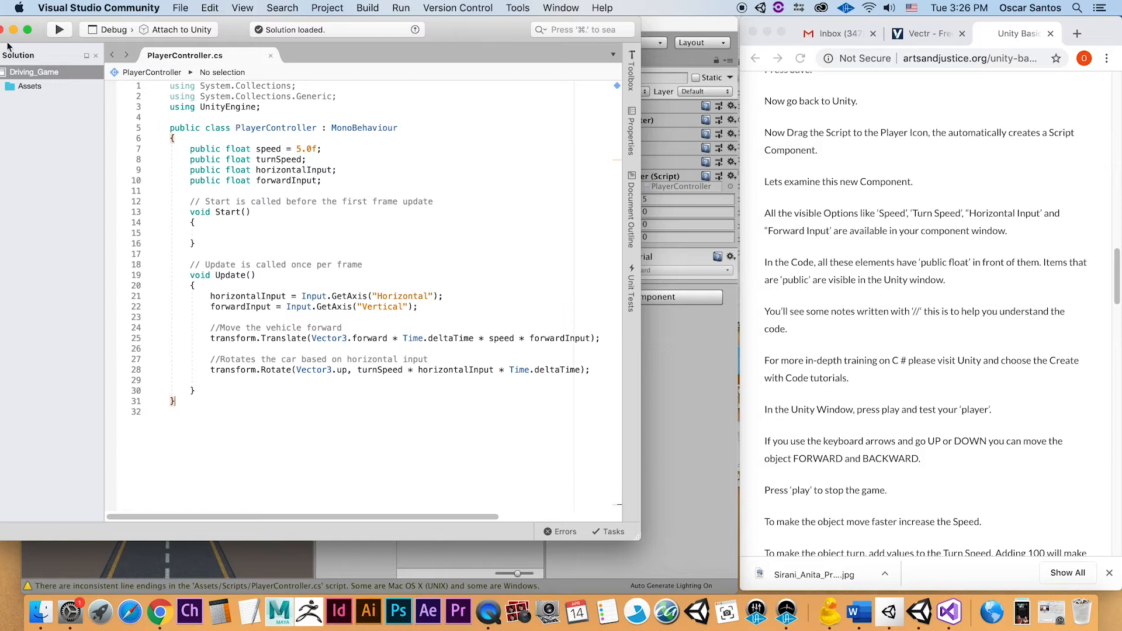
left_click_drag(44, 30, 211, 30)
left_click(187, 30)
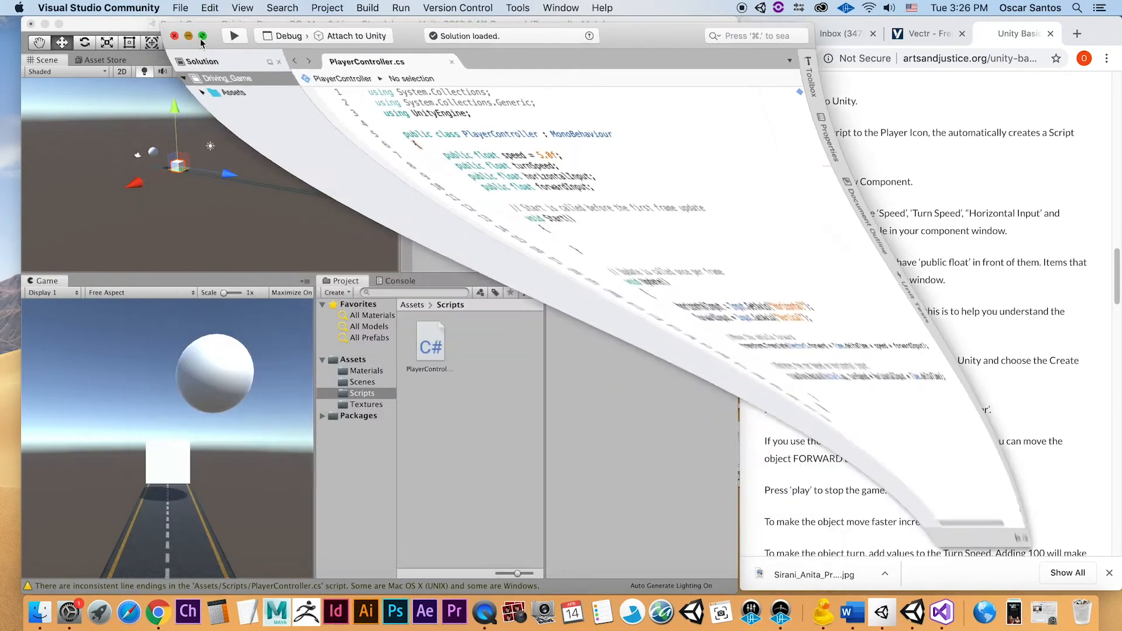
left_click(372, 23)
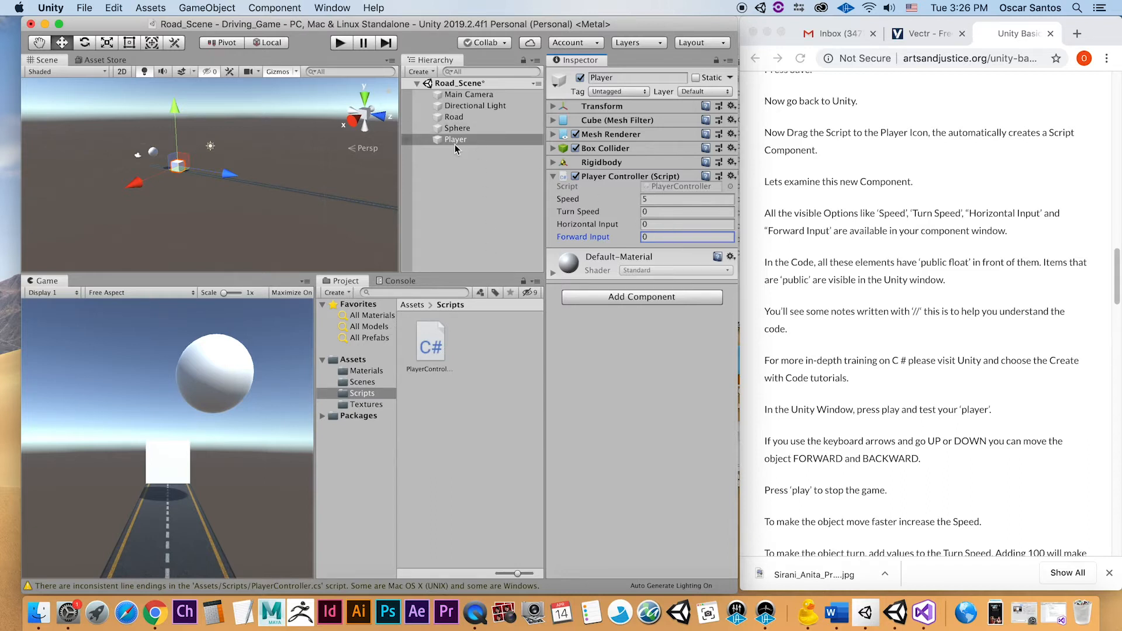
Play-test the scene by moving the Player cube backward and forward repeatedly, and stop the game
left_click(340, 43)
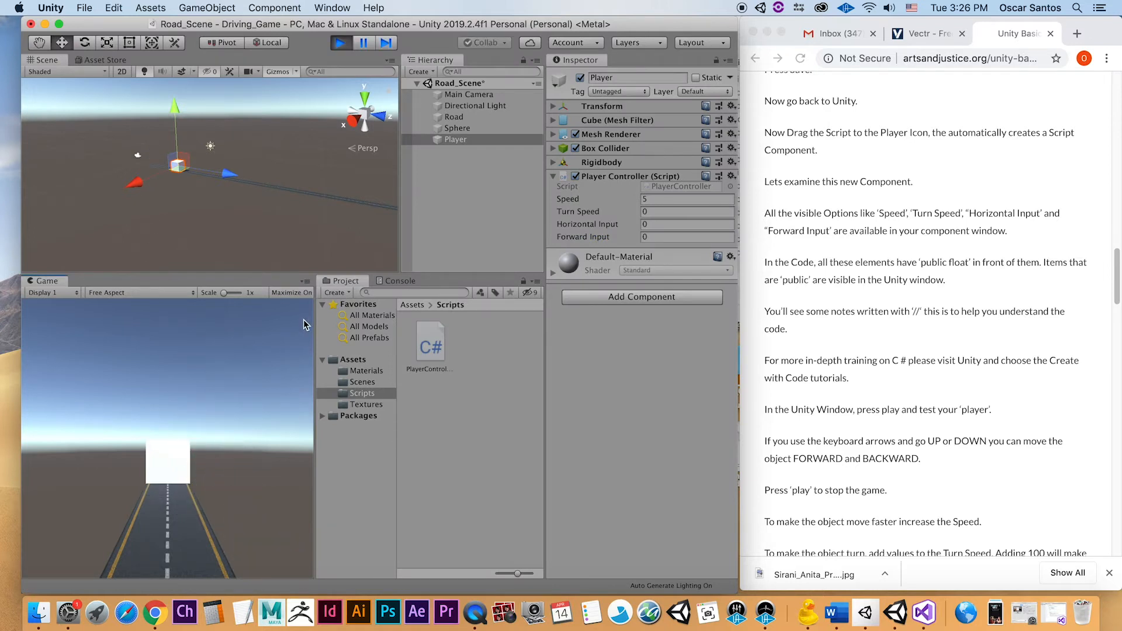
key("Down")
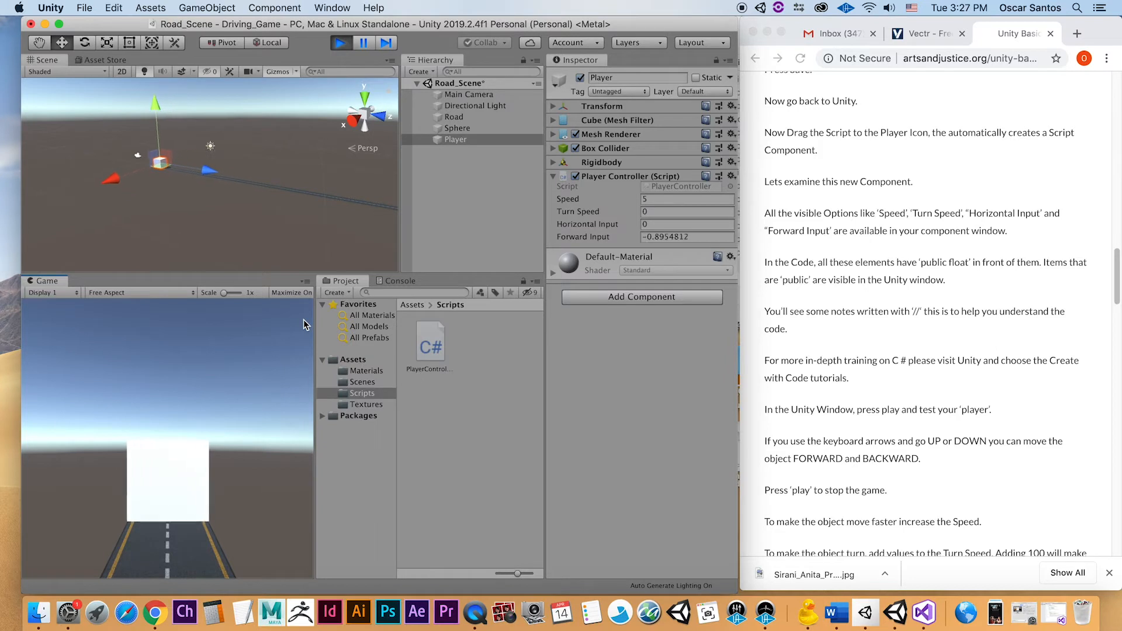
key("Up")
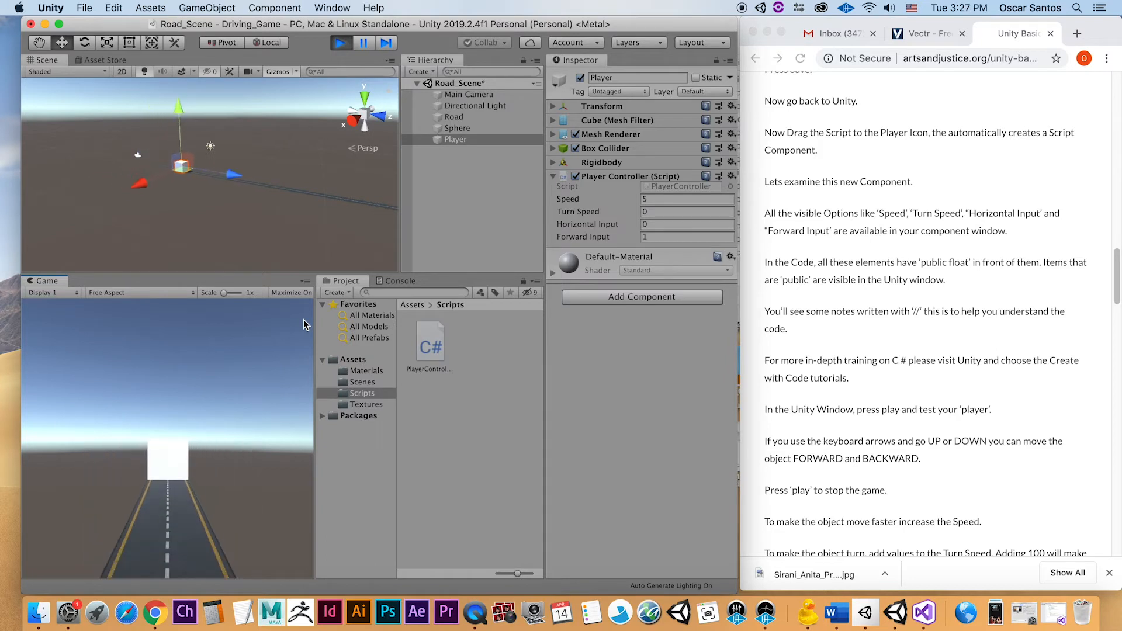
key("Down")
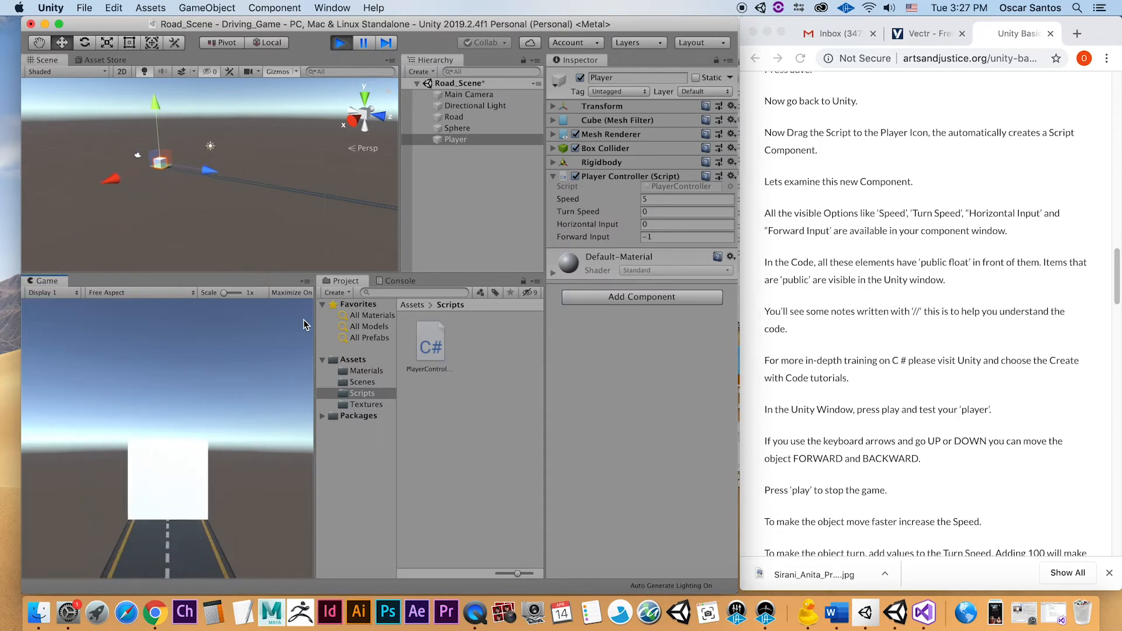
key("Up")
key("Down")
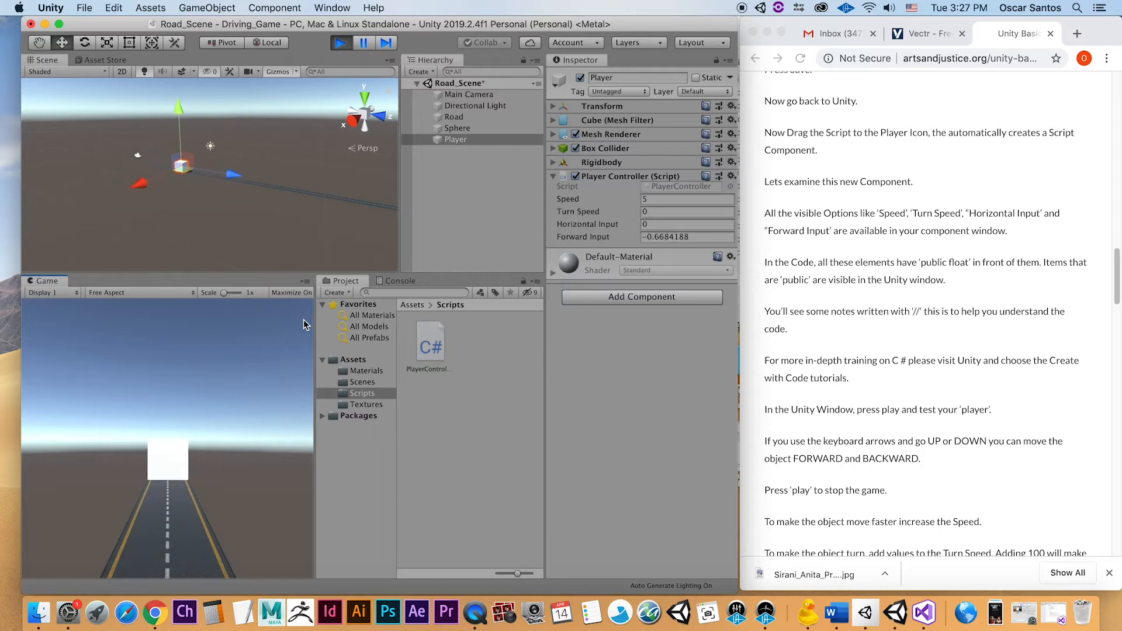
key("Up")
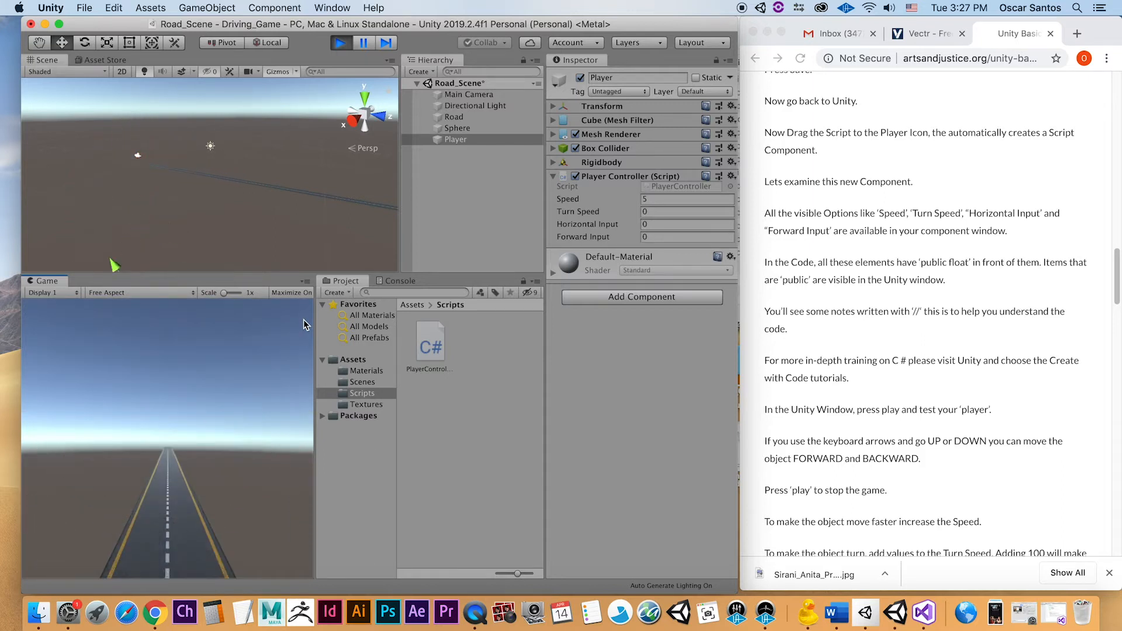
left_click(341, 44)
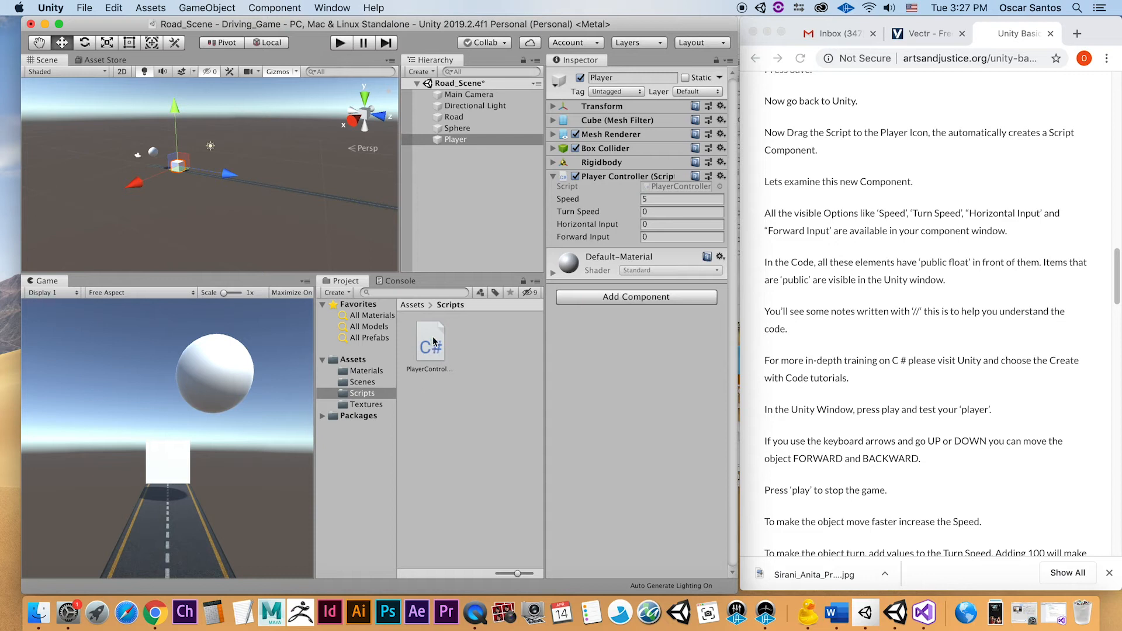
Select Player and play-test the scene, moving it forward and backward and trying to turn it both ways, and stop the game
left_click(456, 141)
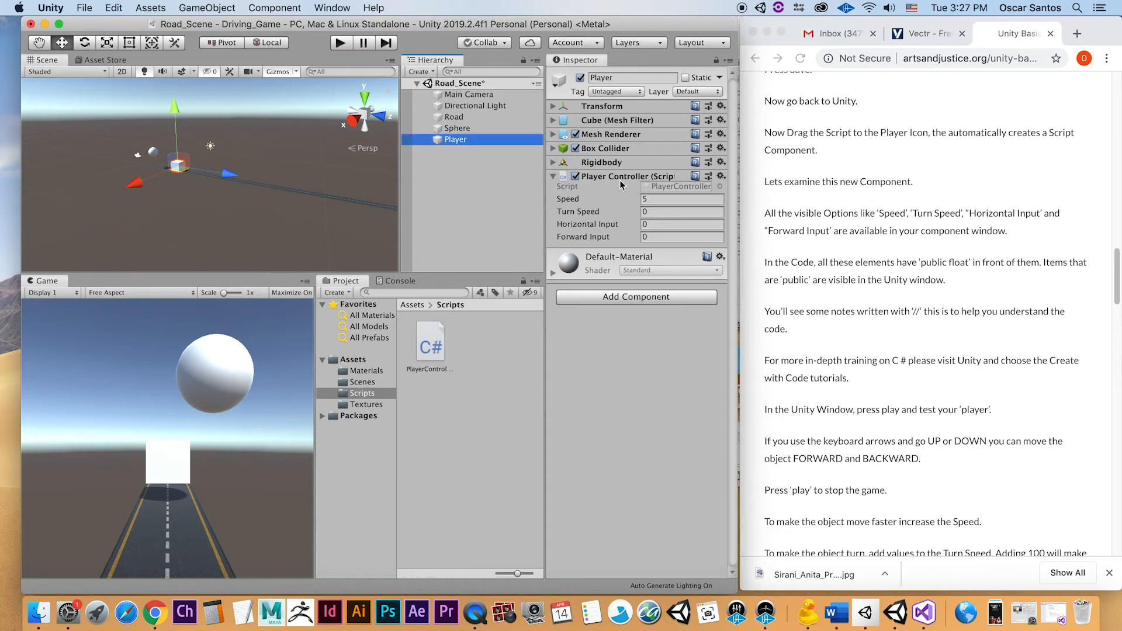
left_click(337, 47)
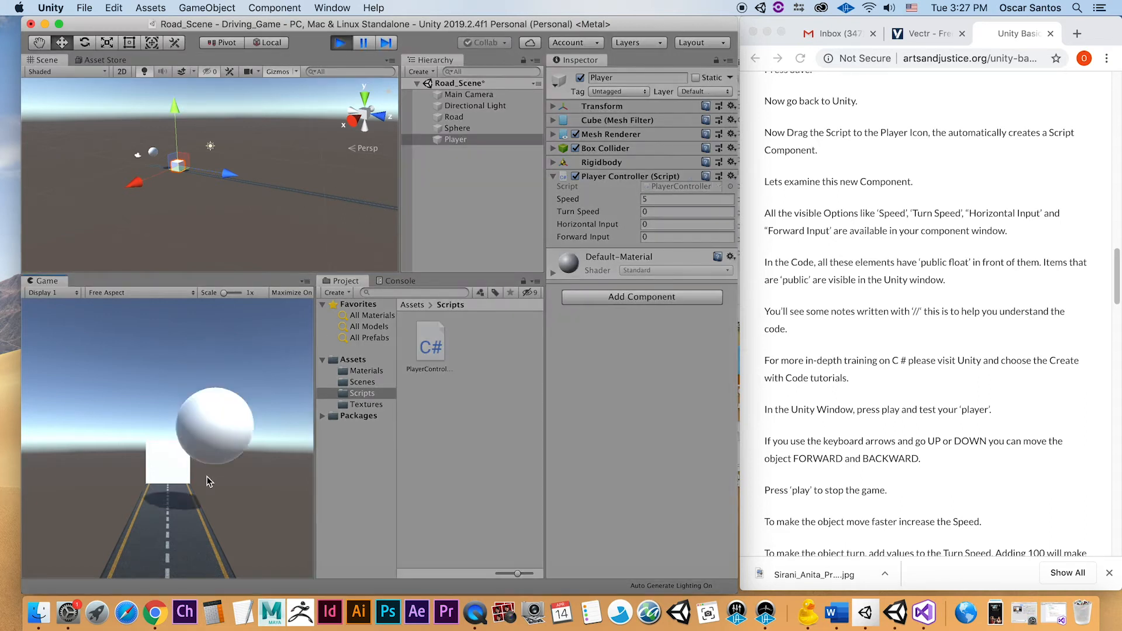
key("Up")
key("Down")
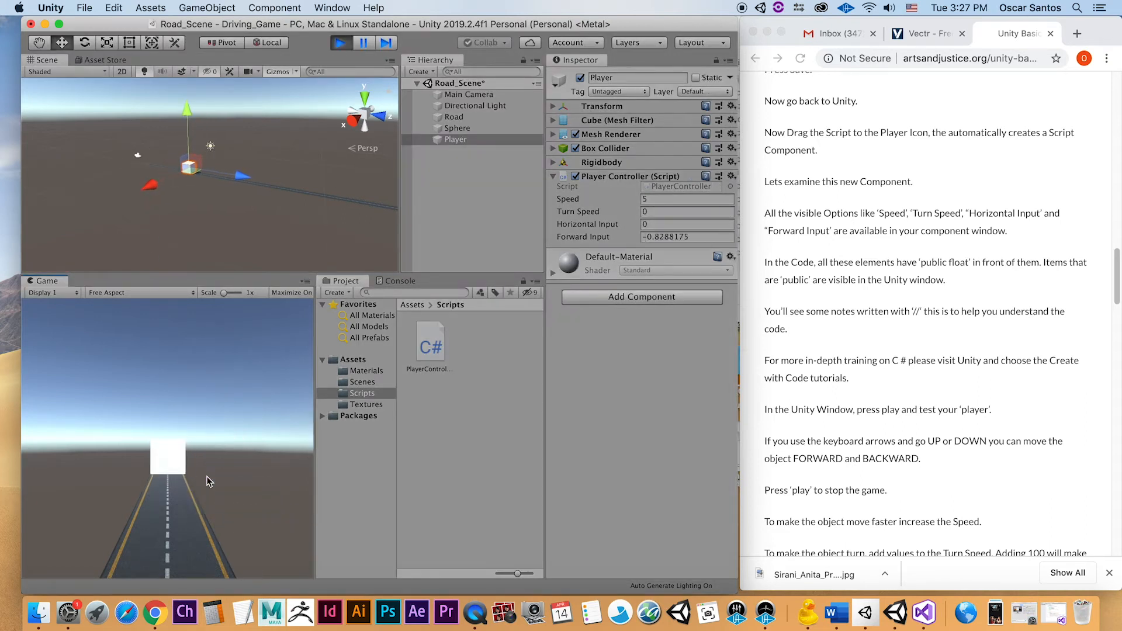
key("Up")
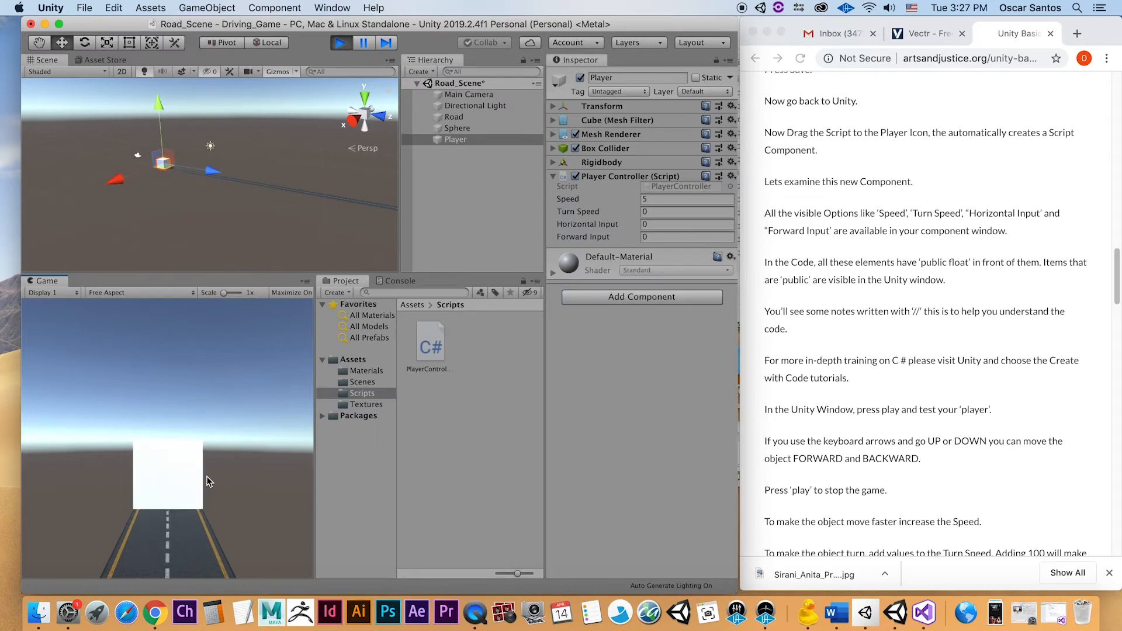
key("Right")
key("Right")
key("Left")
left_click(343, 46)
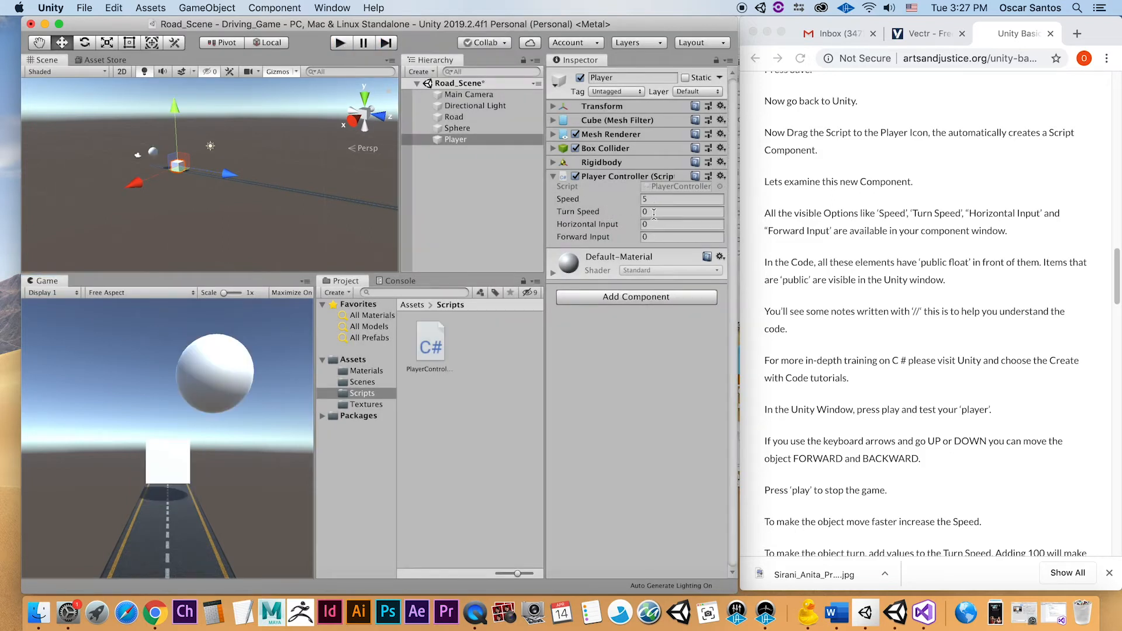
Set the Turn Speed of the Player's script component to 100
scroll(859, 329, "down", 2)
left_click(645, 214)
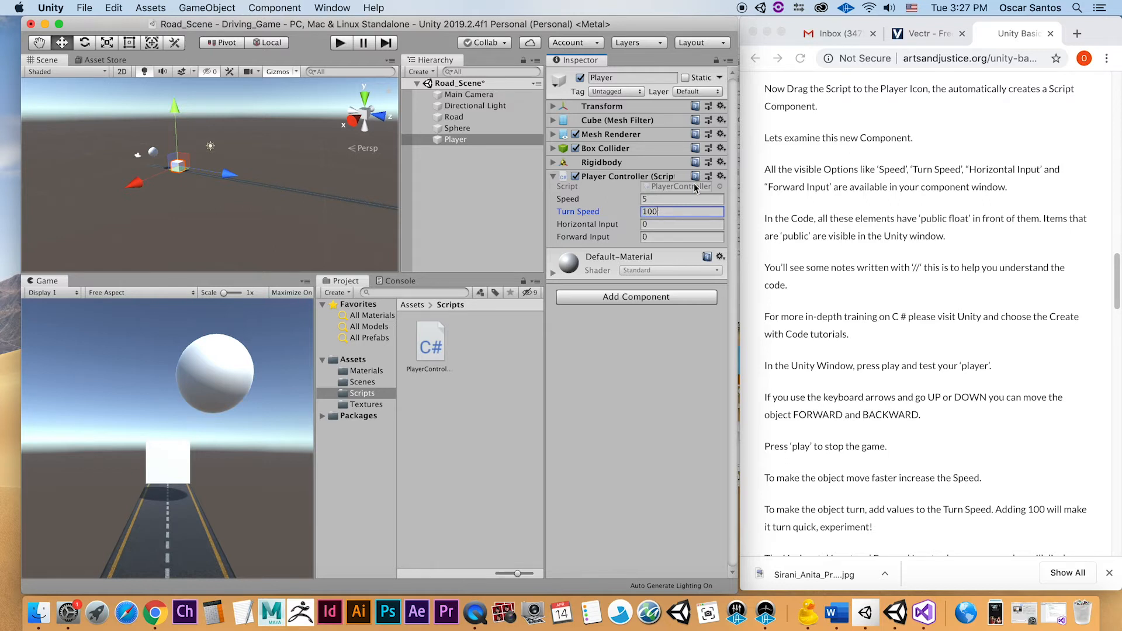
key("Return")
Play-test the turning by rotating the Player cube right and left and moving it forward, and stop the game
left_click(341, 43)
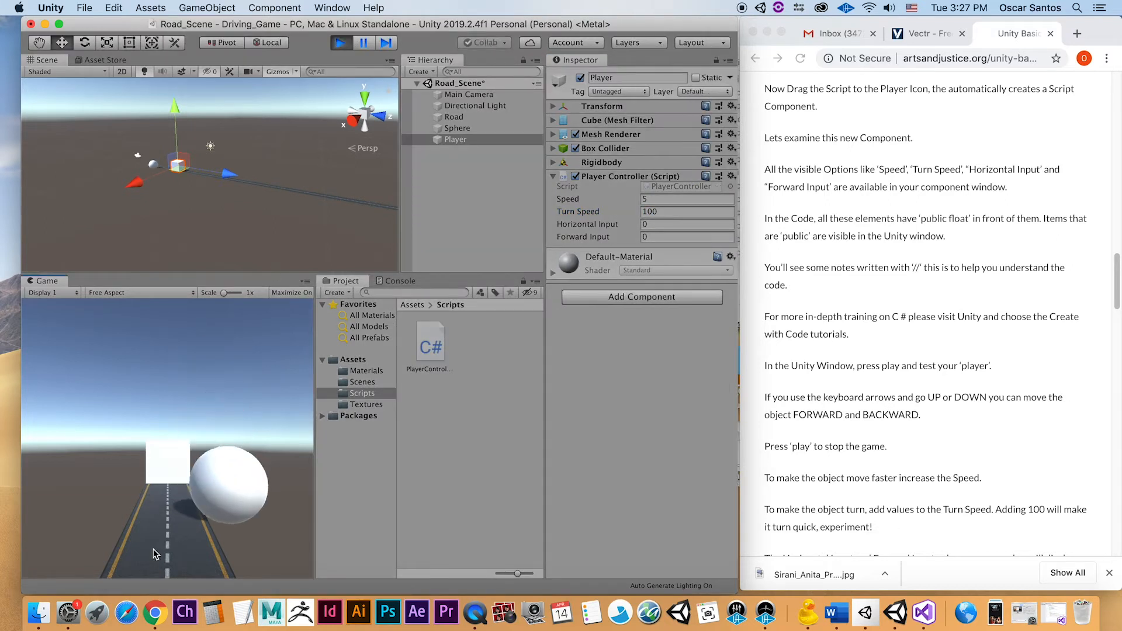
key("Right")
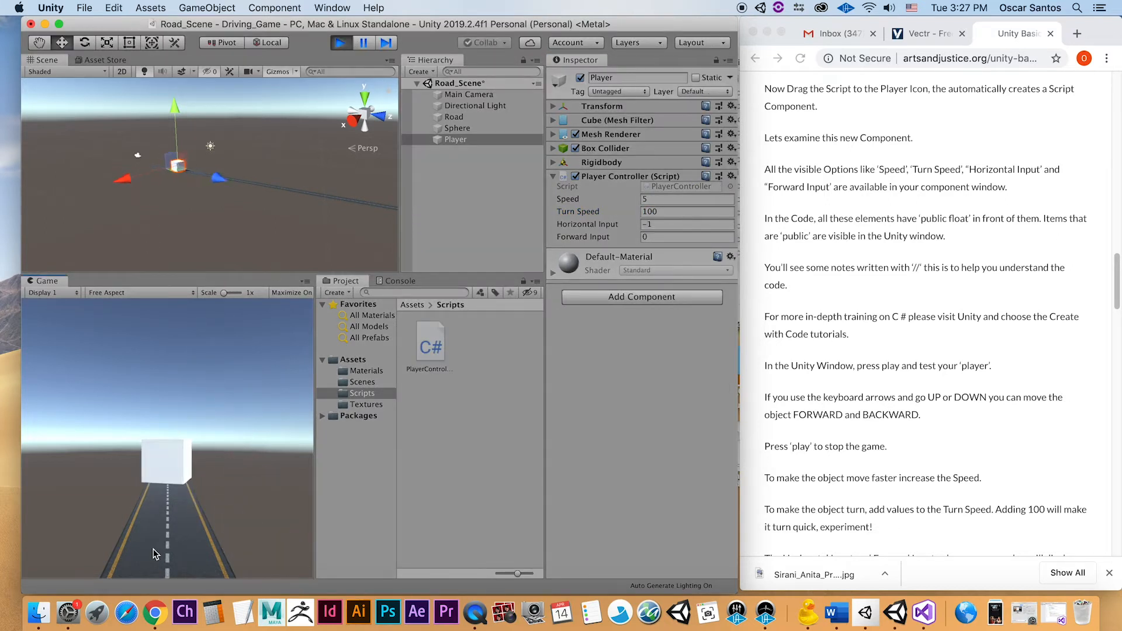
key("Left")
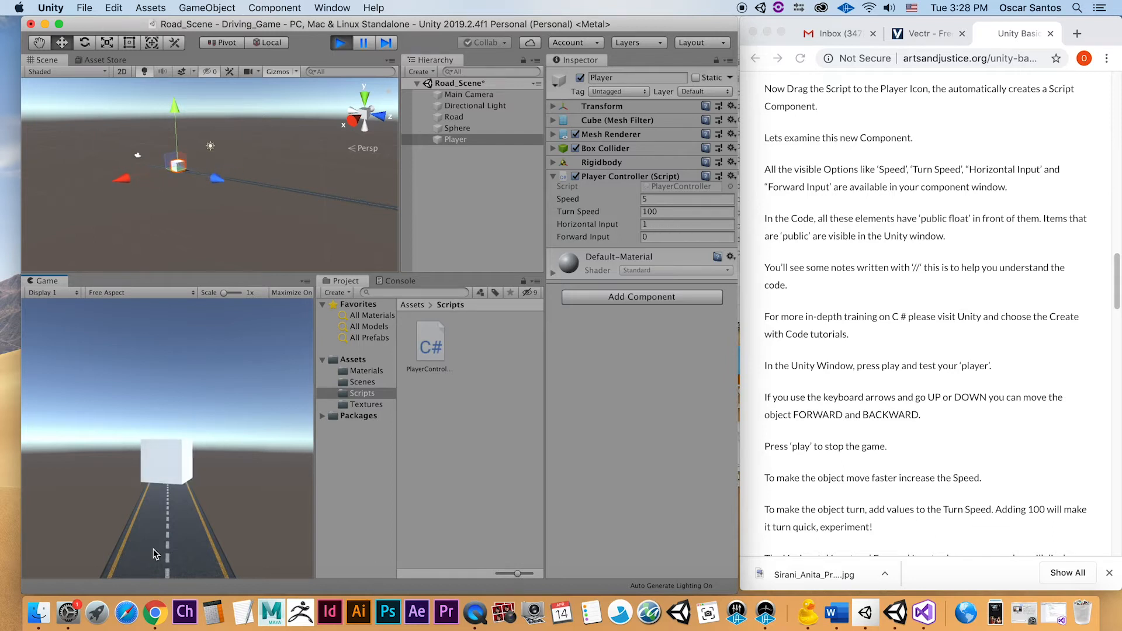
key("Right")
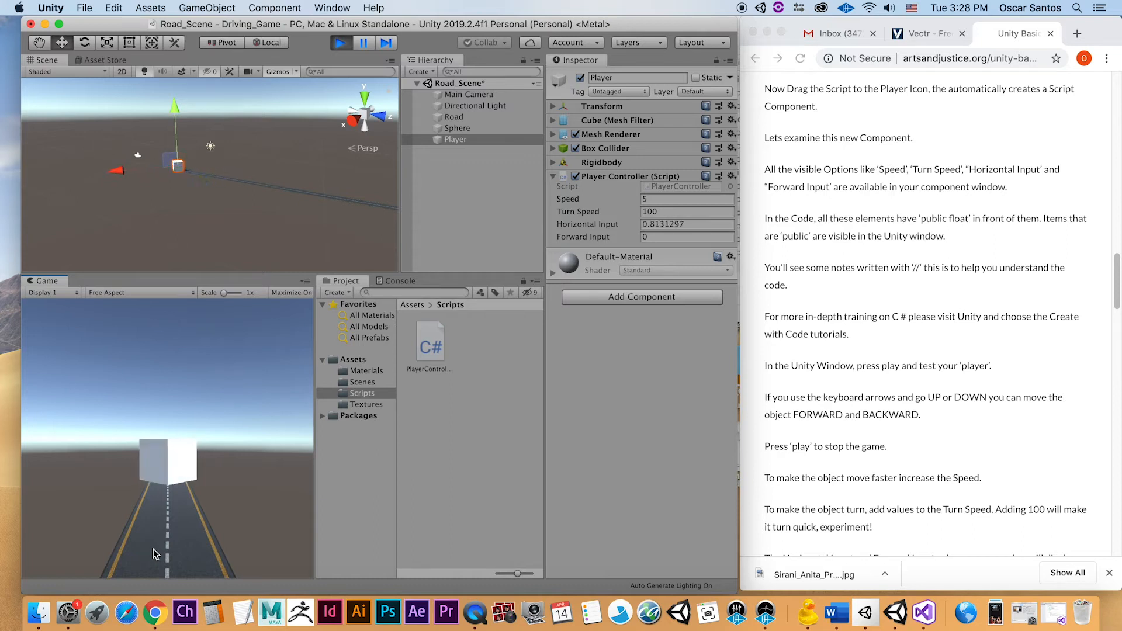
key("Left")
key("Right")
key("Left")
key("Right")
key("Up")
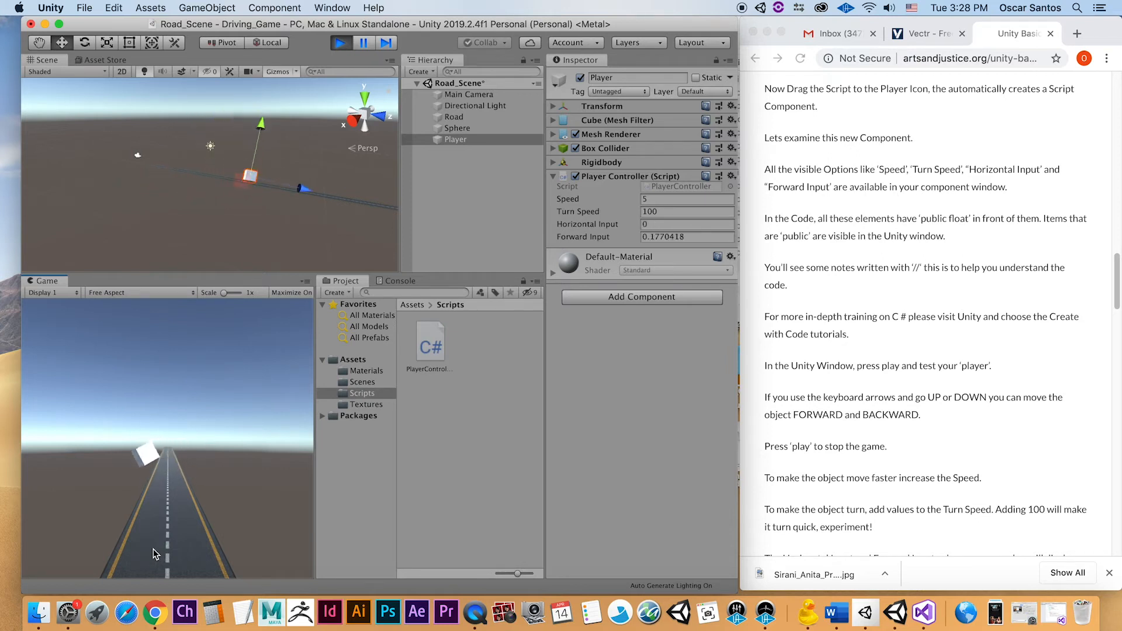
left_click(350, 44)
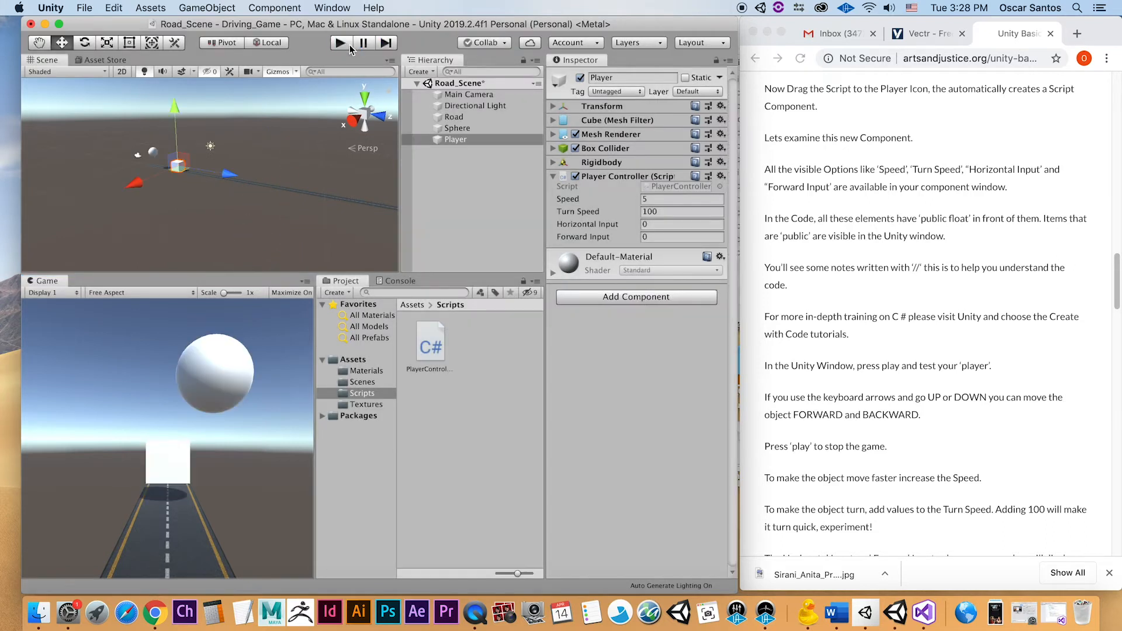
Set the Player's Speed to 30, play-test the faster movement, and stop the game
scroll(913, 324, "down", 1)
scroll(913, 324, "down", 3)
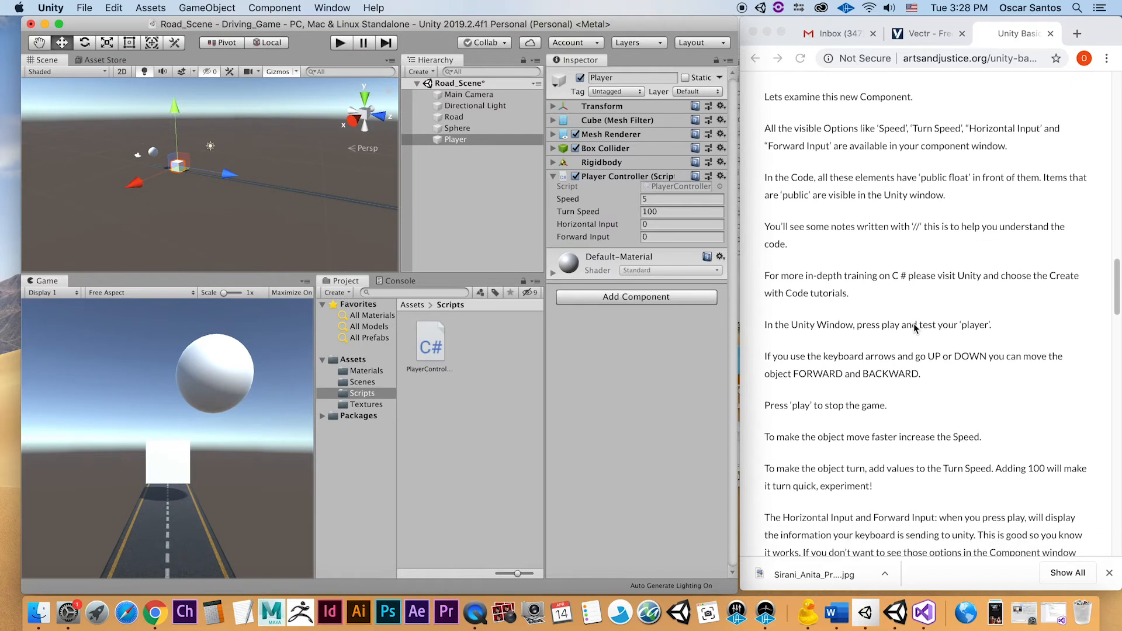
left_click(649, 199)
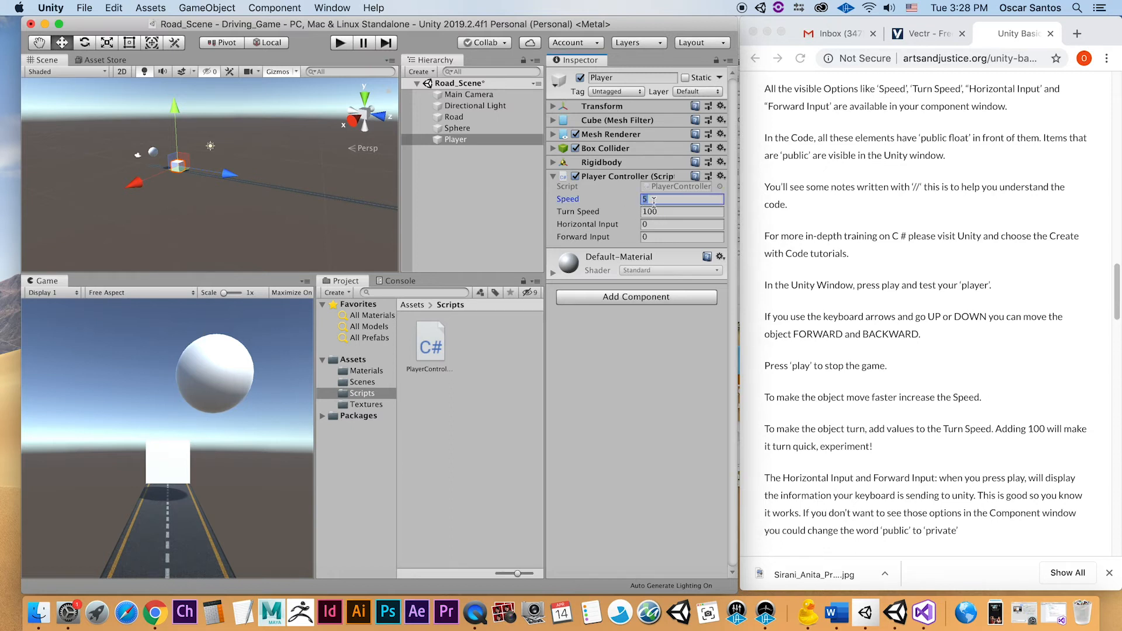
left_click(340, 43)
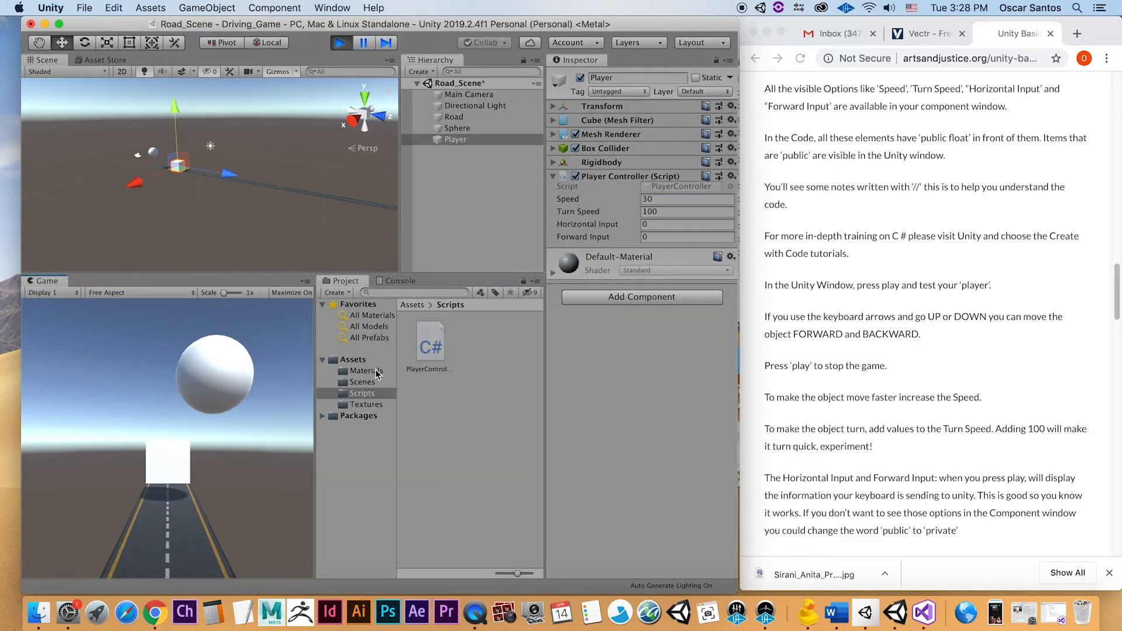
key("Down")
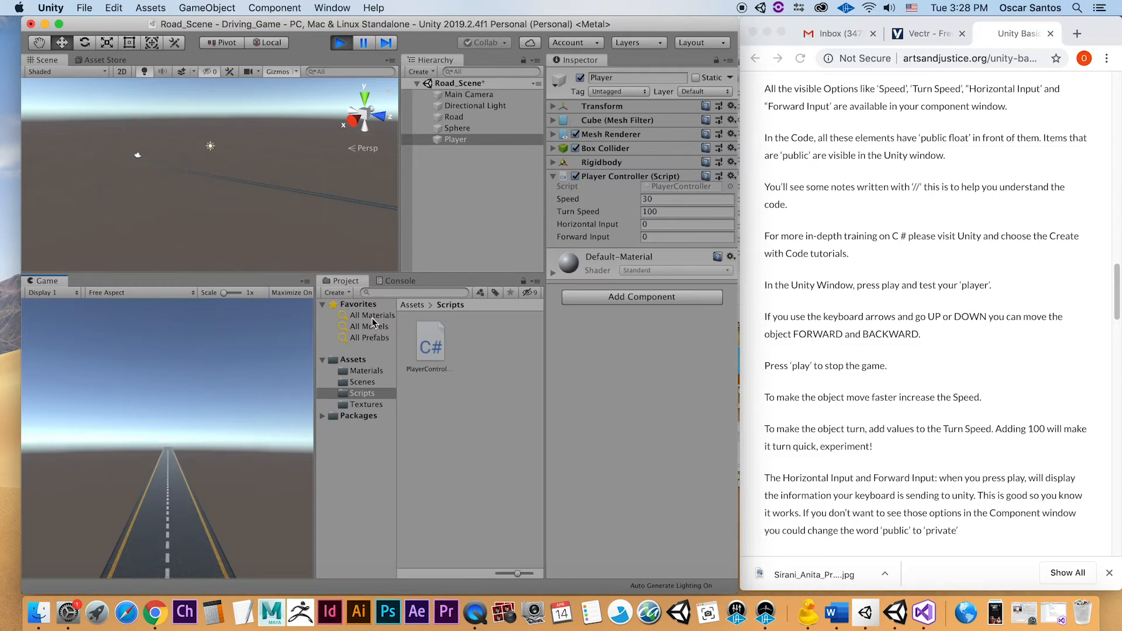
left_click(339, 43)
Set the Speed of the Player's script component back to 5
left_click(648, 199)
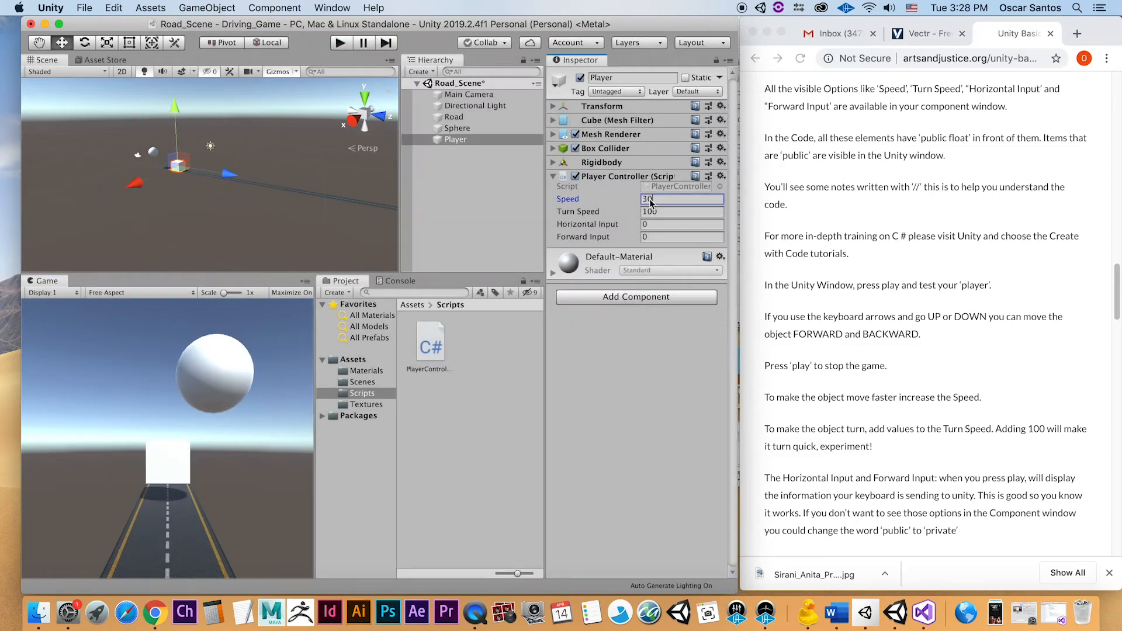
left_click(673, 210)
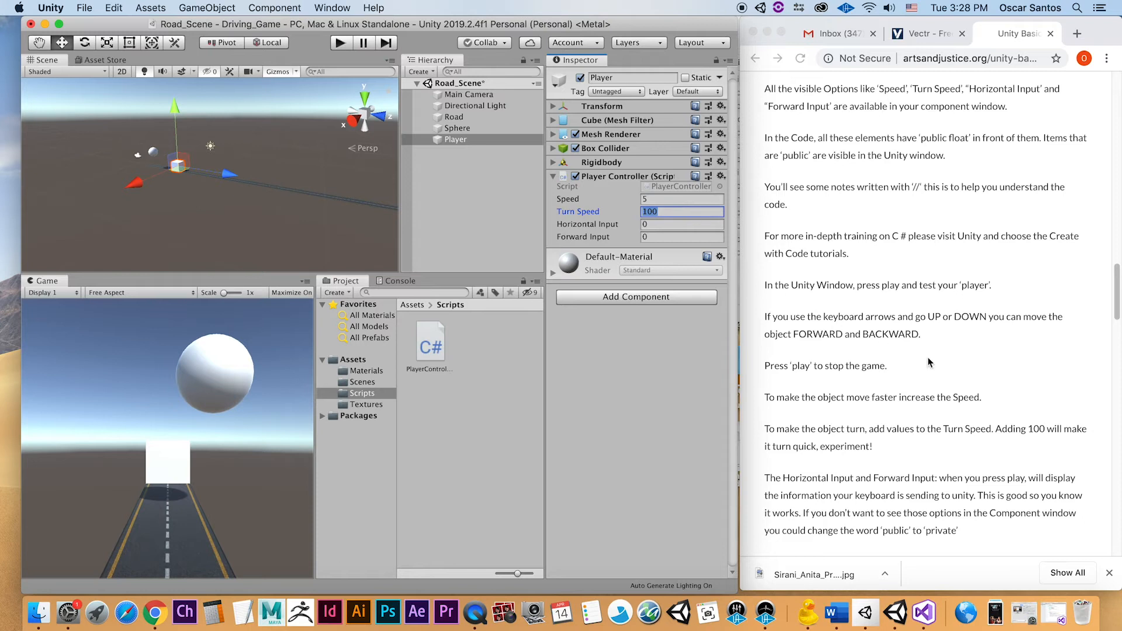
Play-test turning the Player cube both ways and moving it backward while watching its Horizontal Input and Forward Input values, and stop the game
scroll(929, 362, "down", 5)
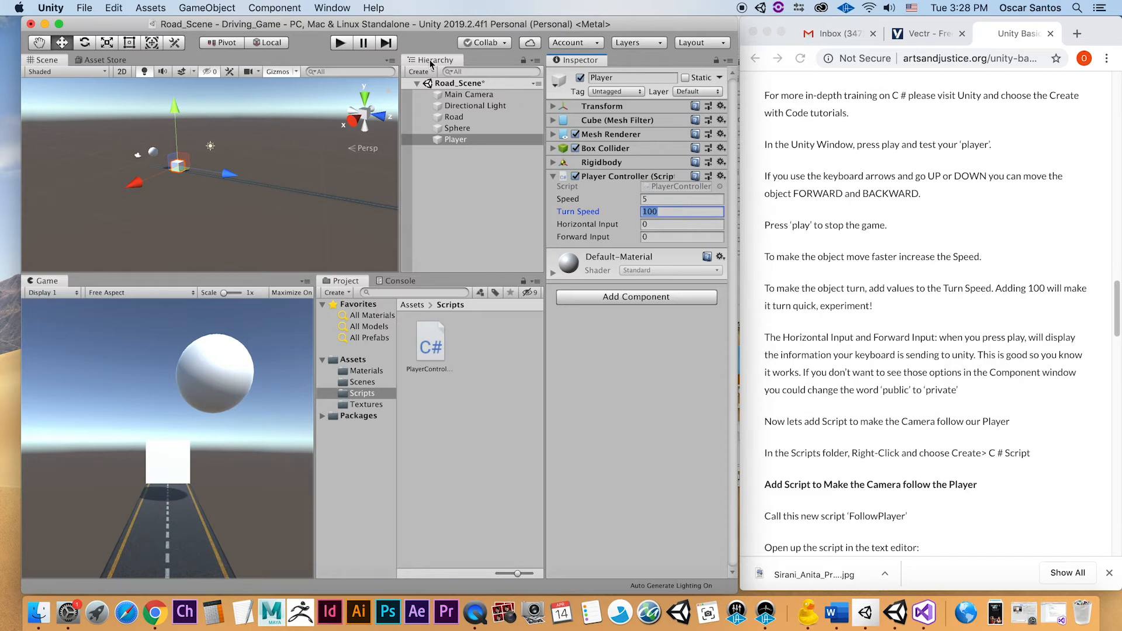
left_click(340, 44)
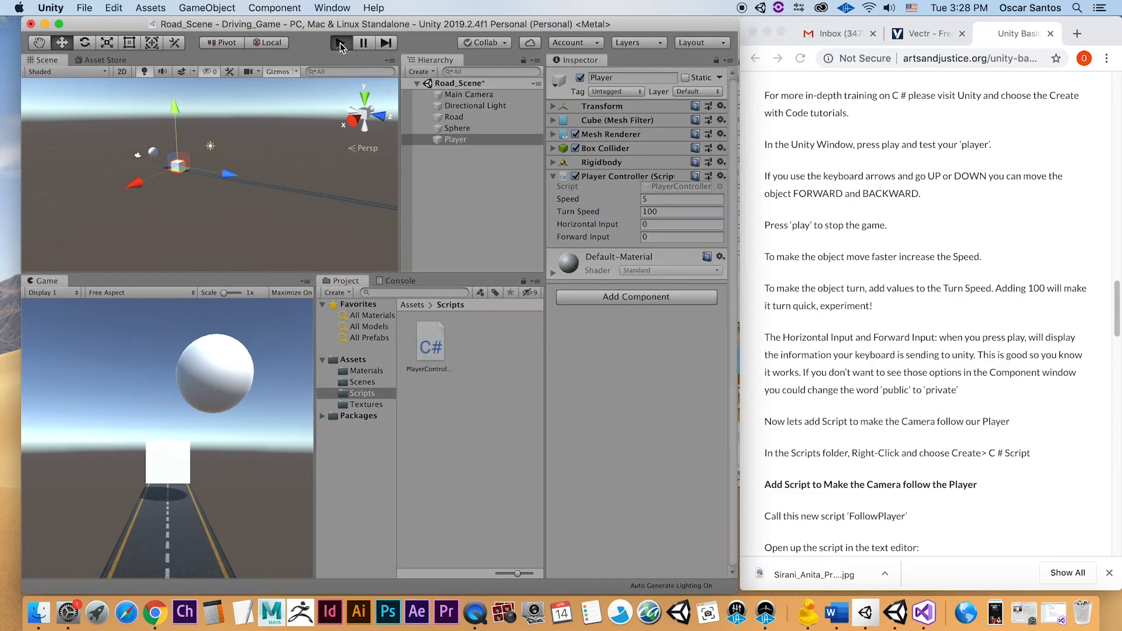
key("Right")
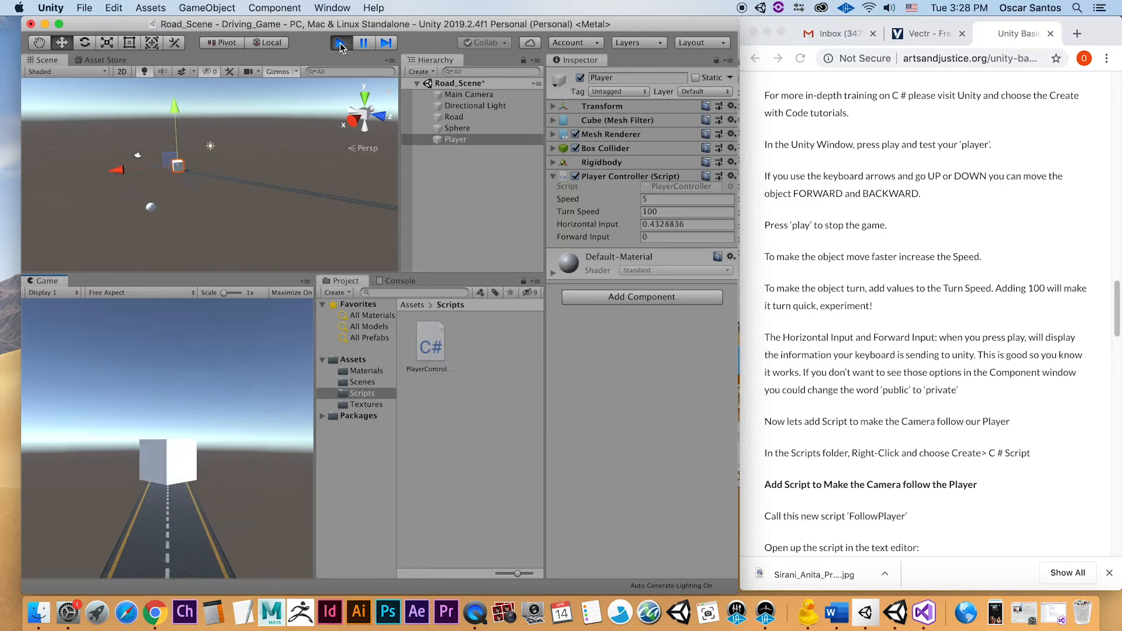
key("Left")
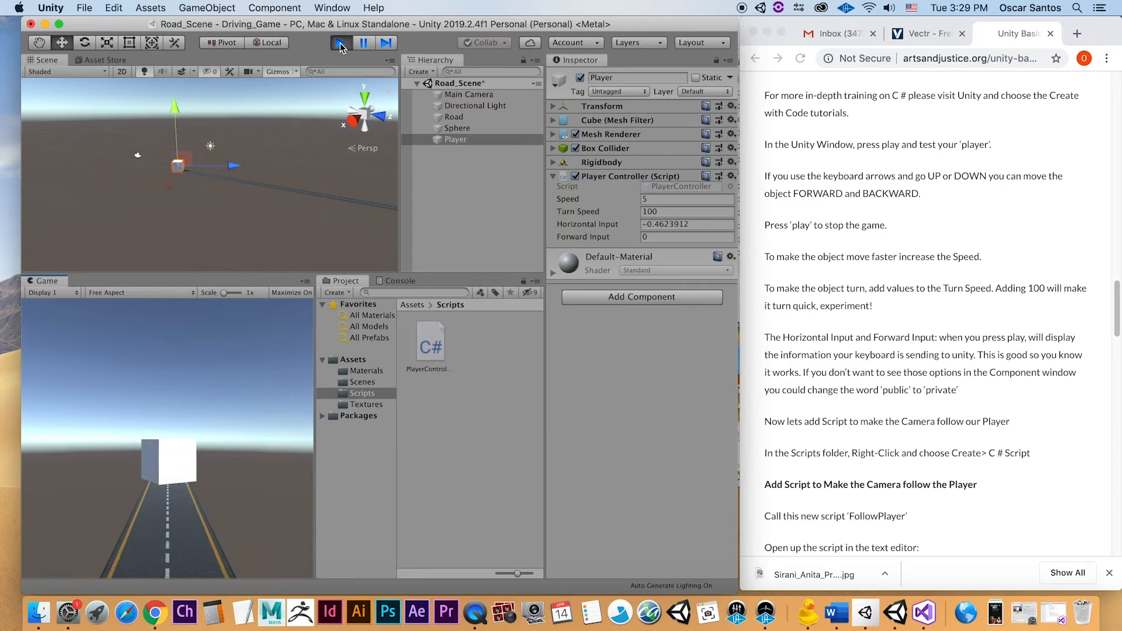
key("Down")
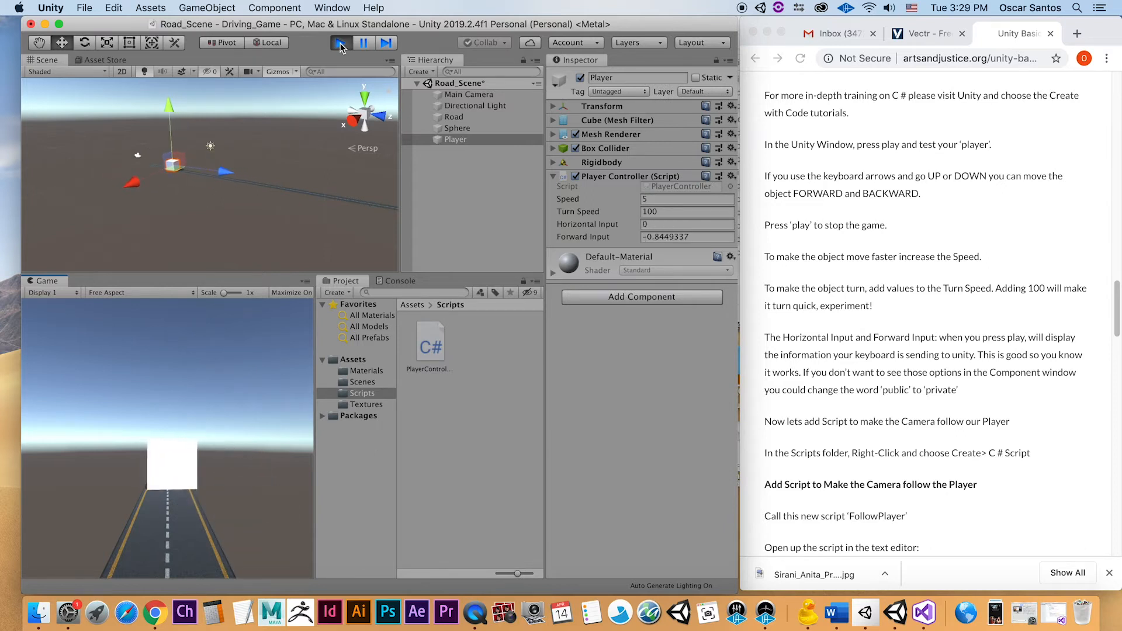
key("Right")
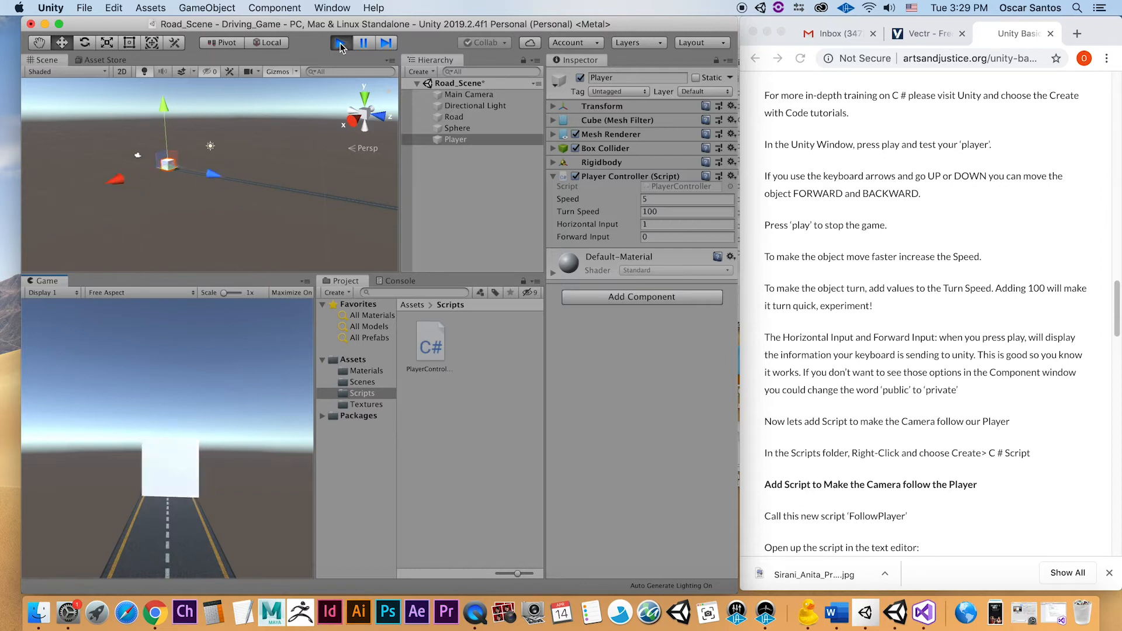
key("Right")
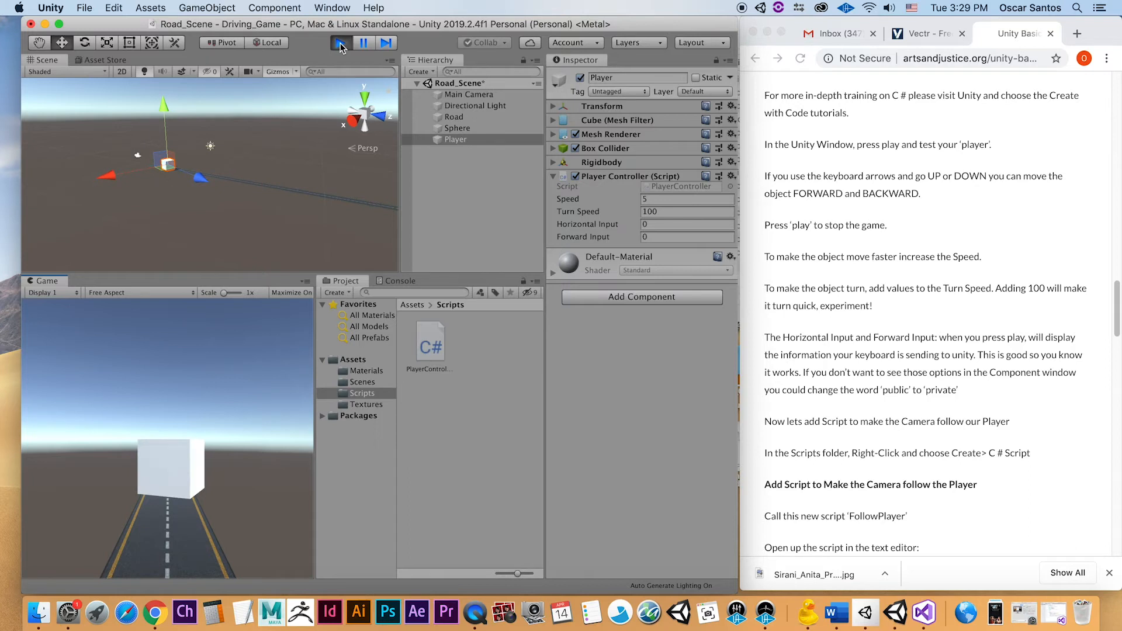
key("Right")
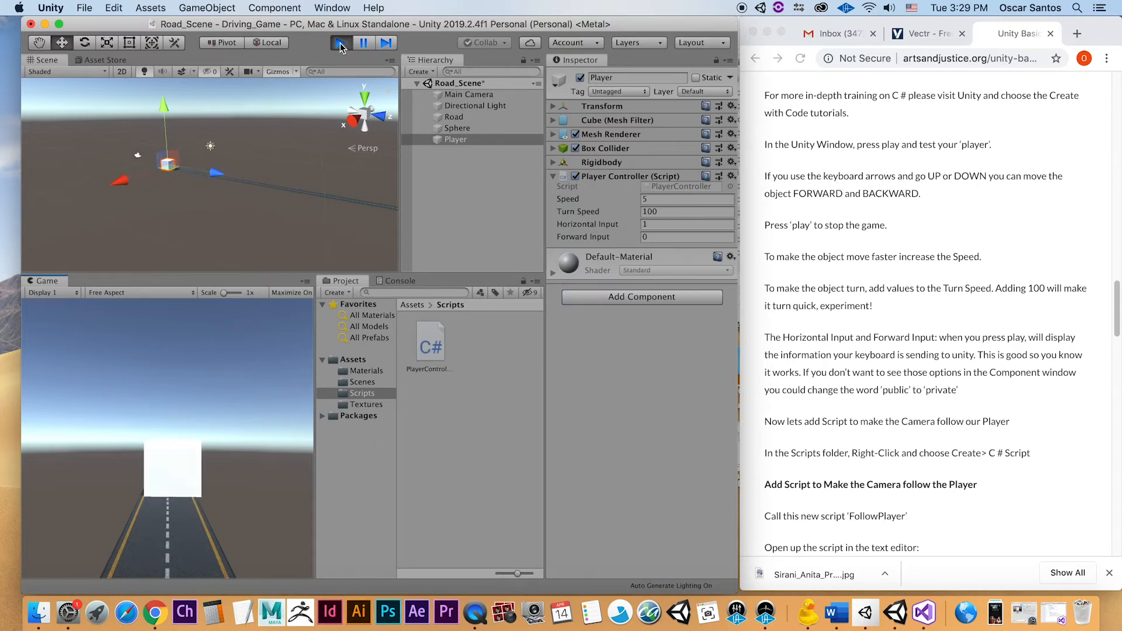
key("Down")
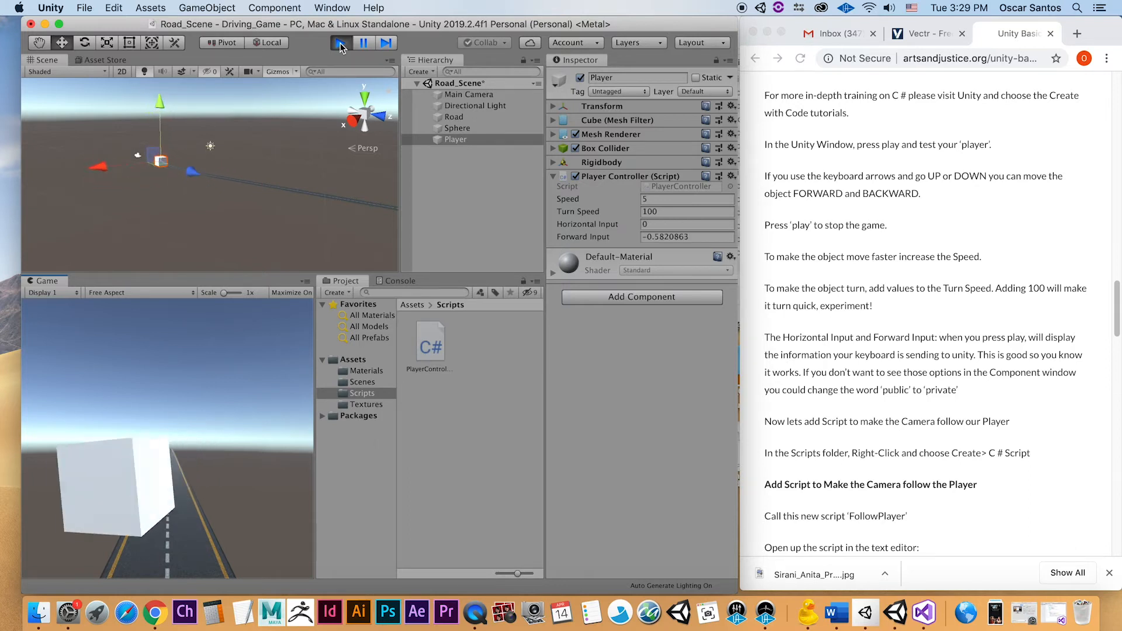
left_click(347, 43)
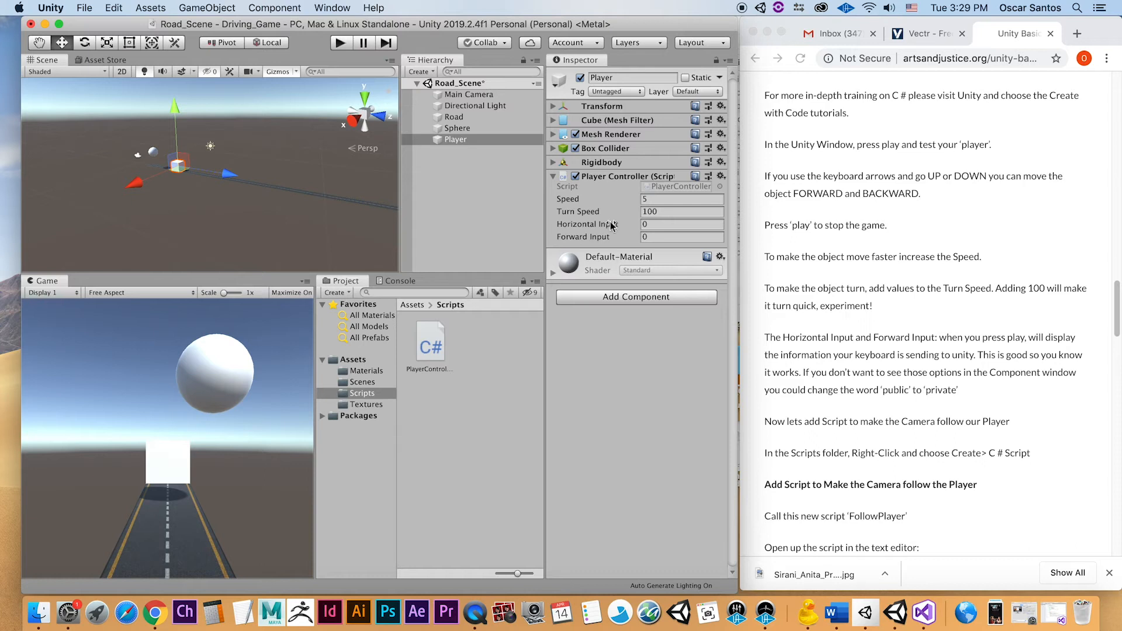
Make the horizontalInput and forwardInput variables private in the PlayerController script, save it, and return to Unity
left_click(434, 352)
double_click(434, 353)
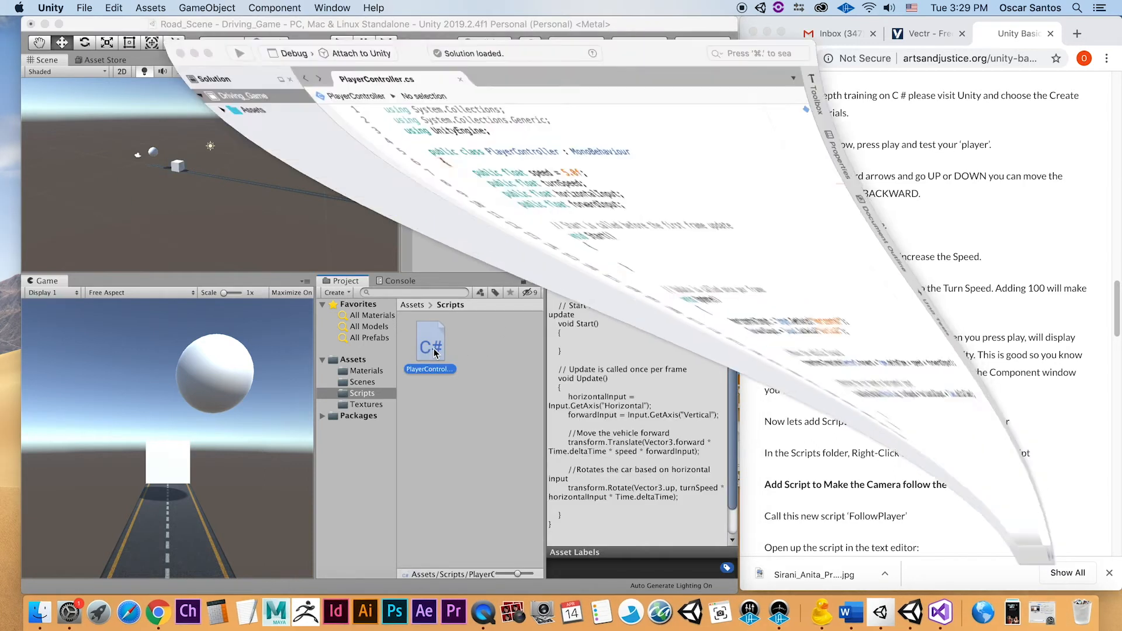
left_click_drag(393, 174, 367, 174)
type("private")
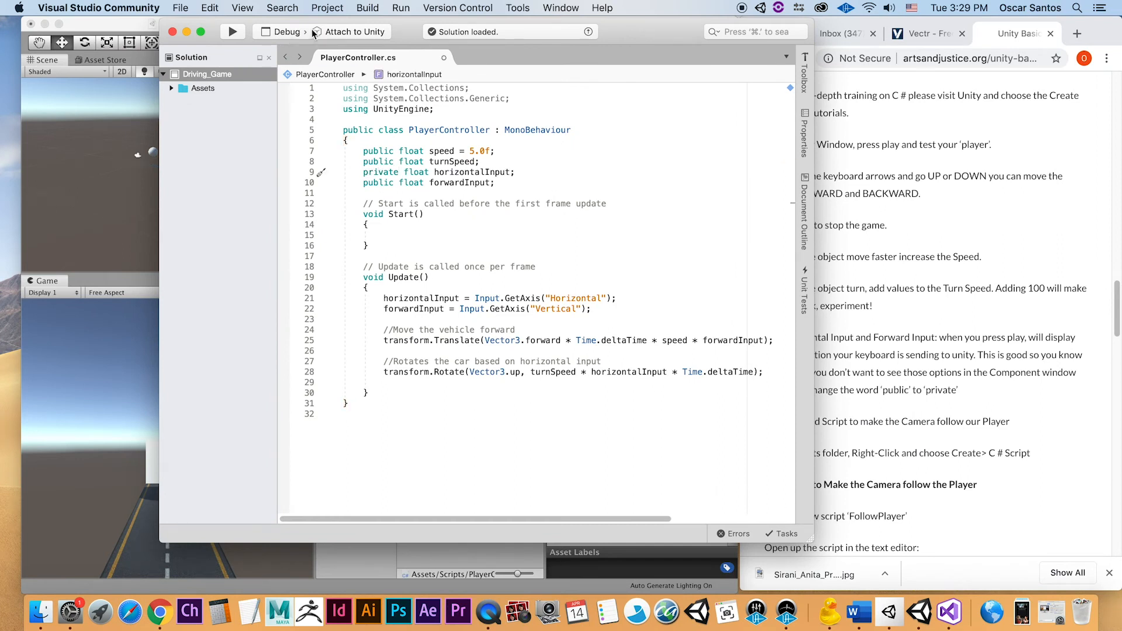
left_click_drag(394, 183, 369, 183)
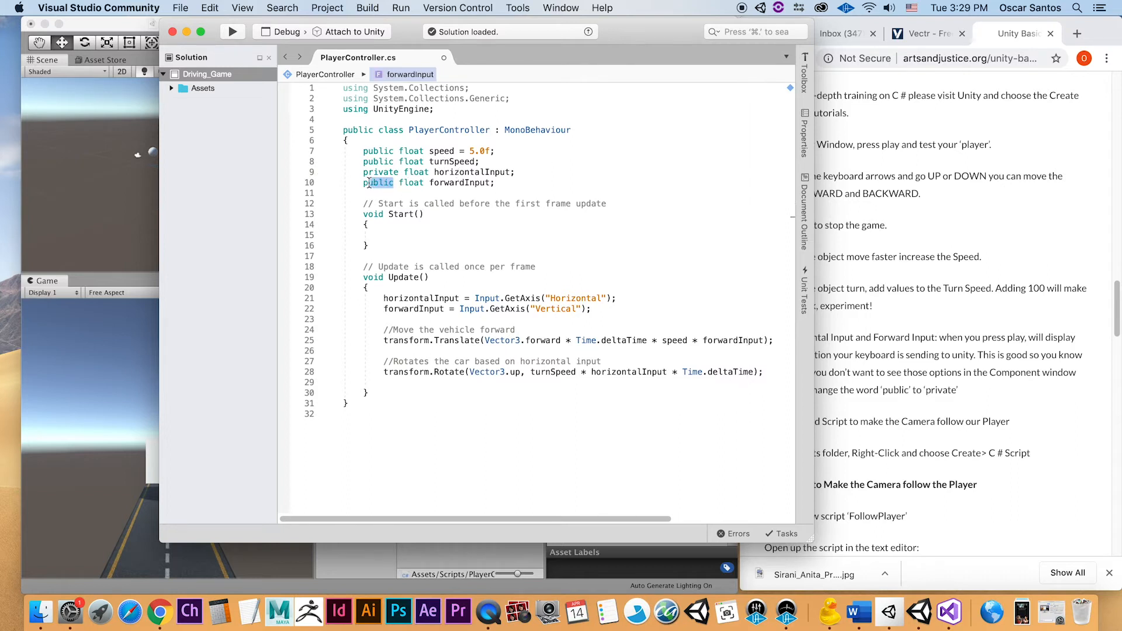
type("rivate")
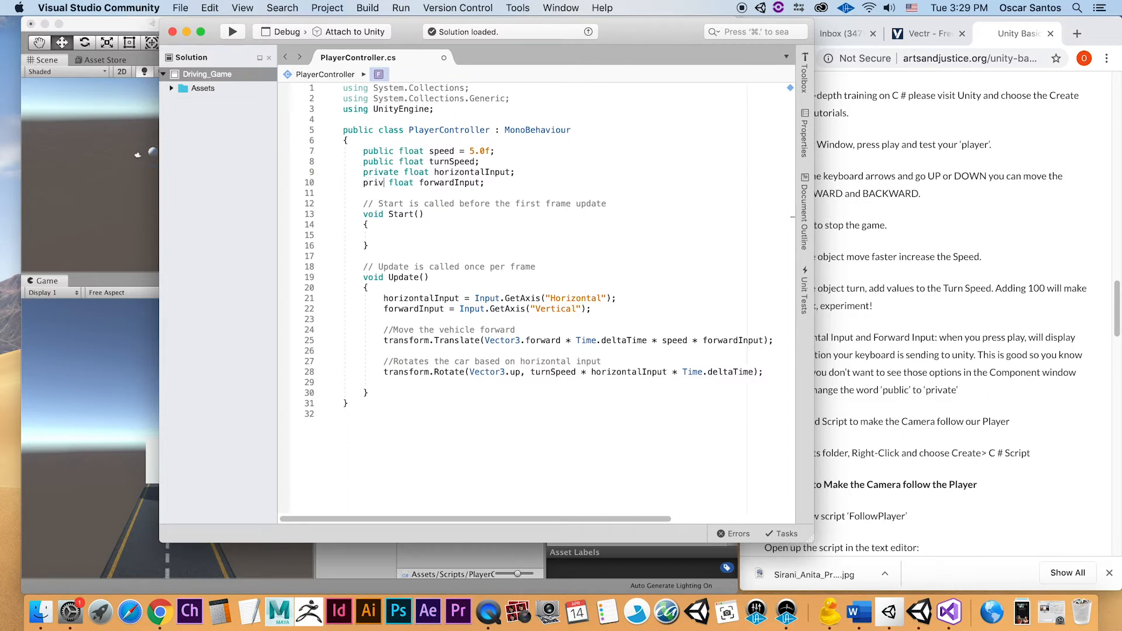
key("super+s")
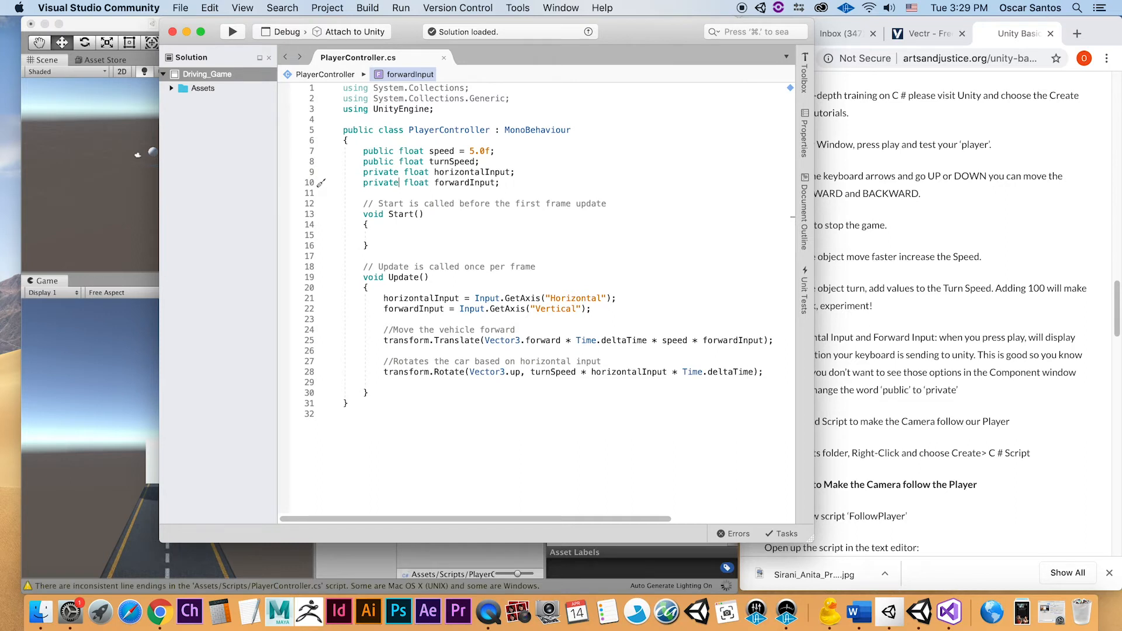
left_click(187, 32)
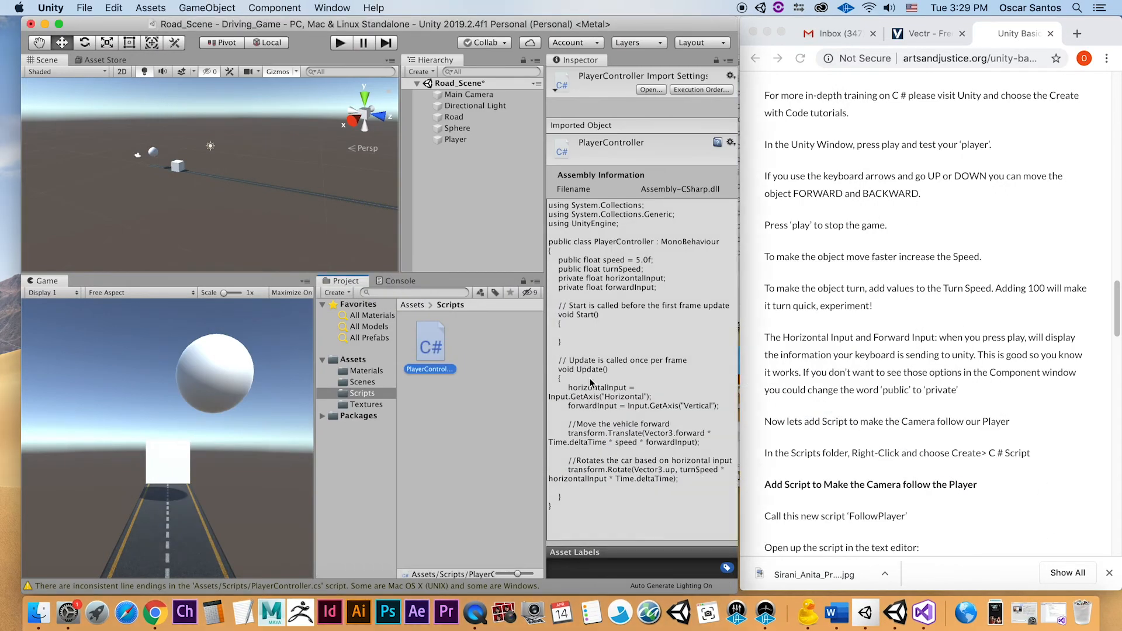
Check the Player's script component for the hidden input fields, play-test driving and turning the cube, and stop the game
left_click(463, 140)
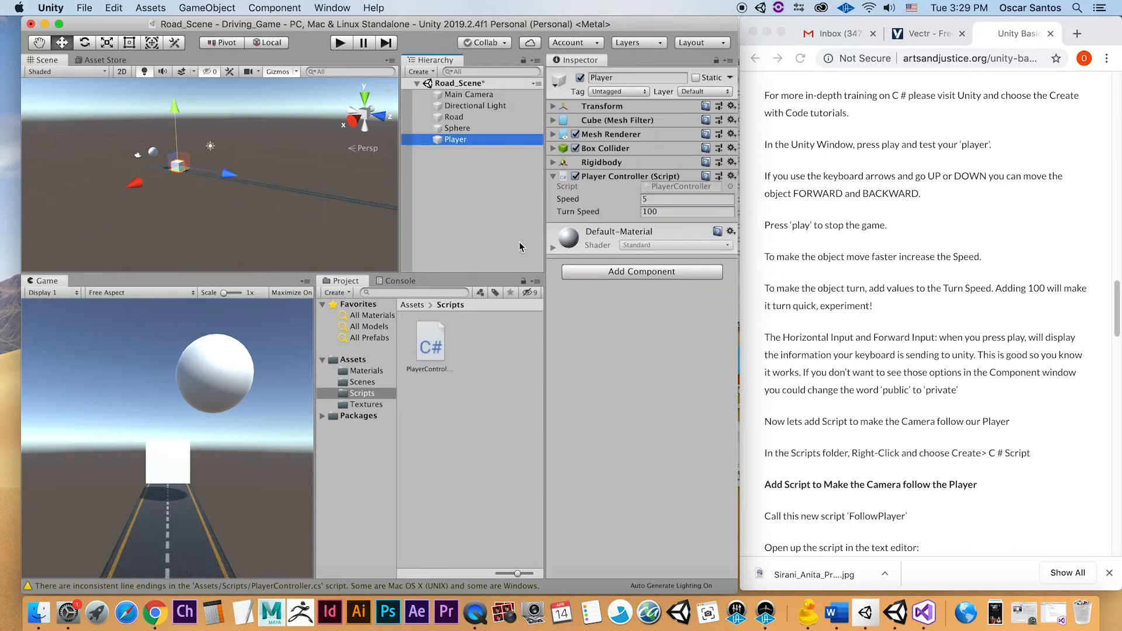
left_click(338, 45)
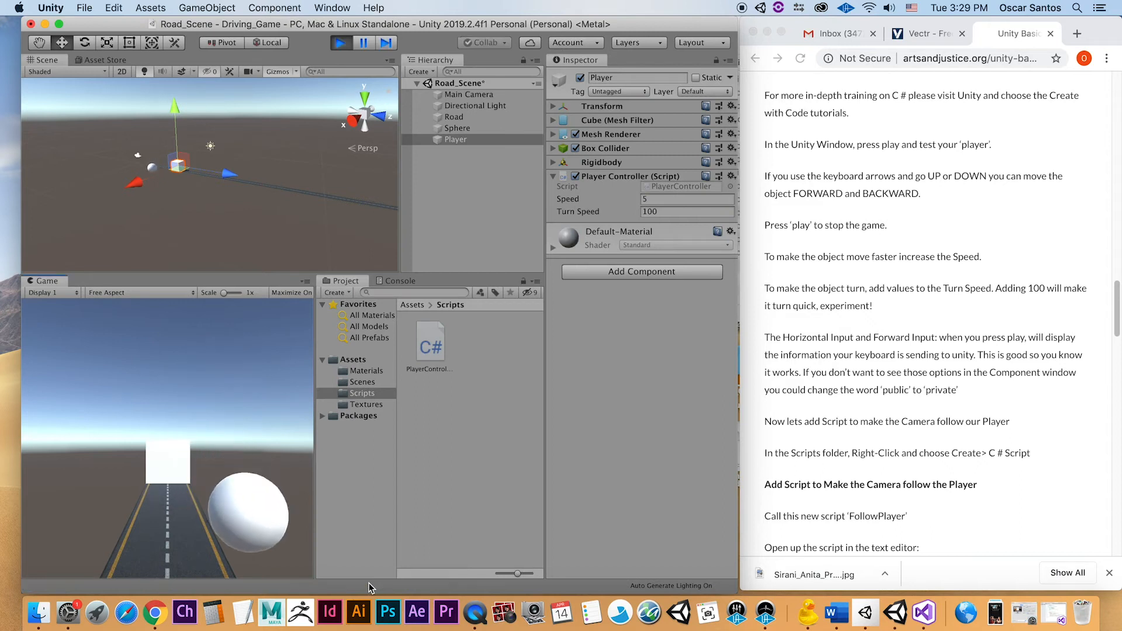
key("Down")
key("Right")
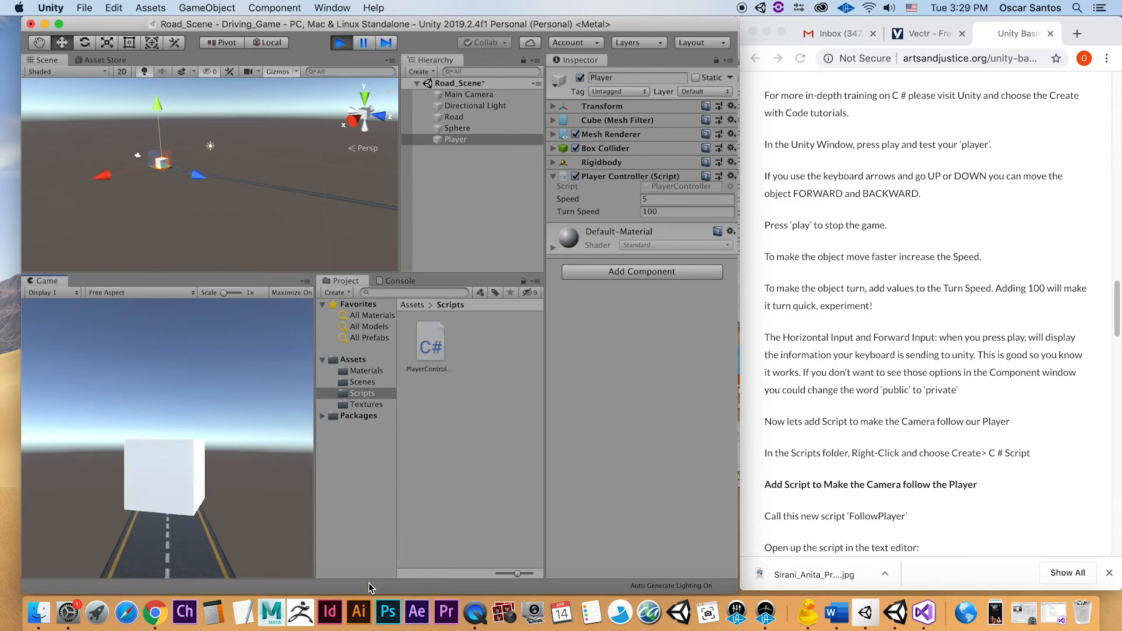
key("Up")
key("Down")
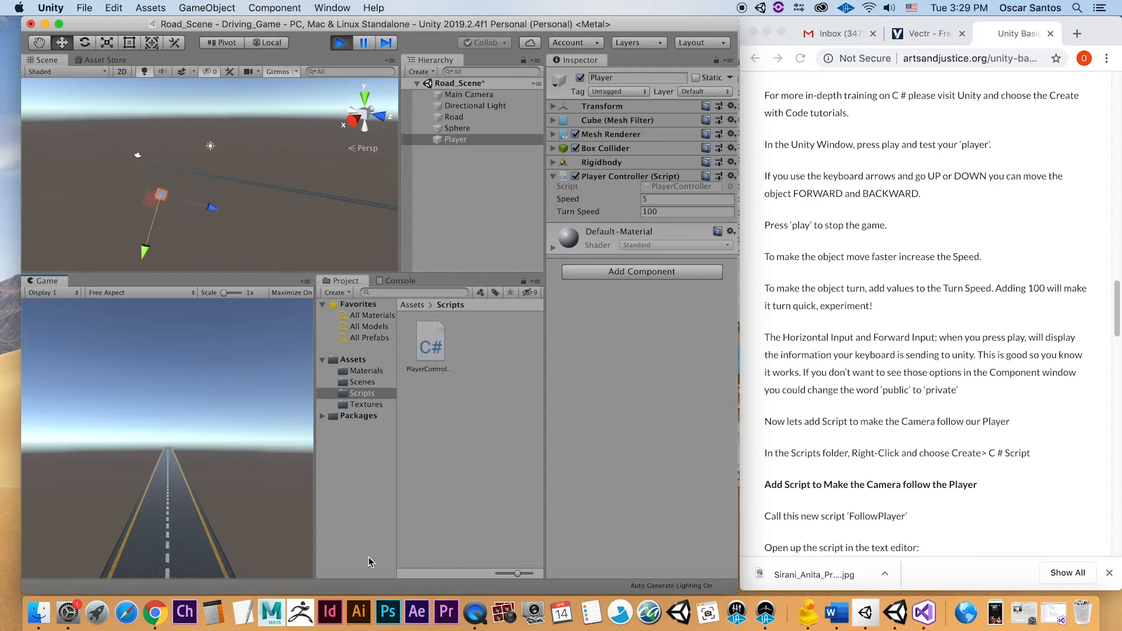
left_click(341, 43)
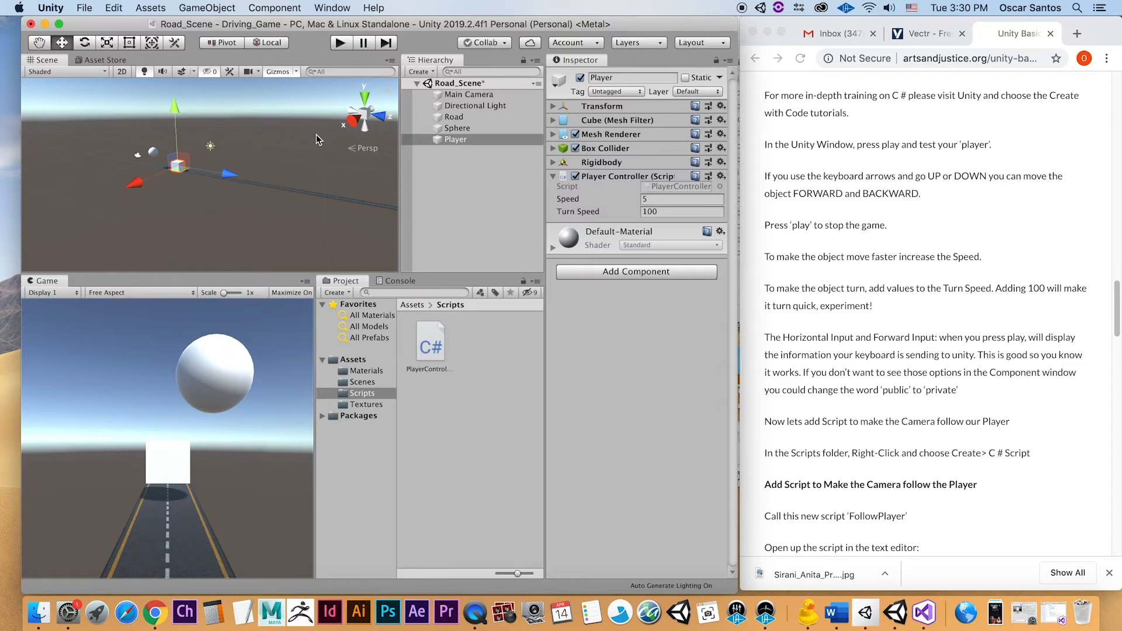
With the Main Camera selected, play-test driving the Player cube forward and backward to compare its position with the camera's, and stop the game
left_click(460, 95)
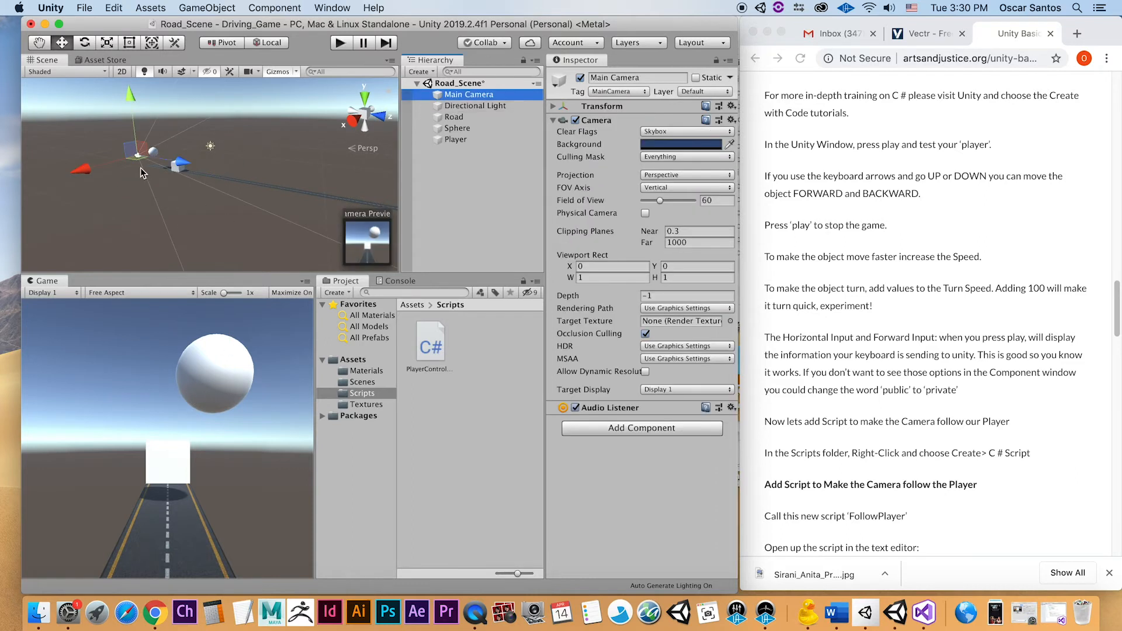
scroll(141, 172, "up", 5)
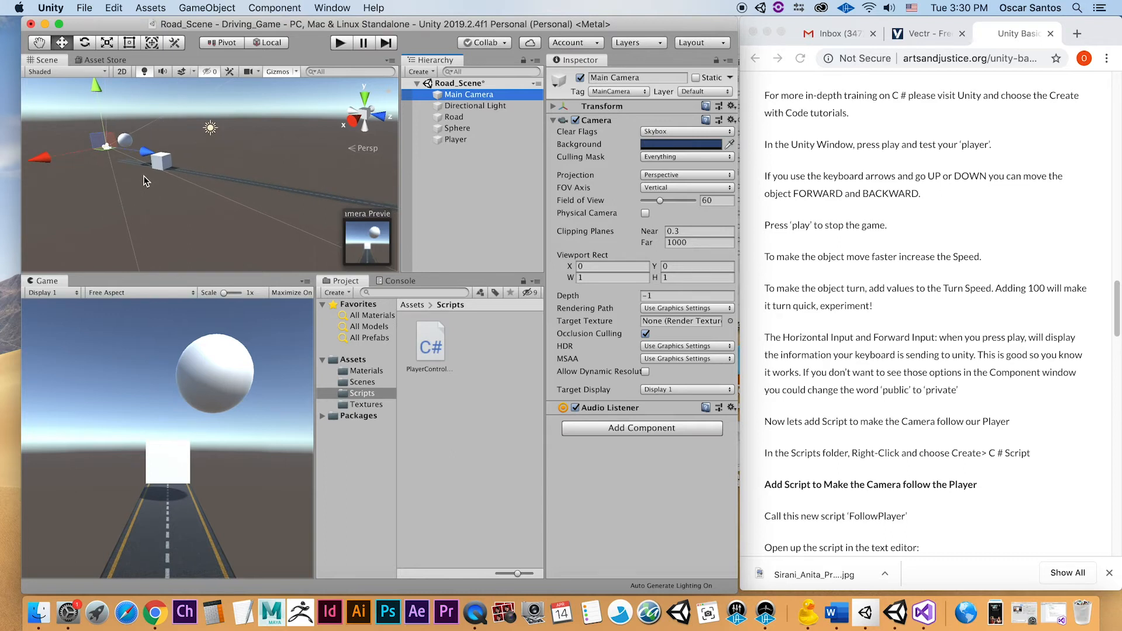
left_click_drag(117, 175, 156, 207, "alt")
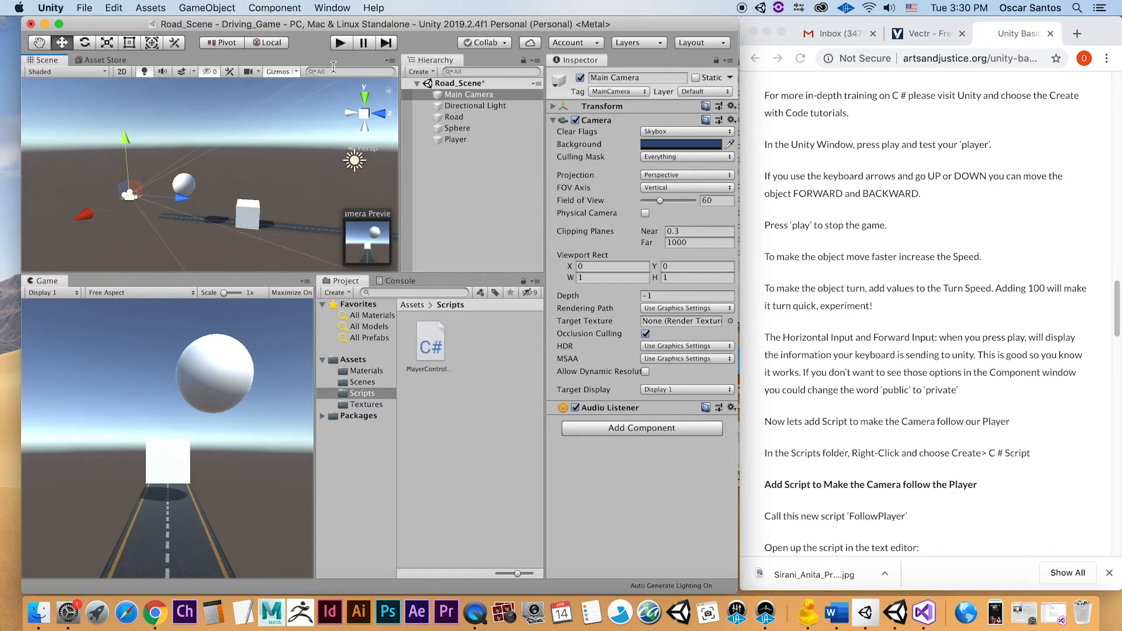
left_click(341, 43)
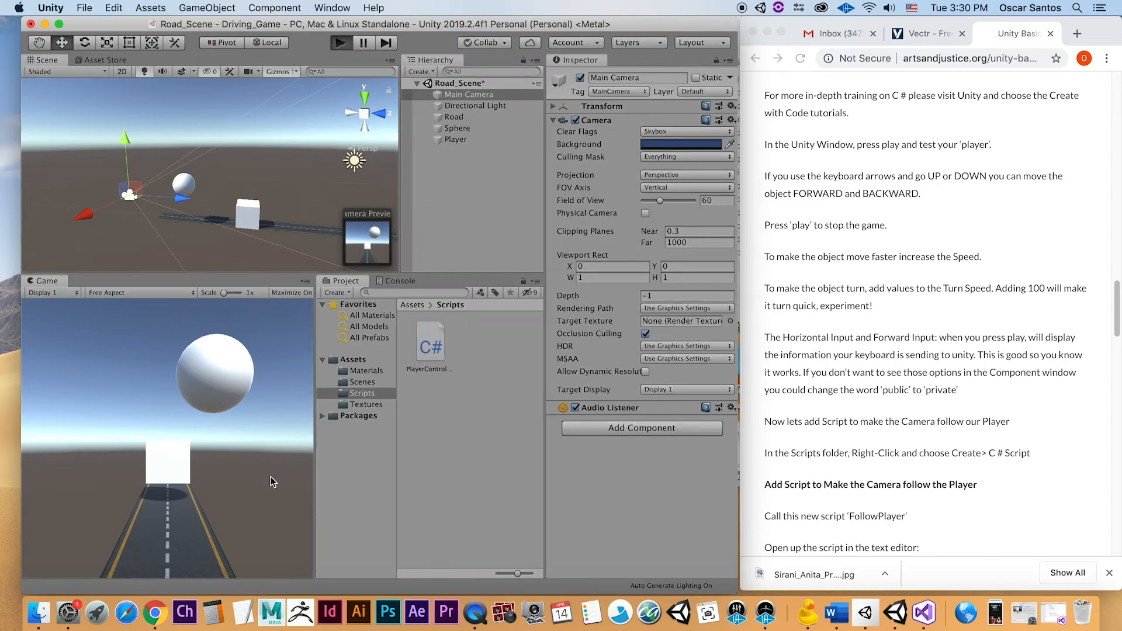
key("Up")
key("Down")
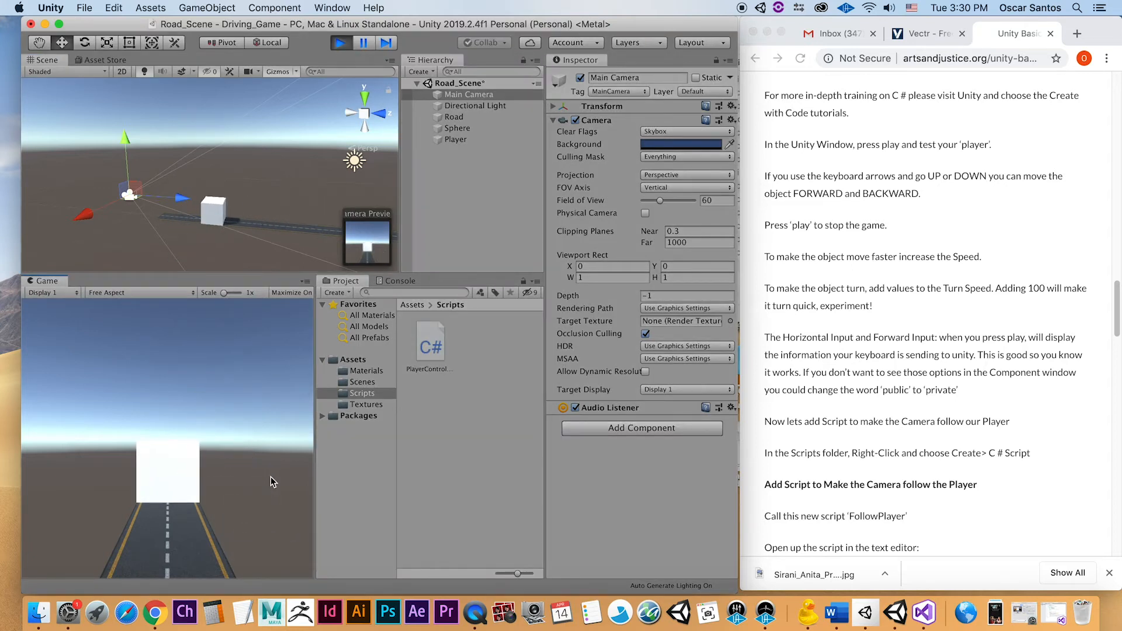
key("Up")
key("Down")
key("Up")
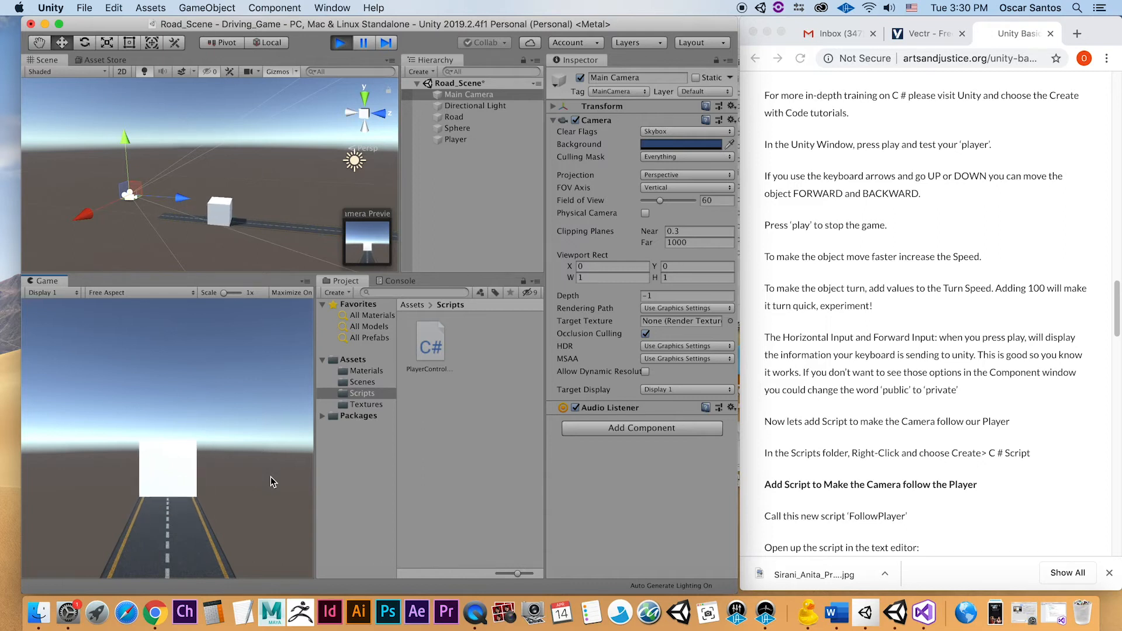
key("Down")
key("Up")
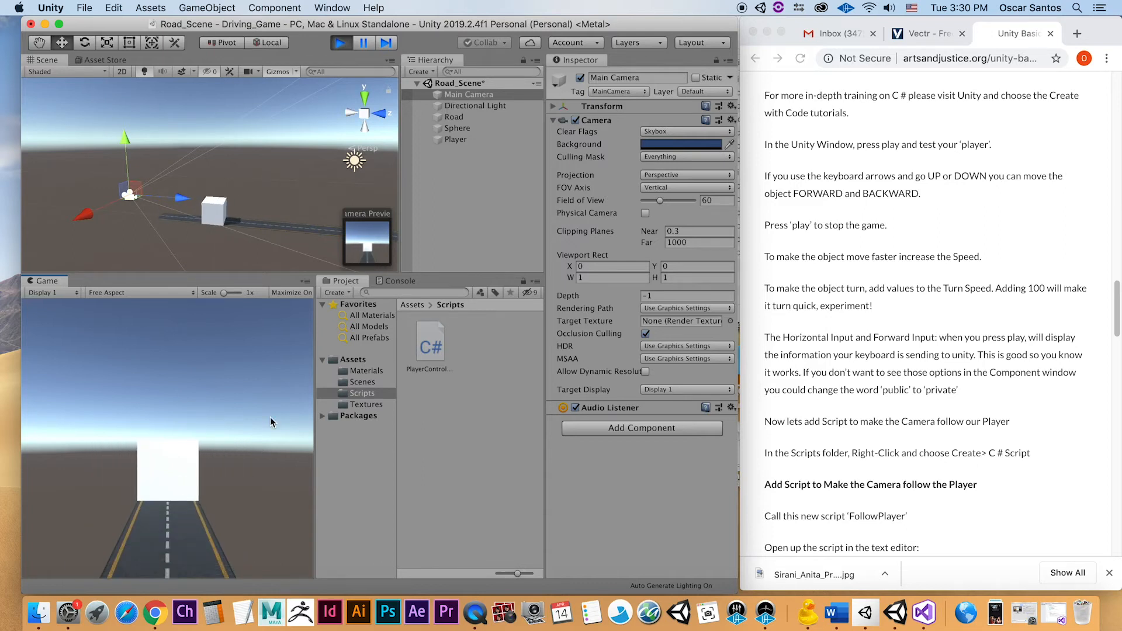
left_click(342, 43)
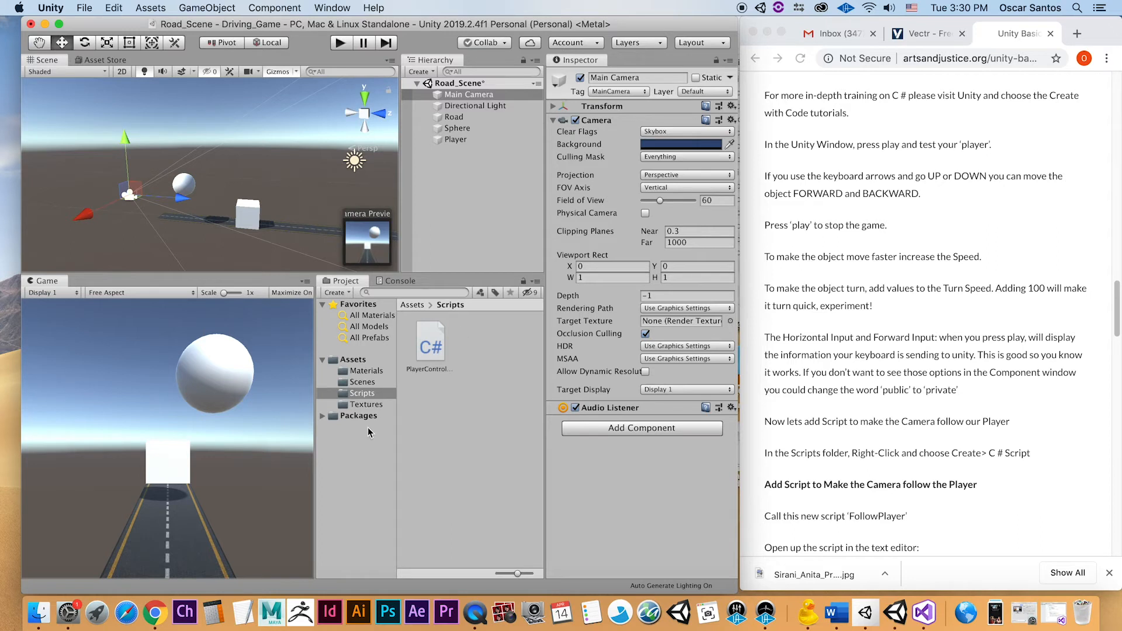
Create a C# script named FollowPlayer in the Scripts folder
left_click(376, 394)
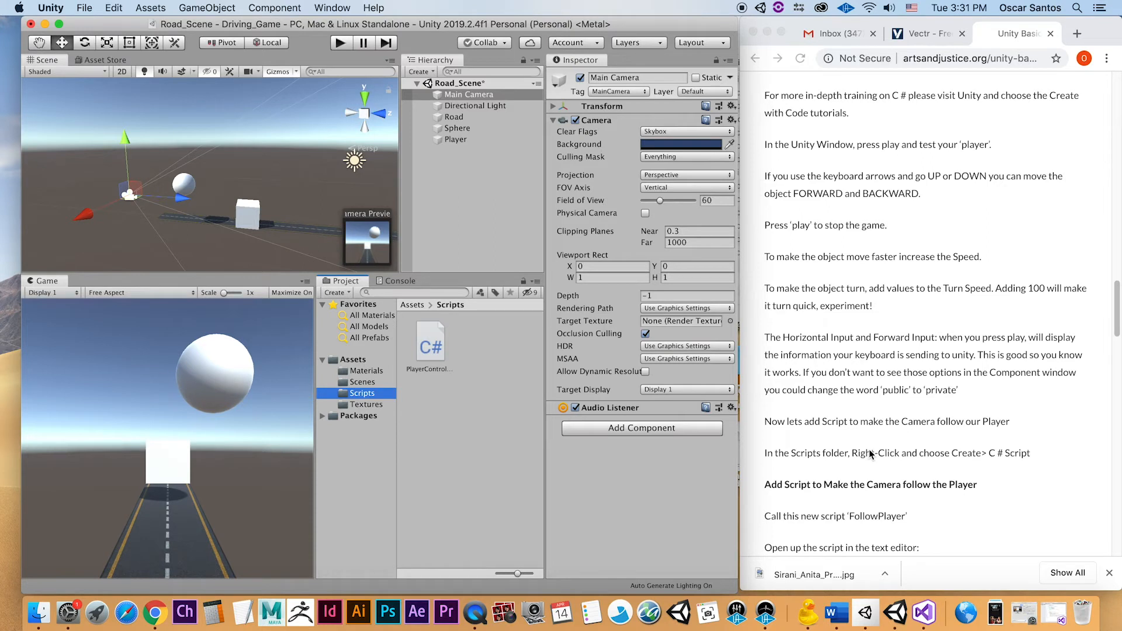
right_click(472, 356)
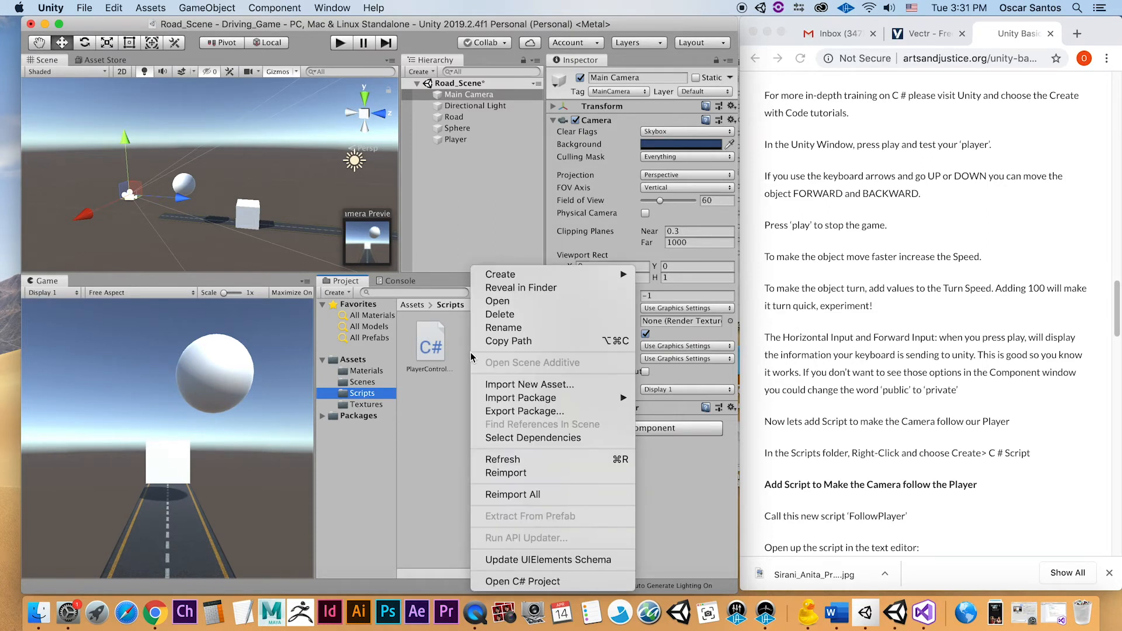
mouse_move(519, 280)
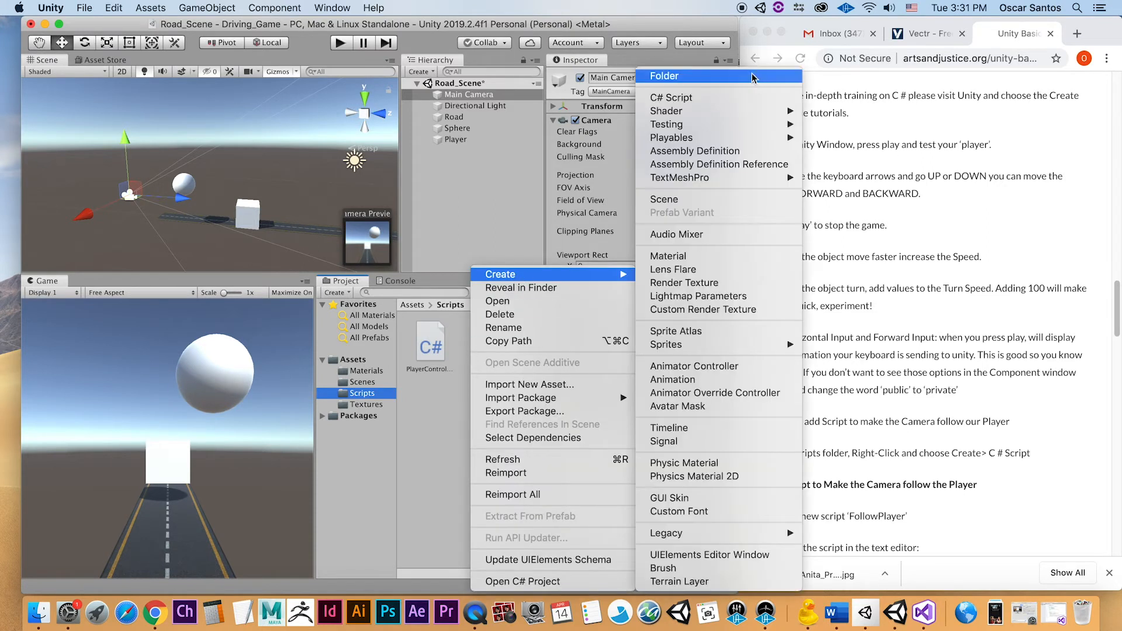
left_click(729, 104)
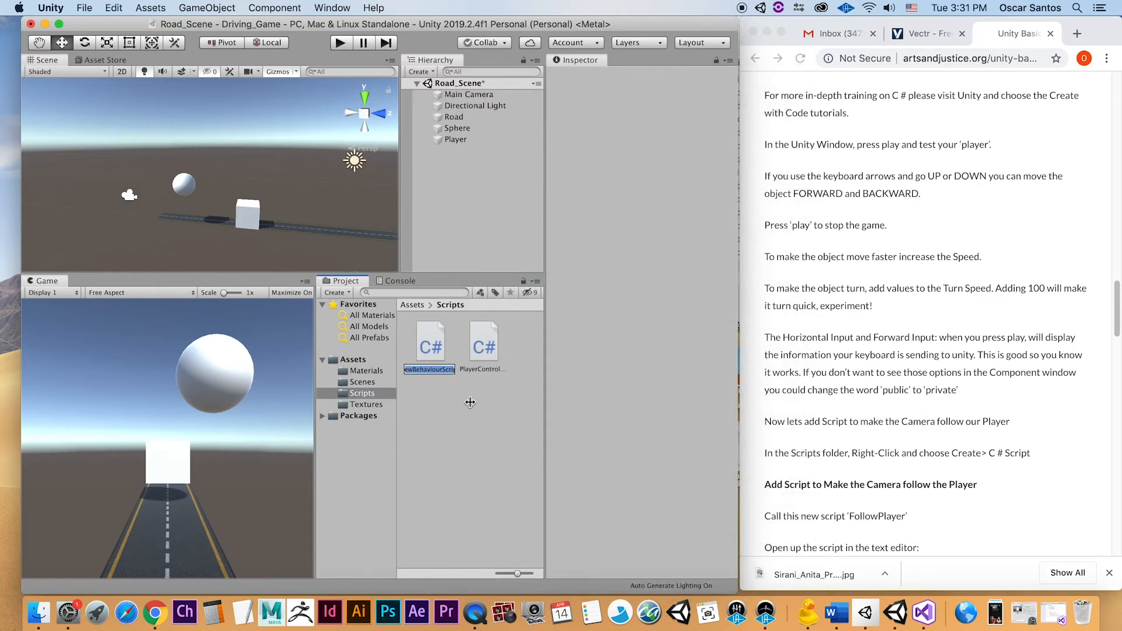
type("Fol")
type("lowPlayer")
key("Return")
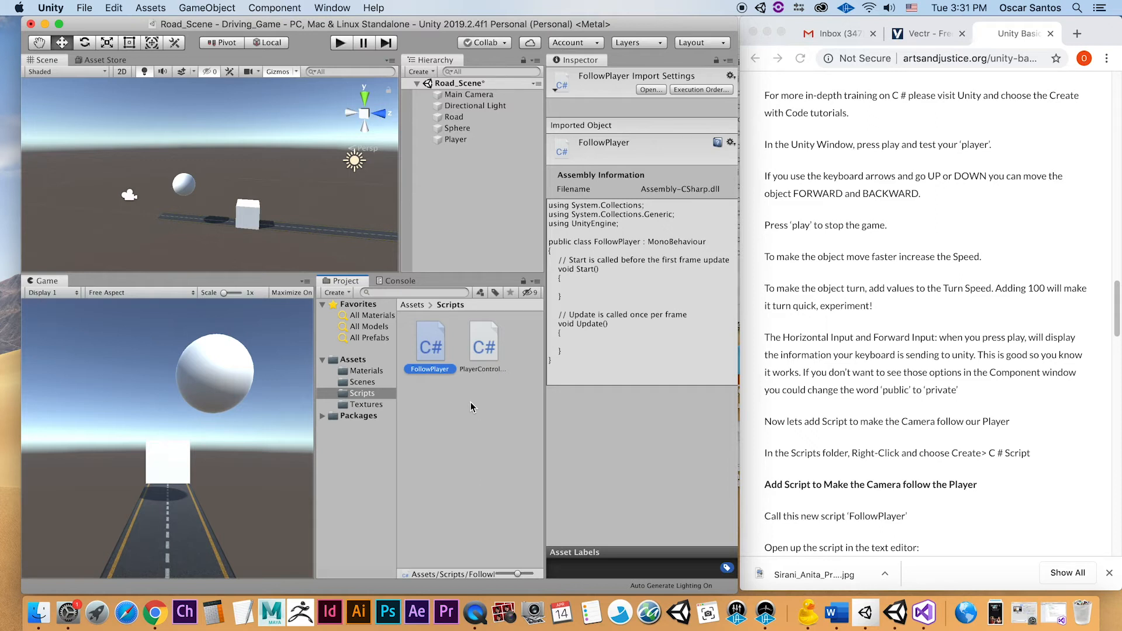
scroll(952, 425, "down", 5)
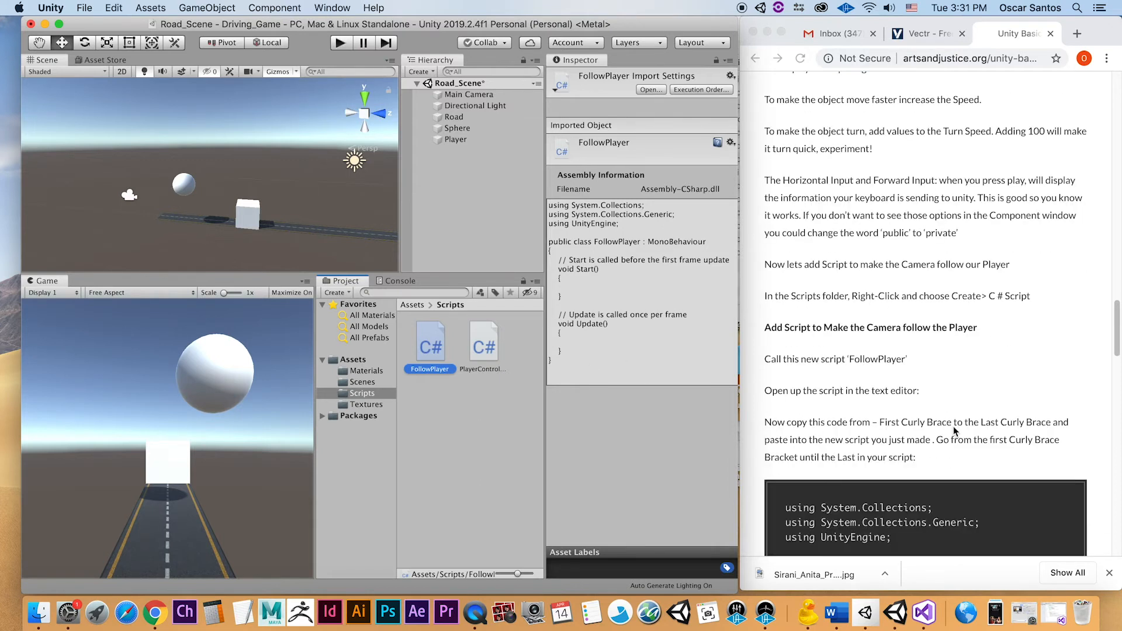
Open the FollowPlayer script in Visual Studio and copy the lesson's FollowPlayer code from the first curly brace to the last
scroll(954, 429, "down", 1)
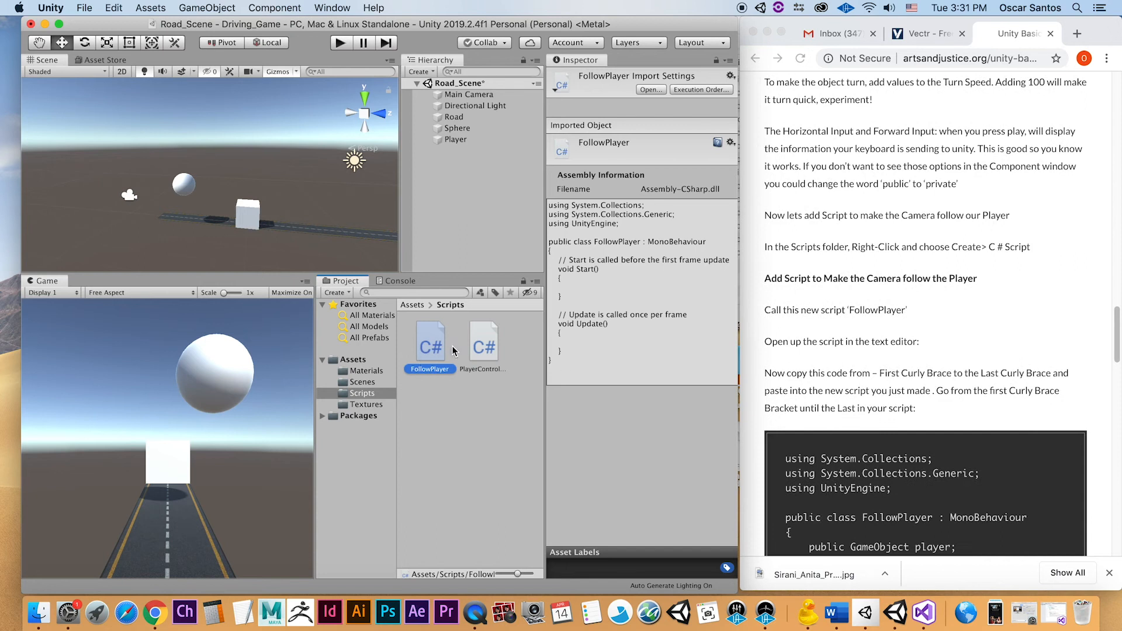
double_click(438, 355)
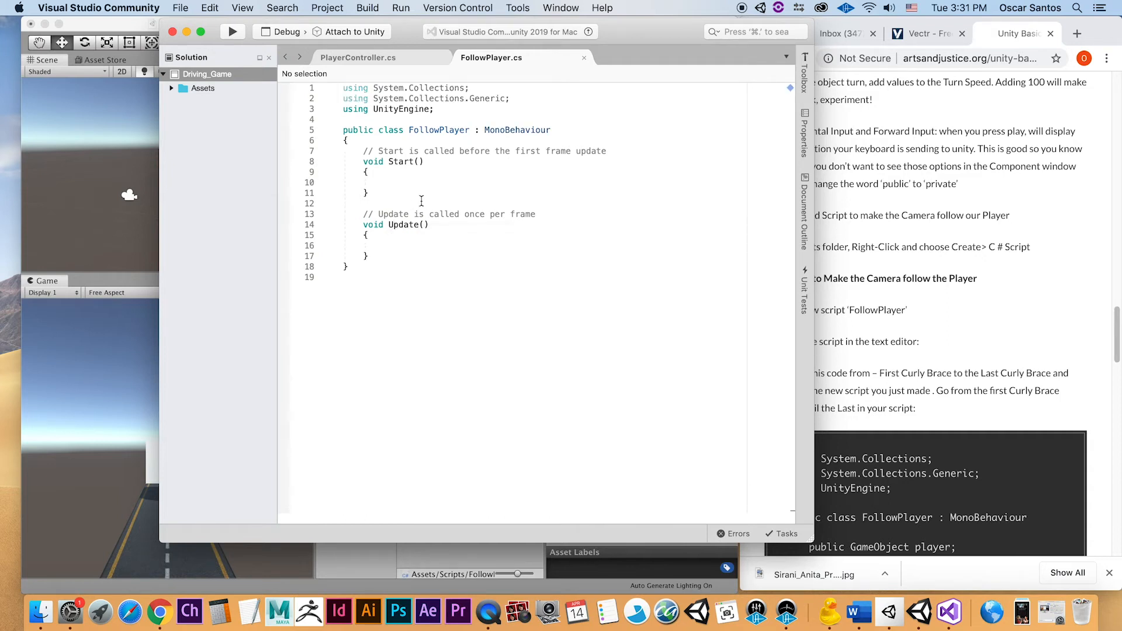
left_click(952, 325)
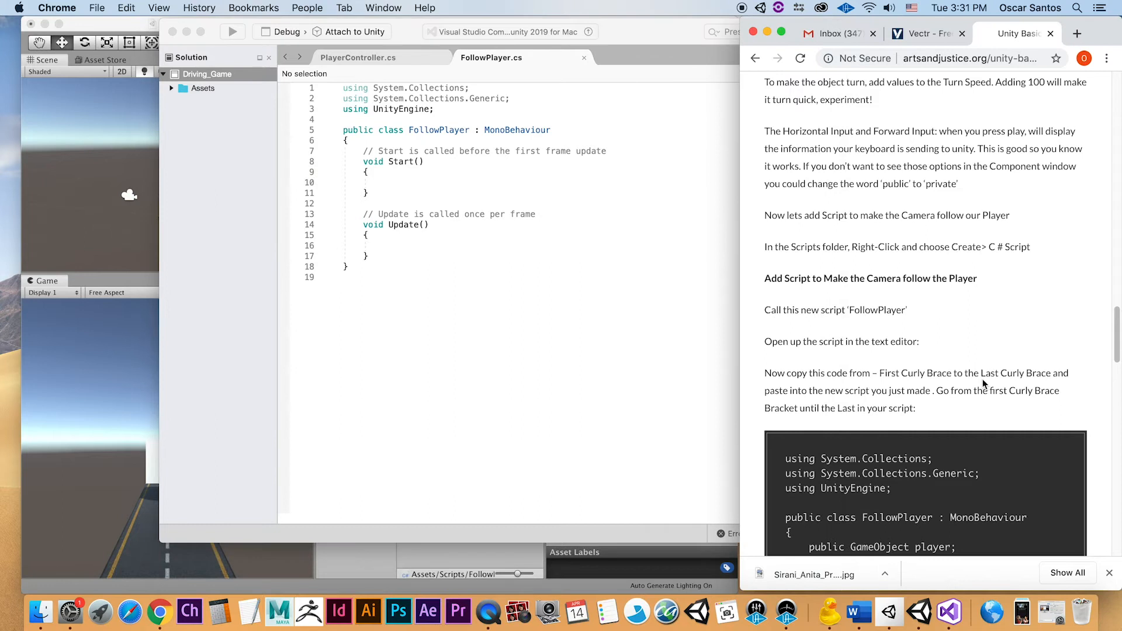
scroll(983, 379, "down", 5)
scroll(857, 313, "up", 3)
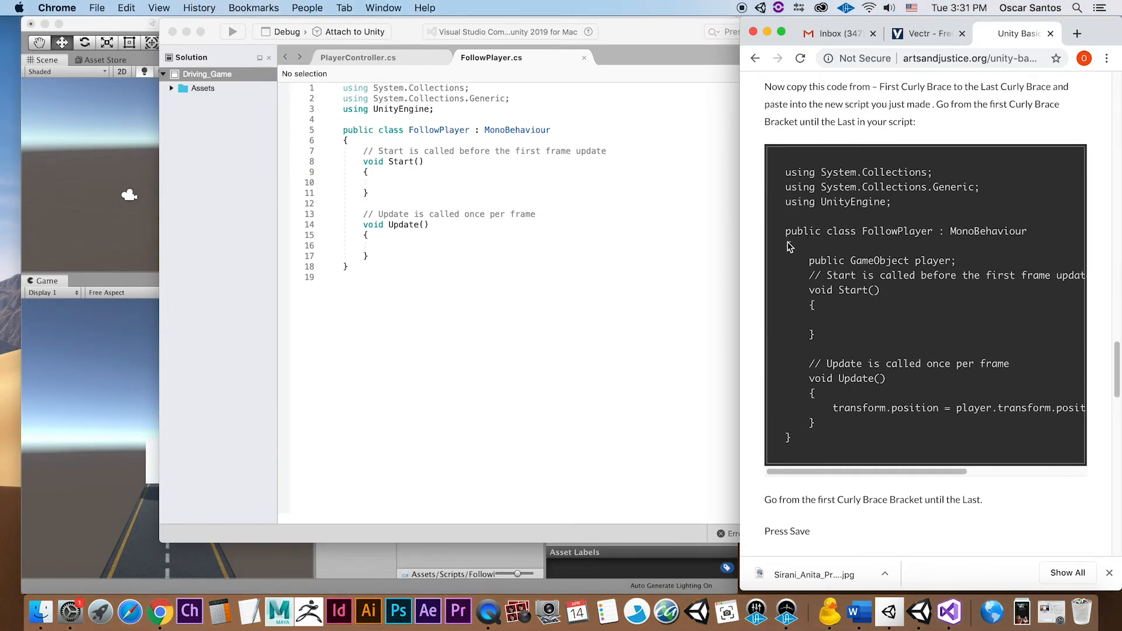
left_click_drag(785, 244, 818, 443)
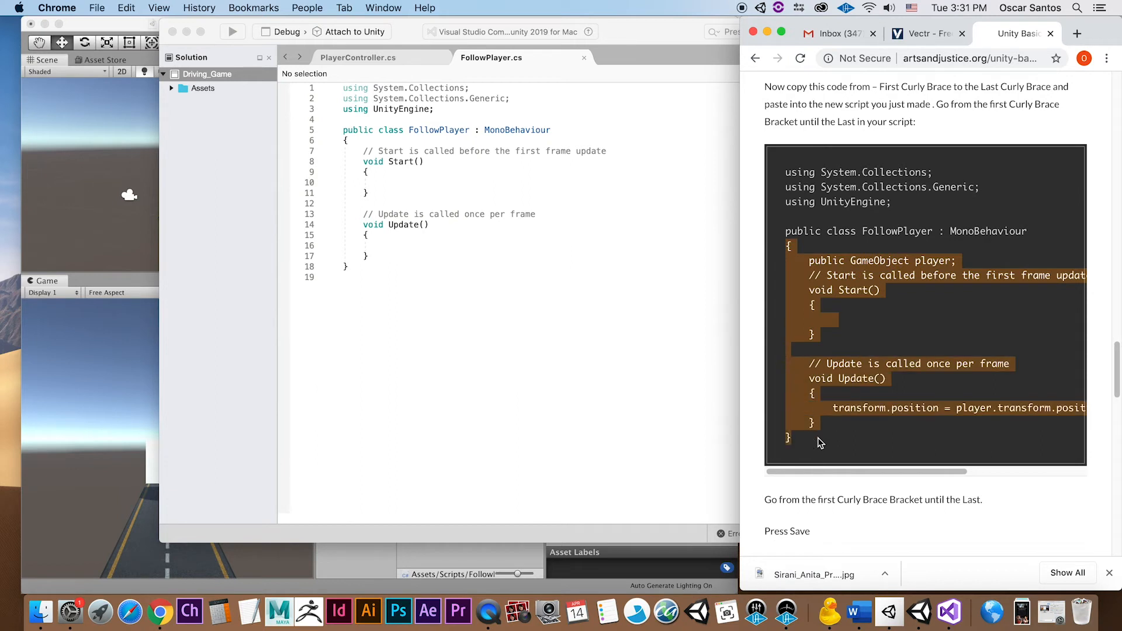
key("super+c")
Replace the FollowPlayer class body, from first to last curly brace, with the copied code, save the script, and return to Unity
left_click(409, 254)
left_click_drag(352, 267, 333, 139)
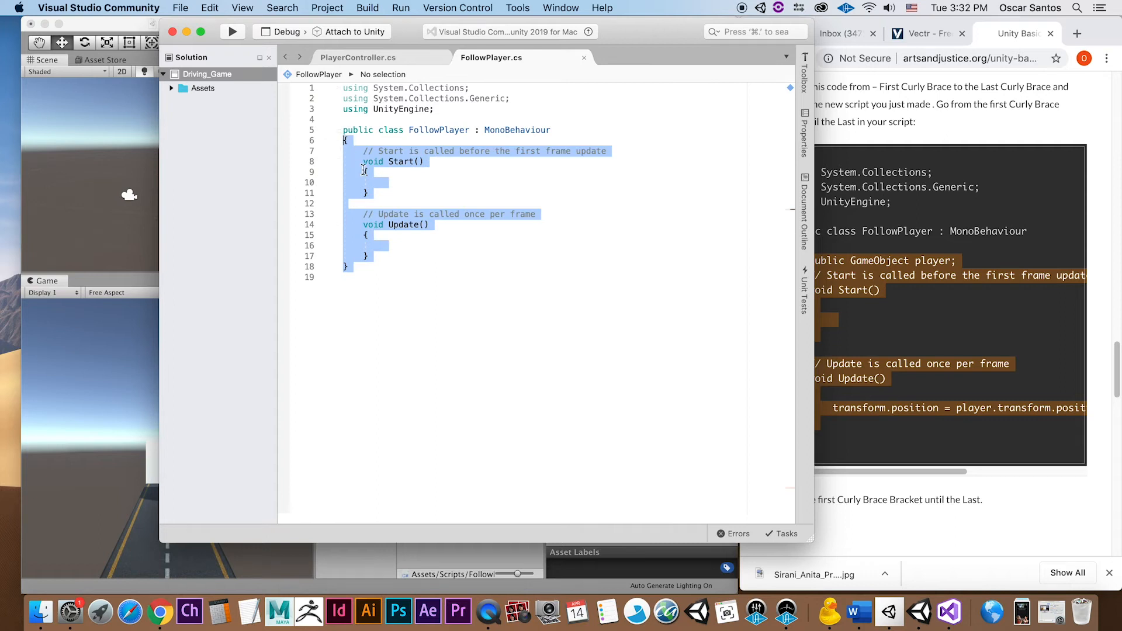
key("super+v")
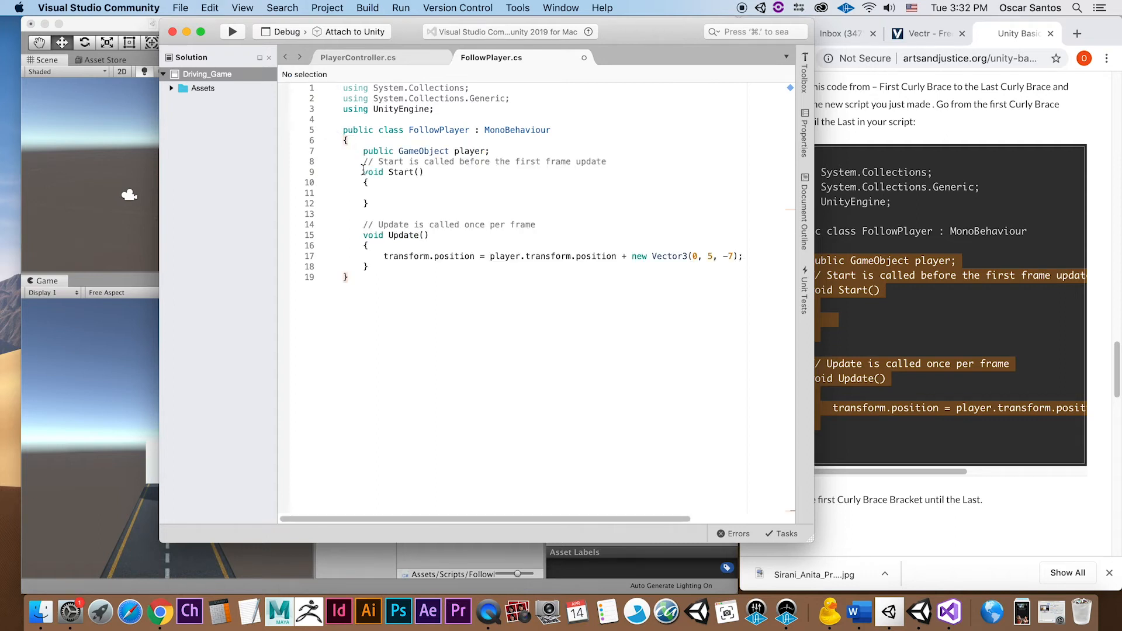
key("super+s")
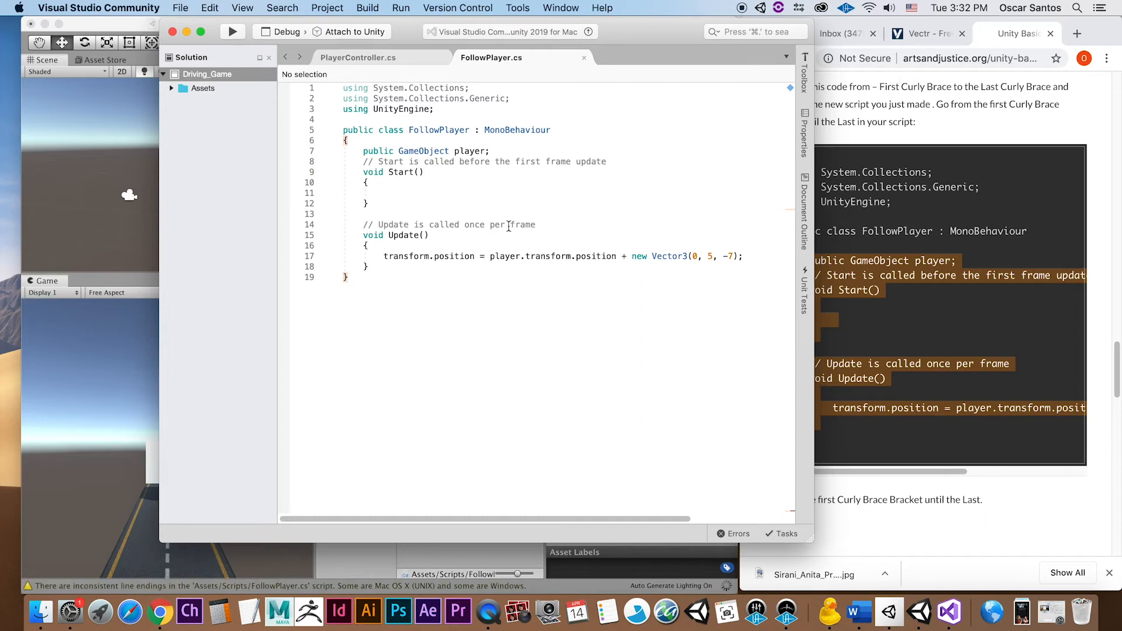
left_click(142, 276)
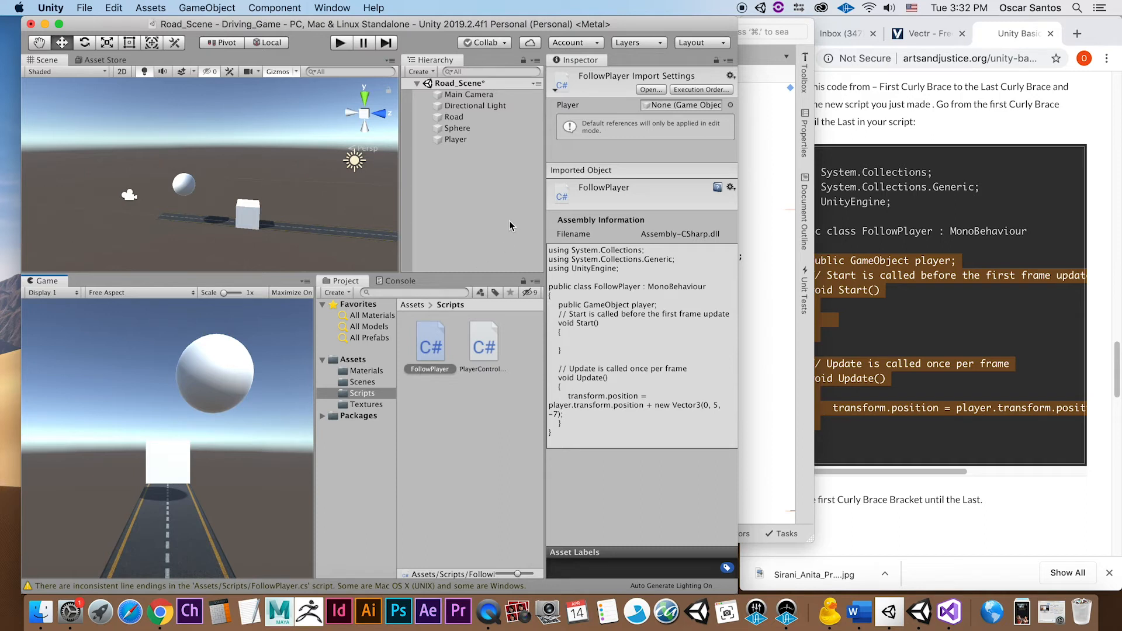
Attach the FollowPlayer script to the Main Camera and assign the Player object to the script's Player field
left_click_drag(435, 348, 458, 97)
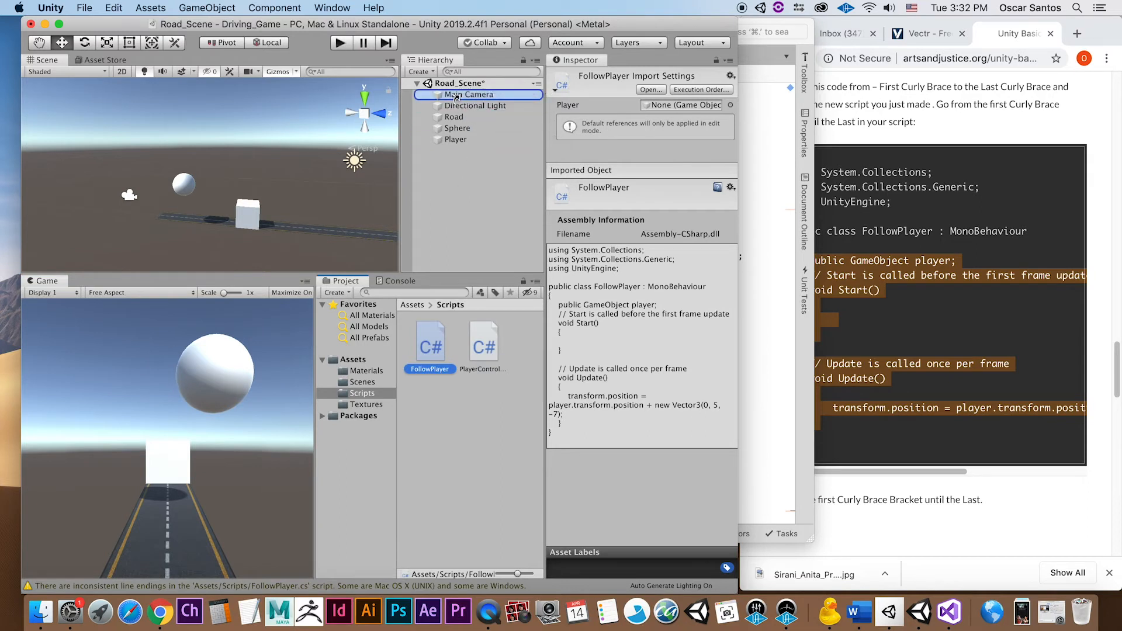
left_click(480, 97)
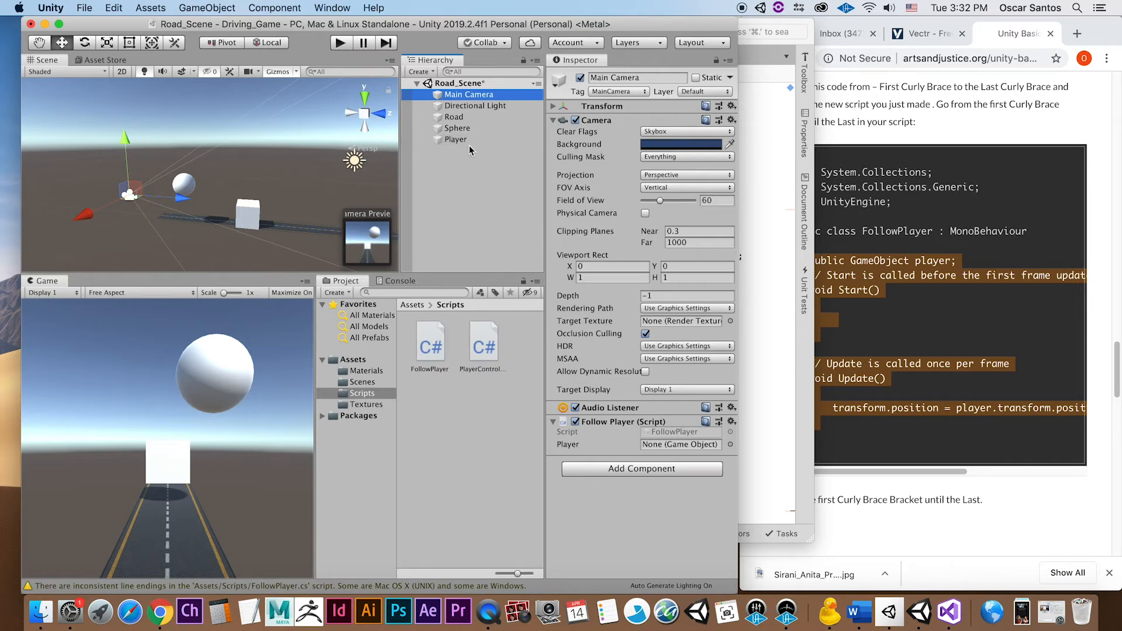
left_click_drag(437, 139, 653, 454)
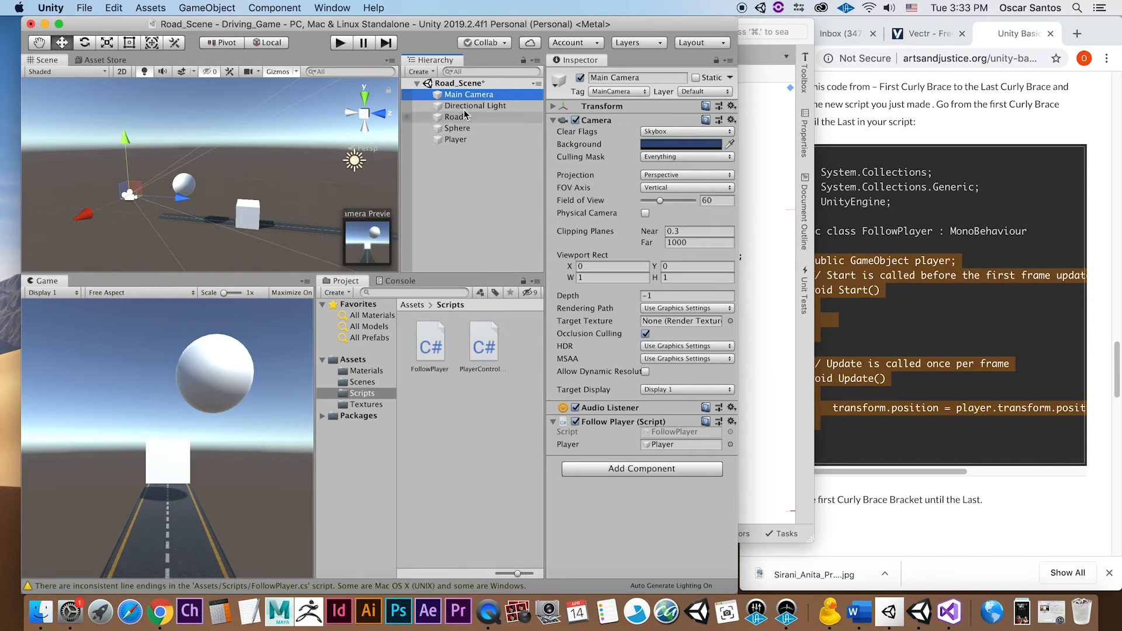
Play-test the scene twice to check how the Main Camera follows the Player, stopping the game after each run
left_click(340, 43)
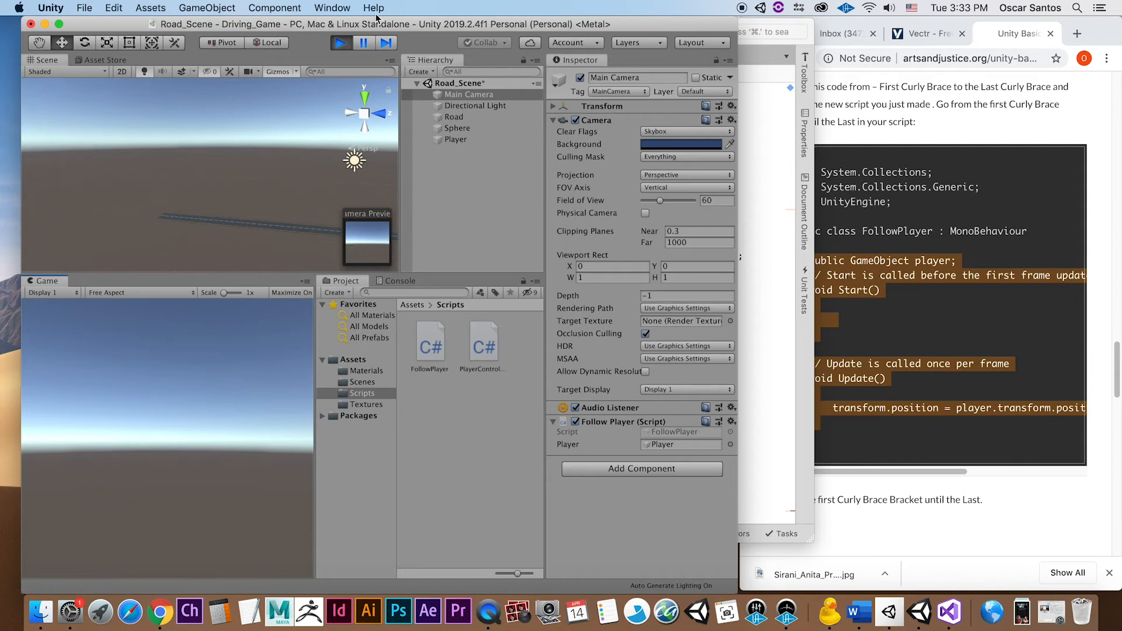
left_click(339, 43)
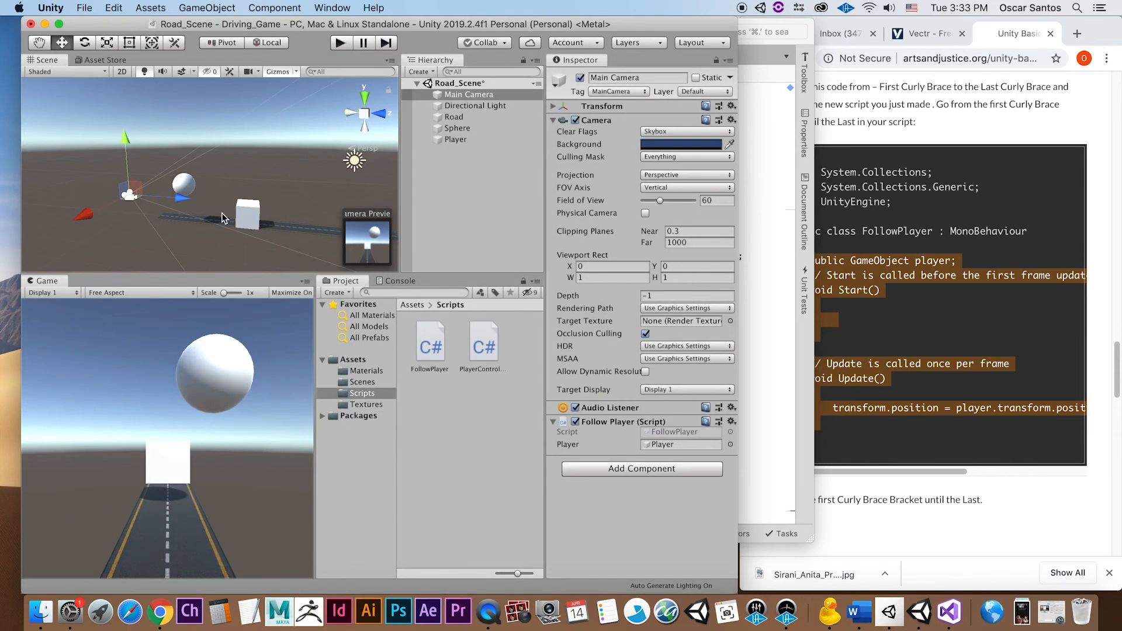
left_click(341, 44)
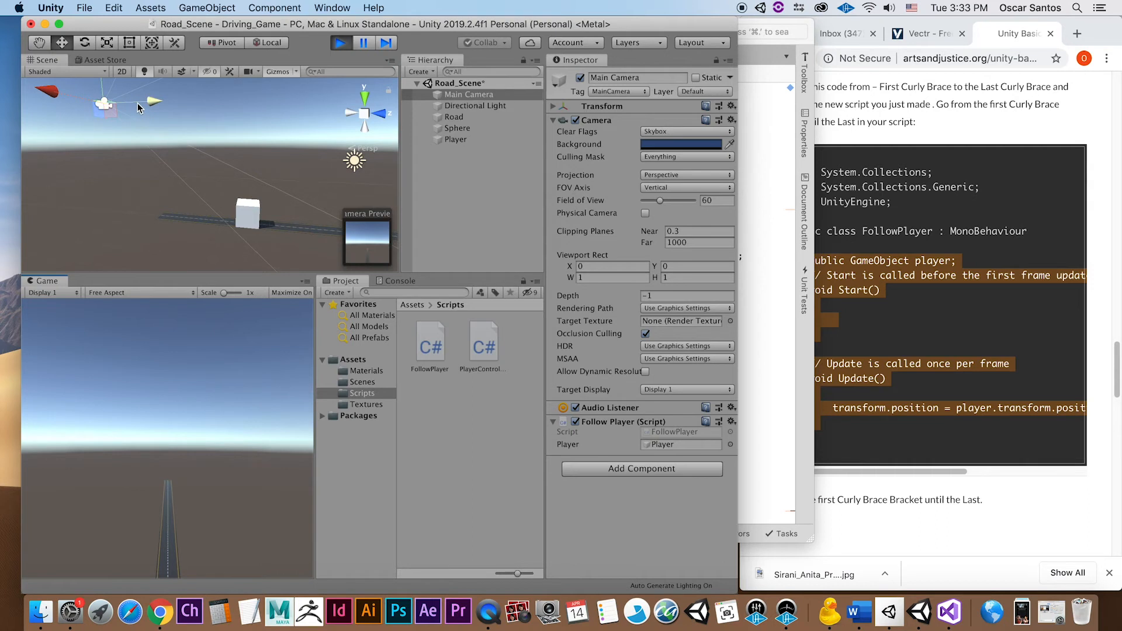
left_click(340, 45)
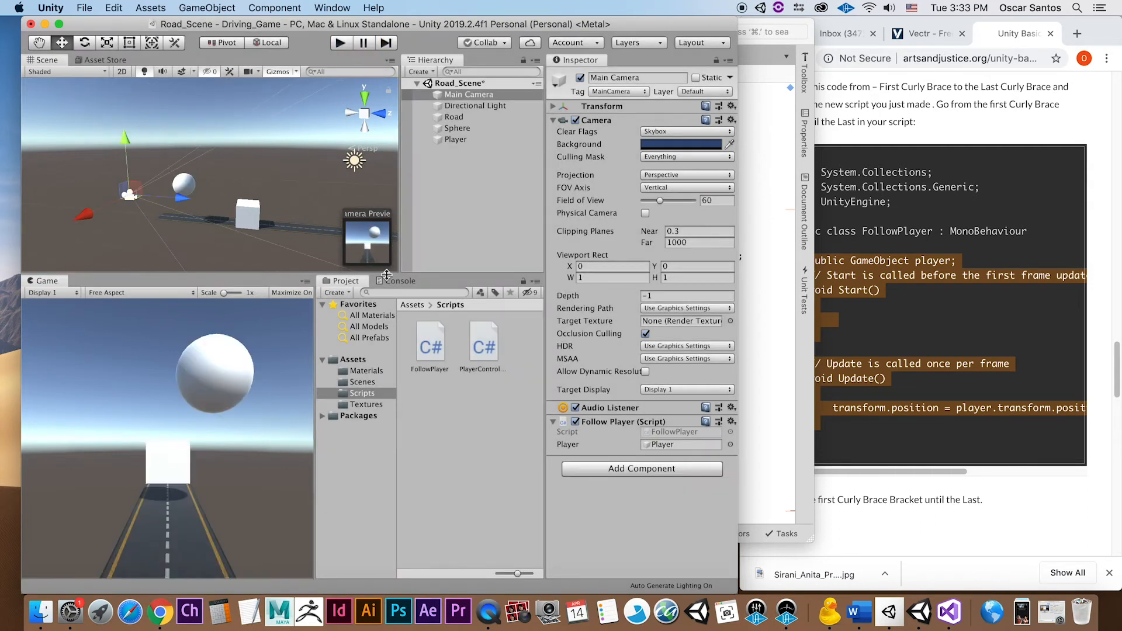
Read the lesson's camera-position notes and examine the transform.position line in the FollowPlayer script, including player.transform.position and the Vector3 offset
left_click(994, 488)
scroll(990, 484, "down", 1)
scroll(990, 484, "down", 10)
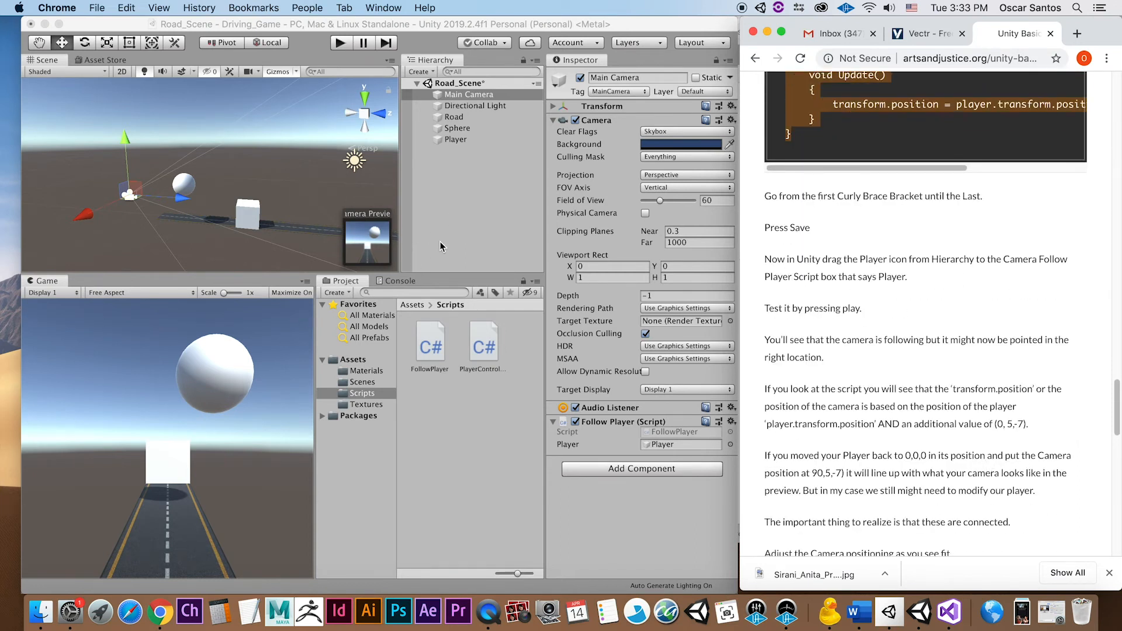
left_click(402, 378)
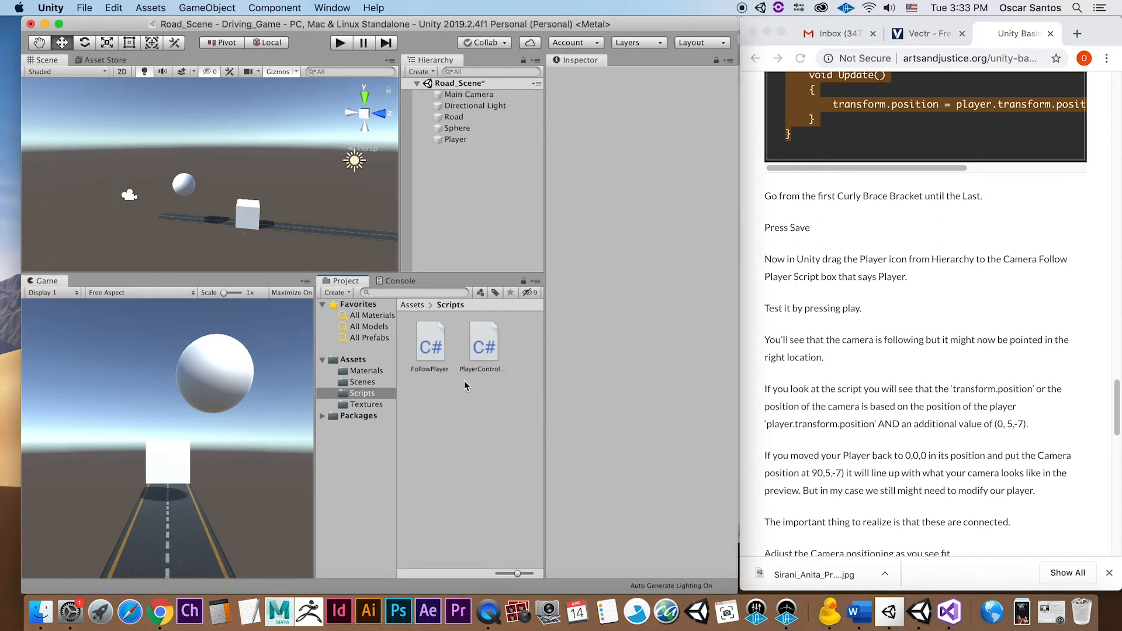
double_click(433, 347)
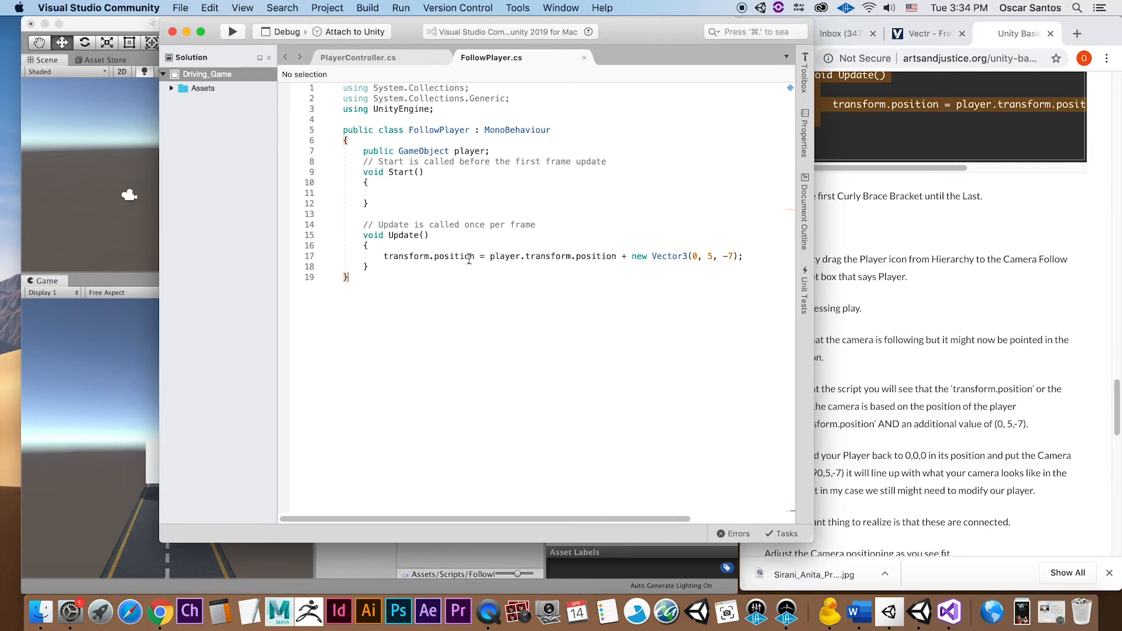
left_click_drag(475, 256, 386, 259)
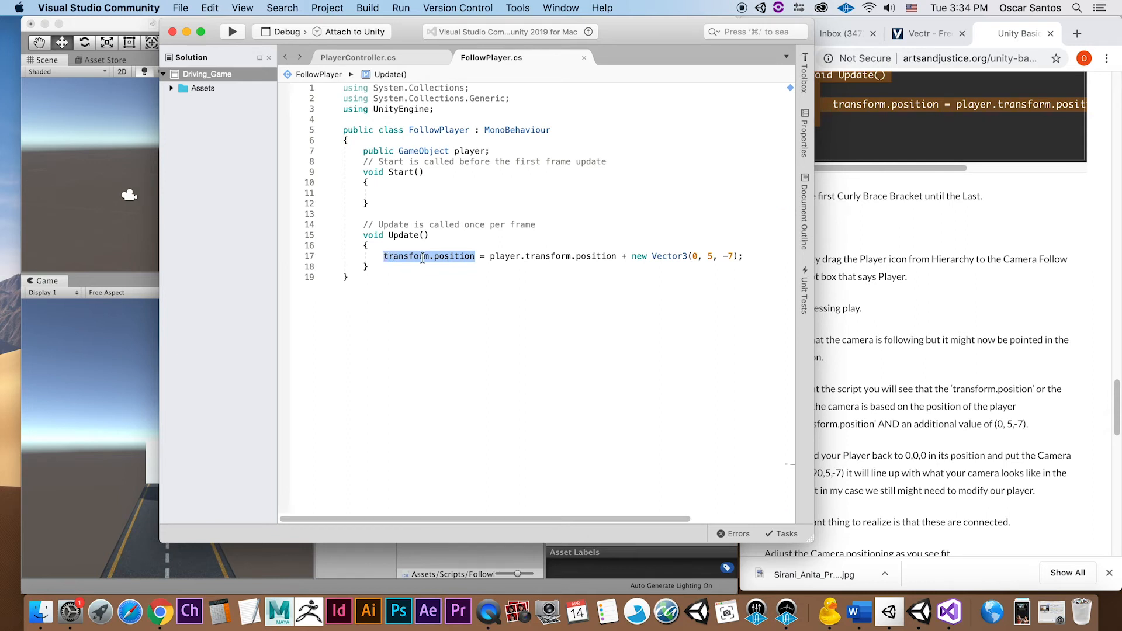
left_click(496, 250)
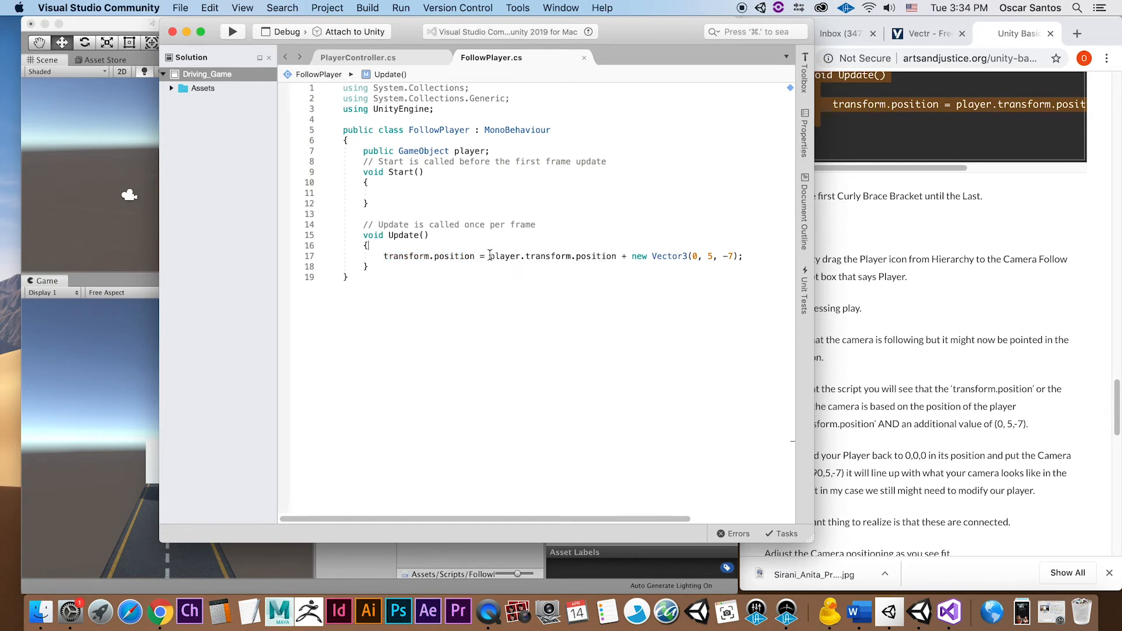
left_click_drag(489, 255, 617, 255)
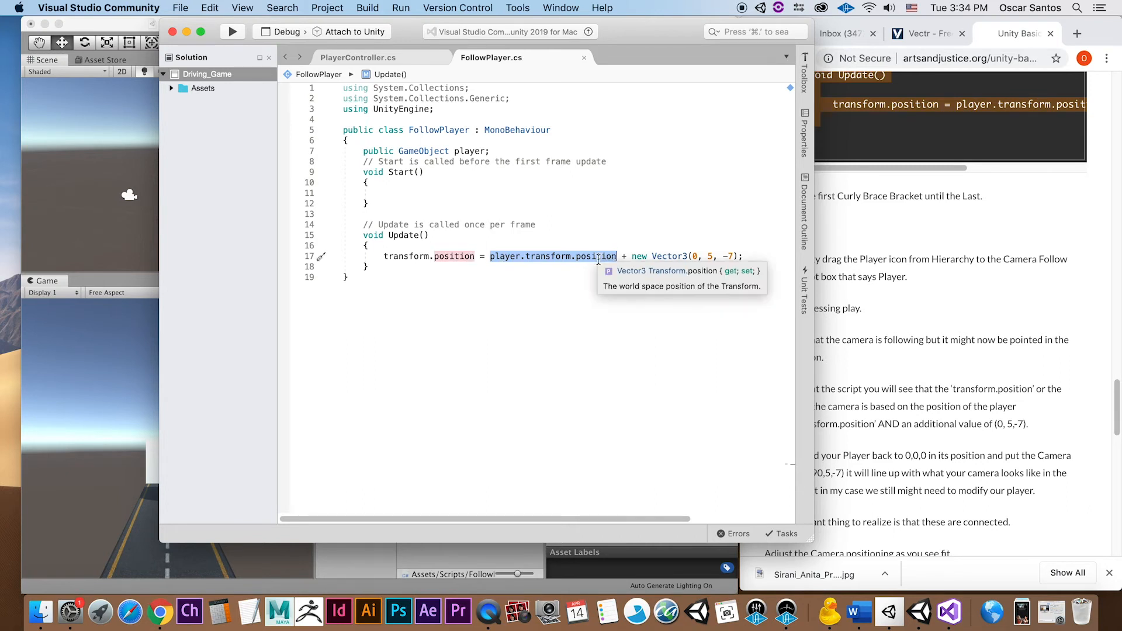
left_click(632, 255)
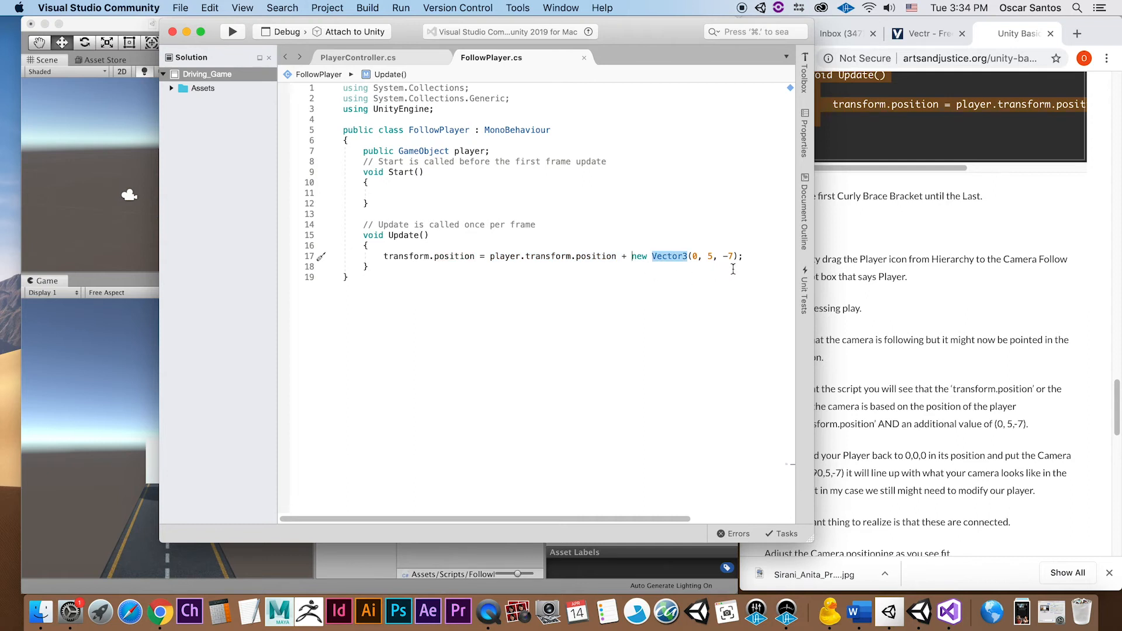
left_click_drag(742, 258, 651, 257)
left_click(556, 276)
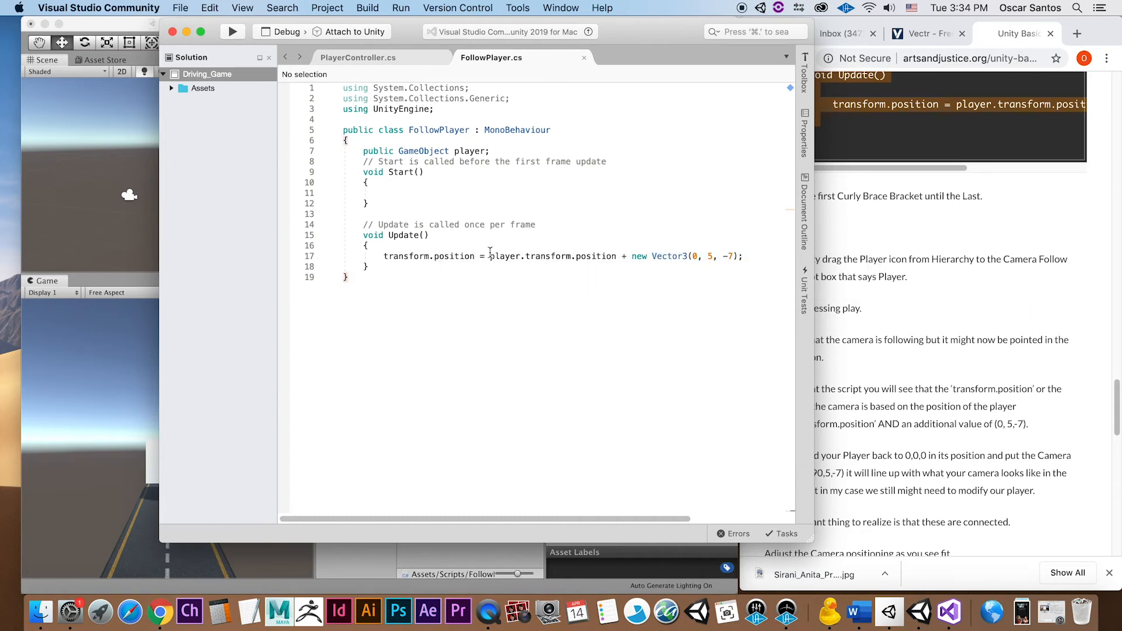
left_click_drag(490, 256, 616, 256)
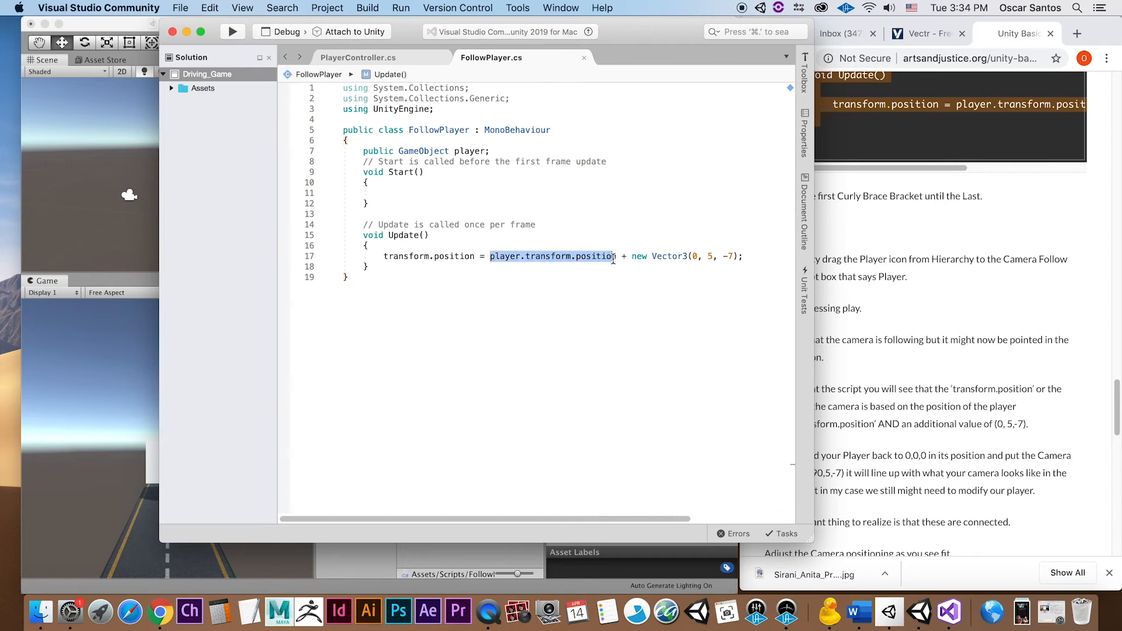
left_click(692, 257)
left_click_drag(689, 255, 734, 256)
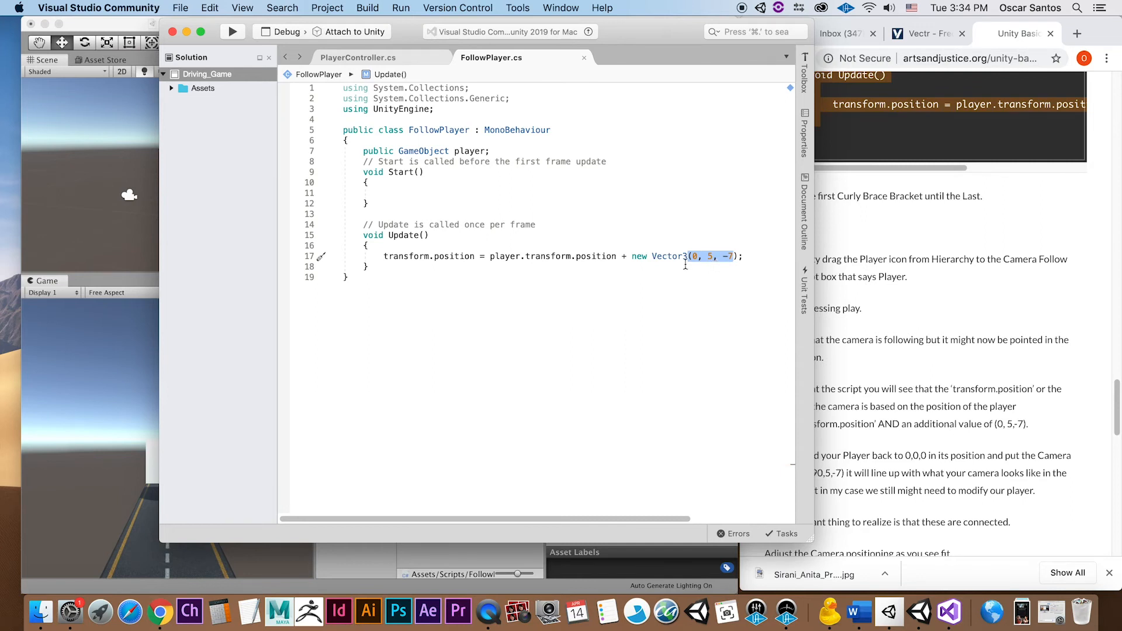
left_click_drag(491, 257, 617, 258)
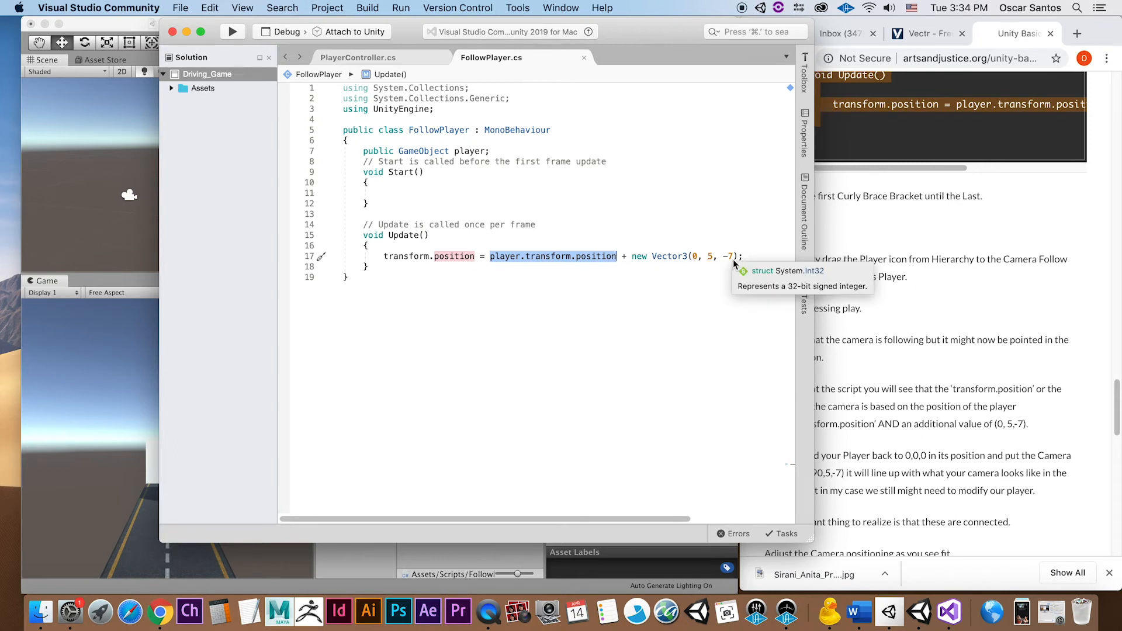
Back in Unity, inspect the Player's Transform position, play-test the scene with the Player selected, and stop the game
left_click(144, 272)
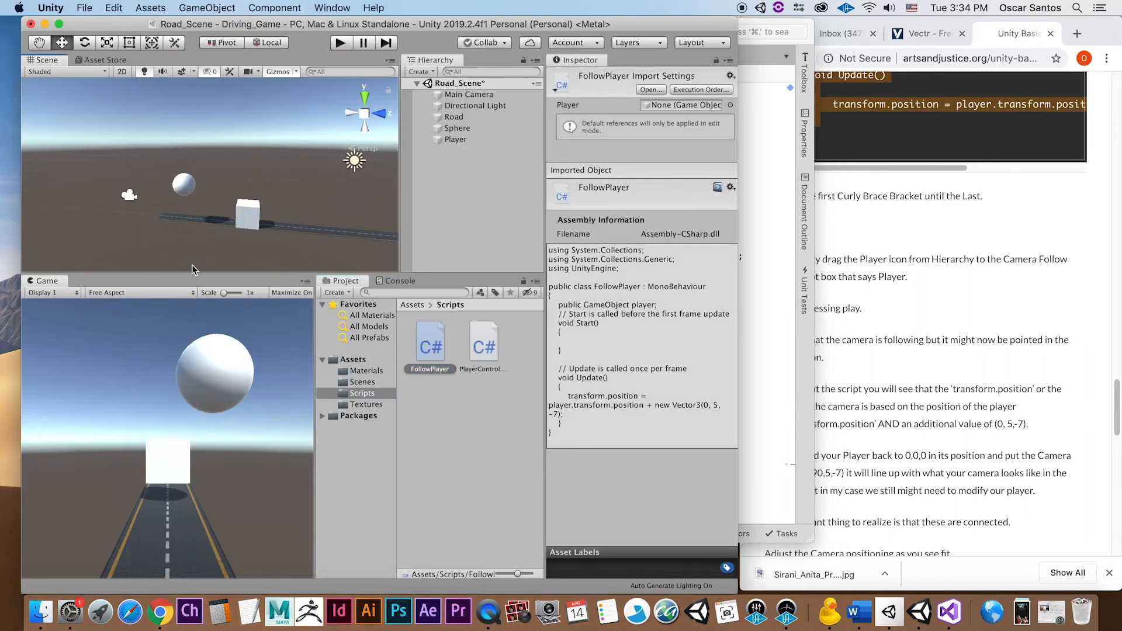
left_click(465, 141)
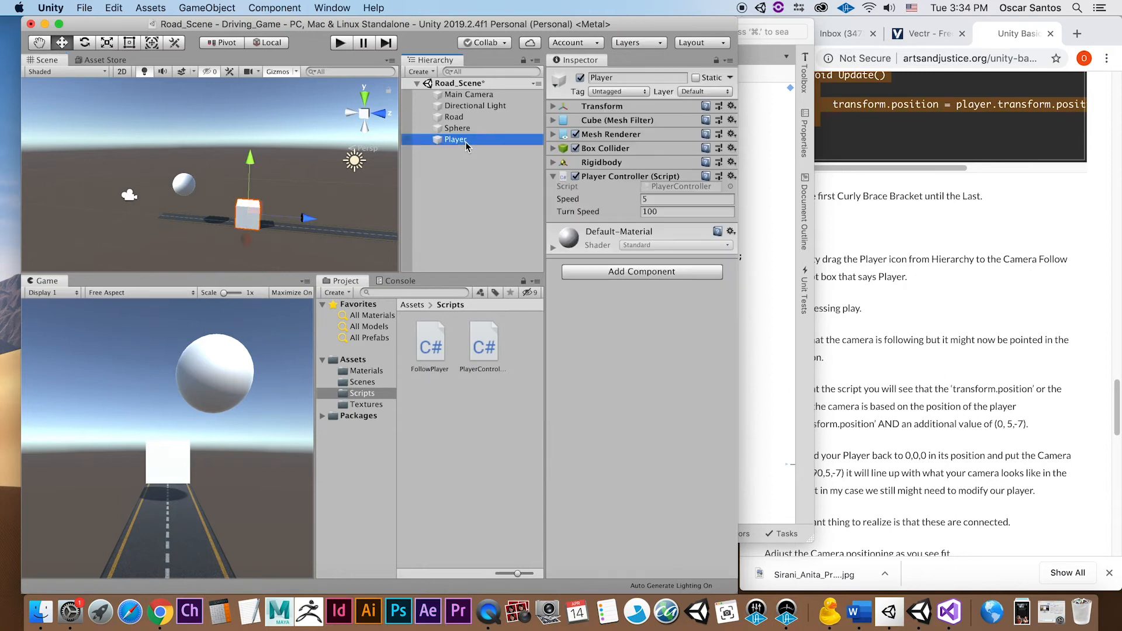
left_click(552, 108)
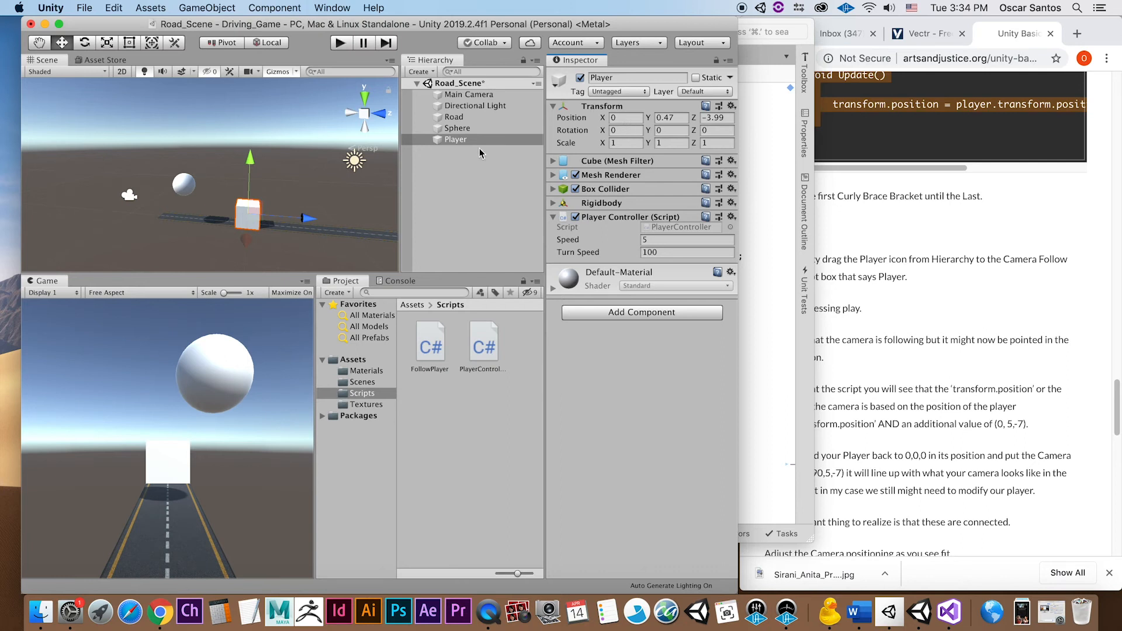
left_click(341, 43)
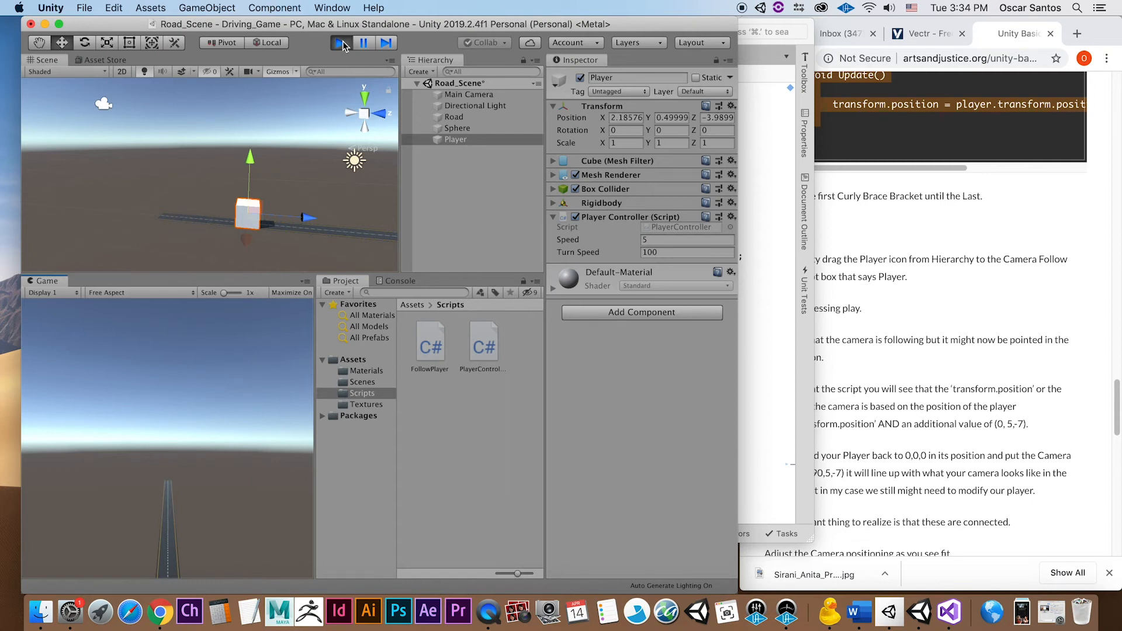
left_click(341, 43)
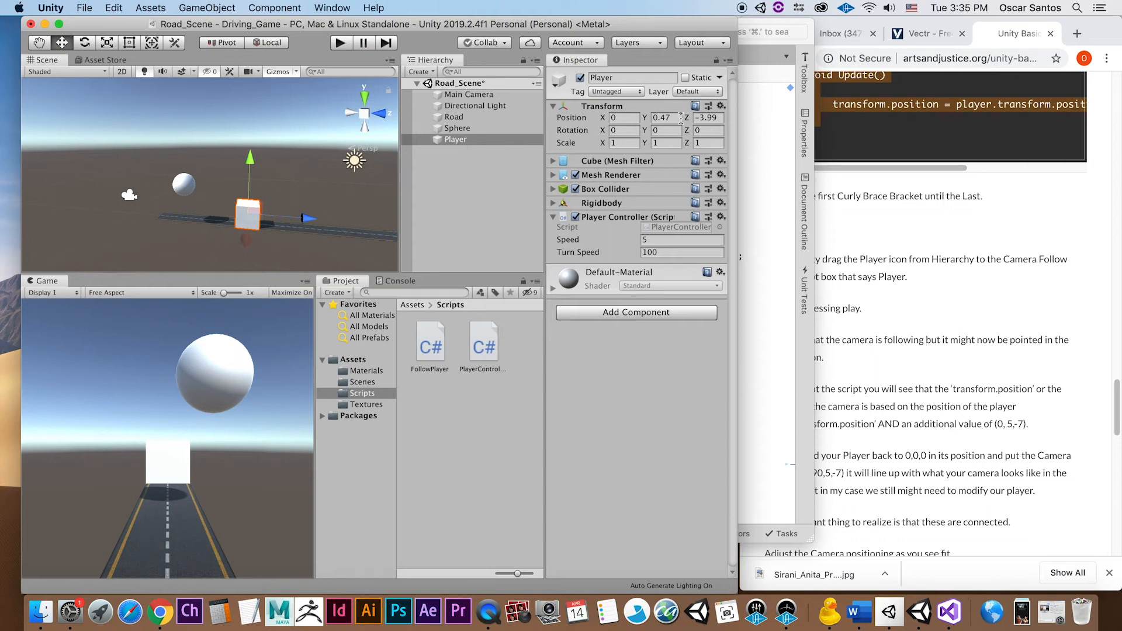
Set the Player's Y and Z position to 0 and collapse its Transform component
left_click(663, 118)
type("0")
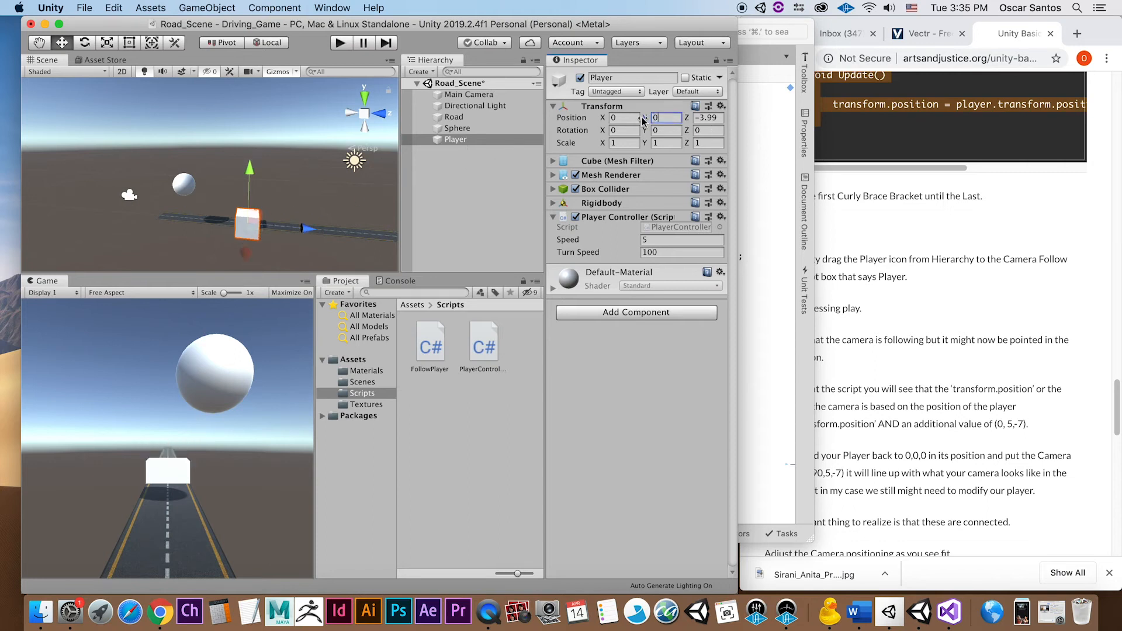
left_click(696, 119)
type("0")
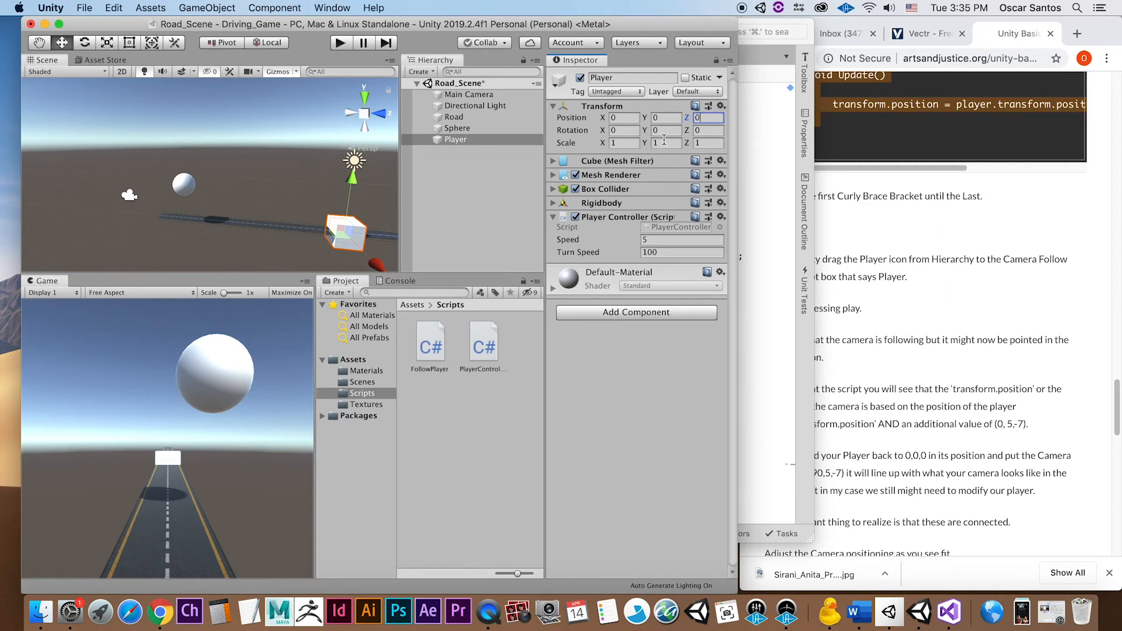
left_click(670, 110)
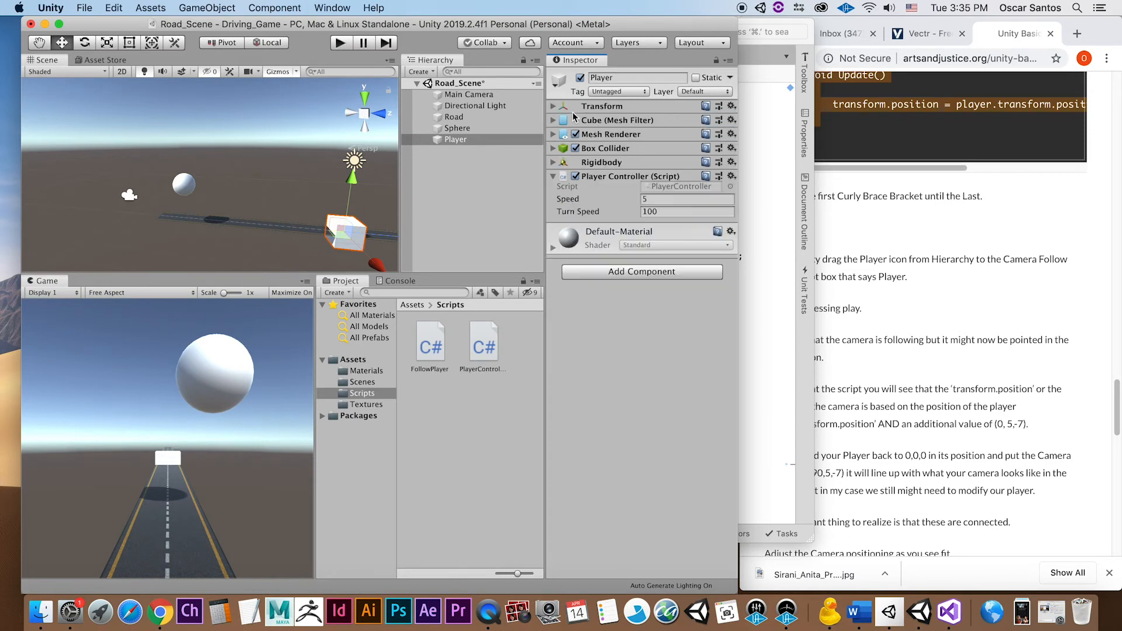
Check the Player's Transform position values before and during a play-test of the scene, and stop the game
left_click(550, 106)
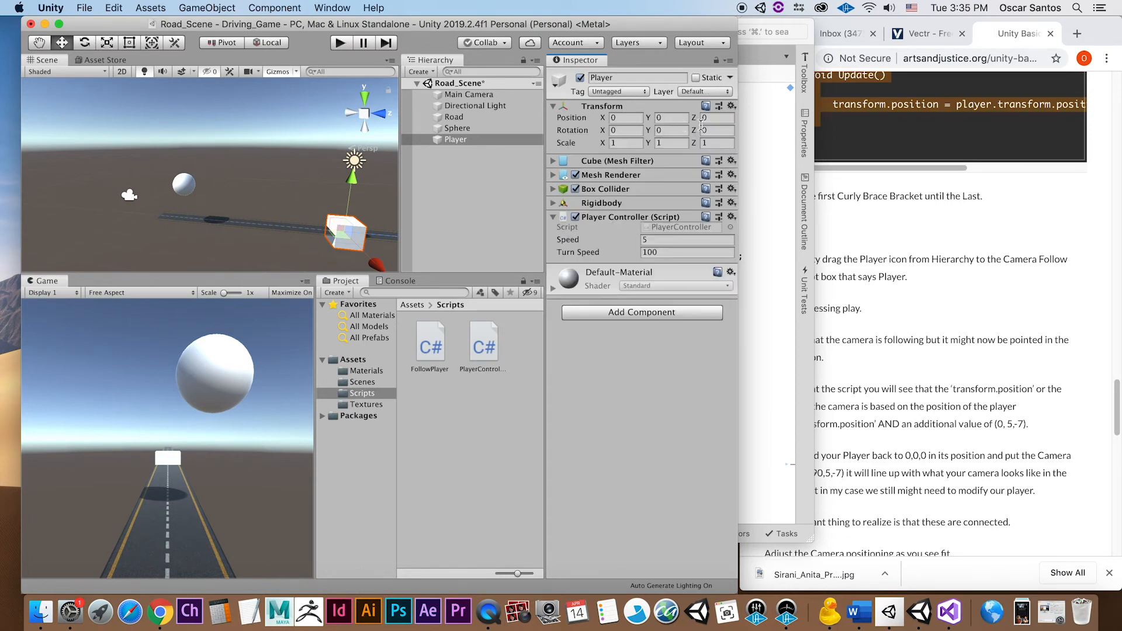
left_click(340, 44)
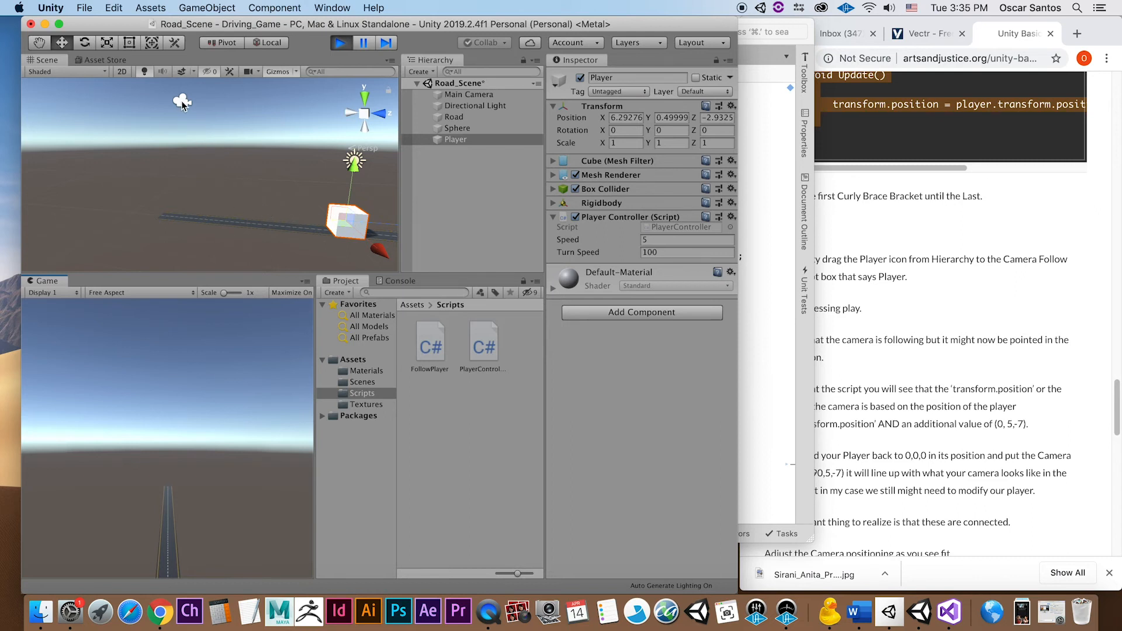
left_click(338, 46)
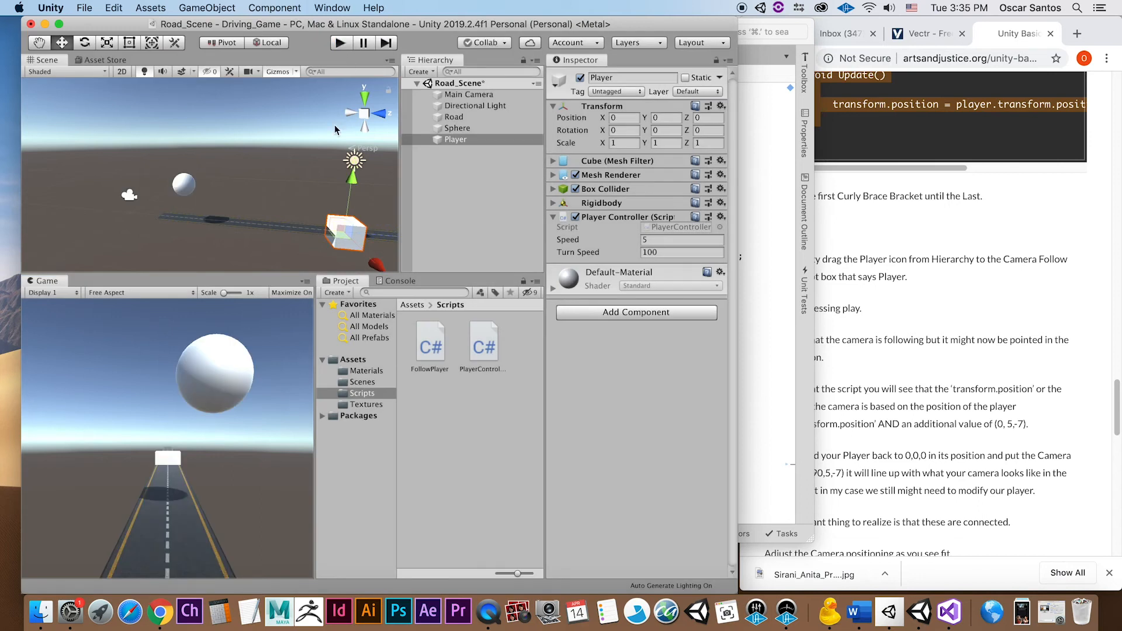
Read the rest of the lesson's camera-positioning notes, and examine the Vector3 offset in the Main Camera's FollowPlayer script
left_click(1016, 441)
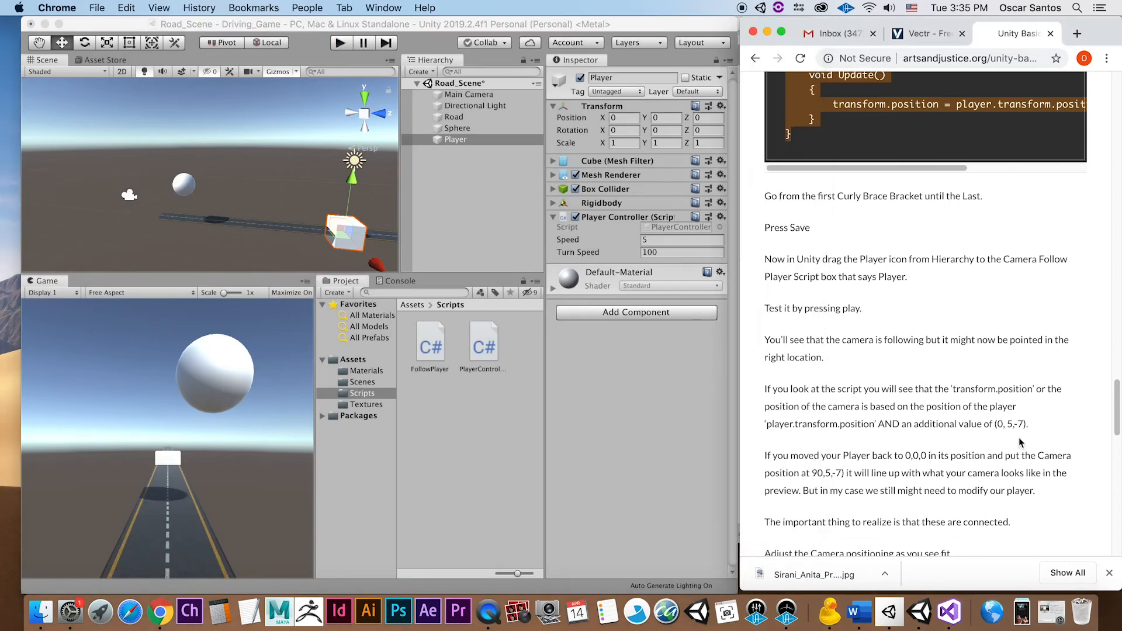
scroll(1014, 439, "down", 2)
scroll(1012, 440, "down", 1)
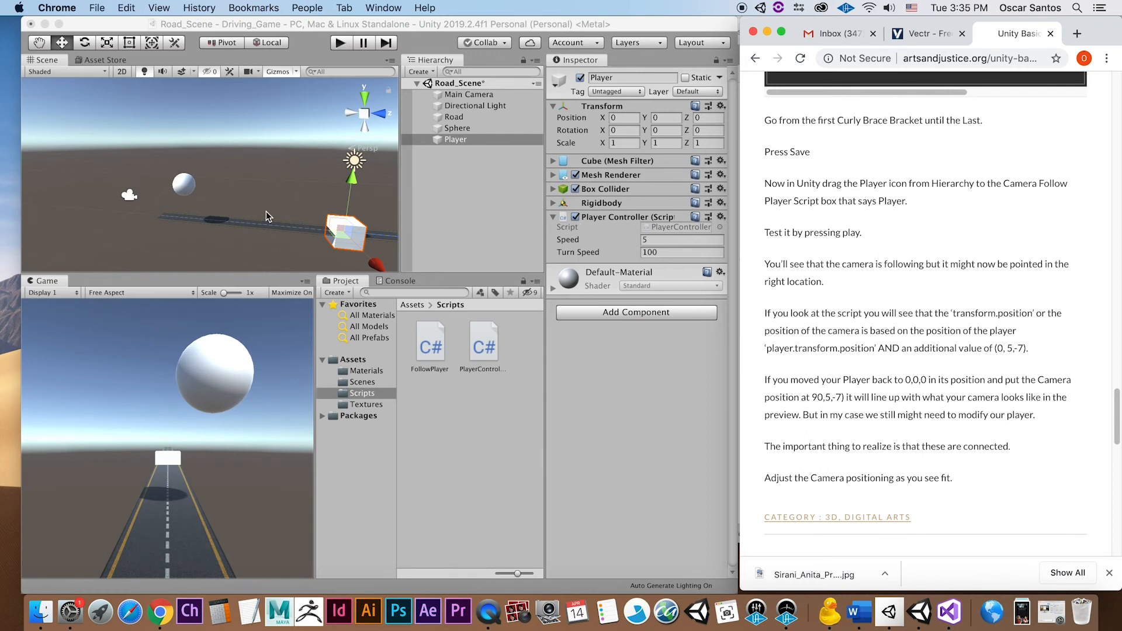
left_click(467, 95)
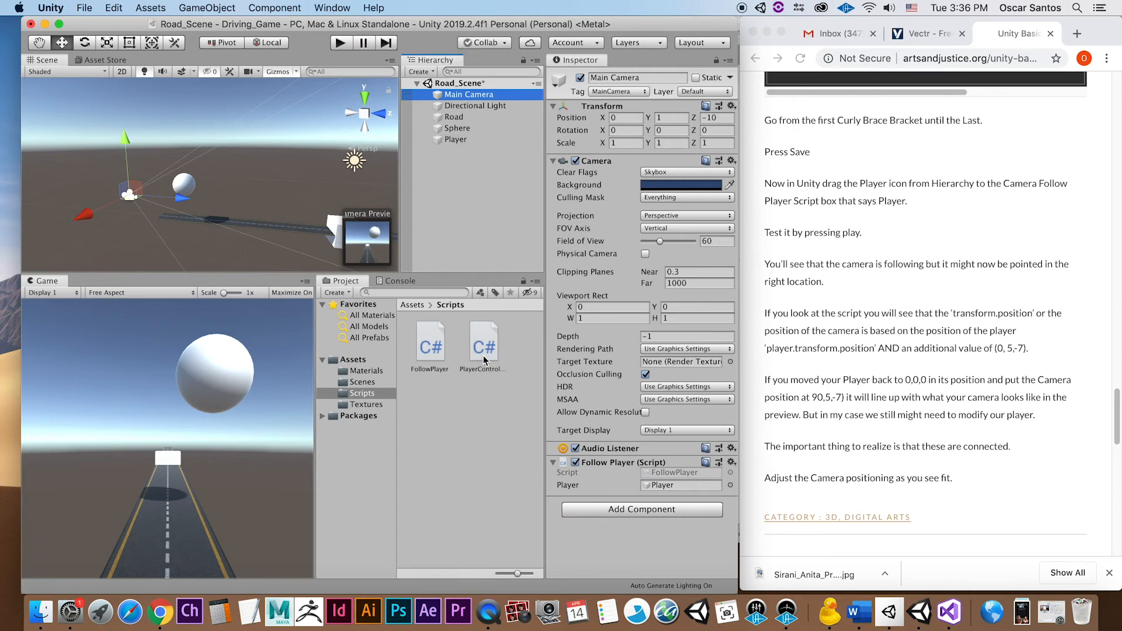
double_click(430, 356)
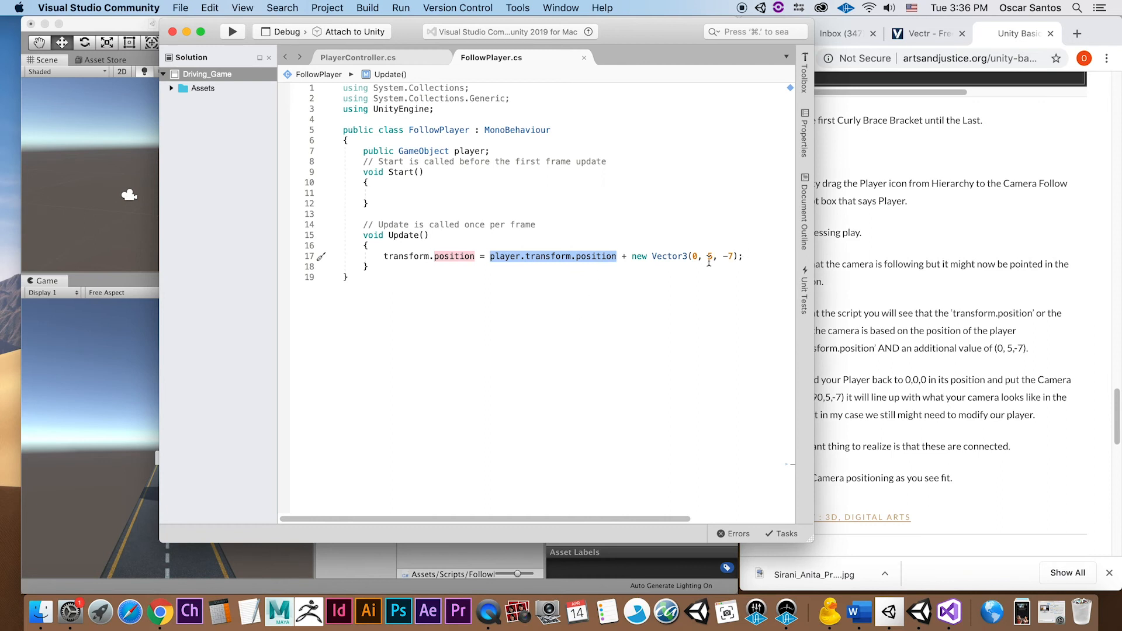
left_click(186, 32)
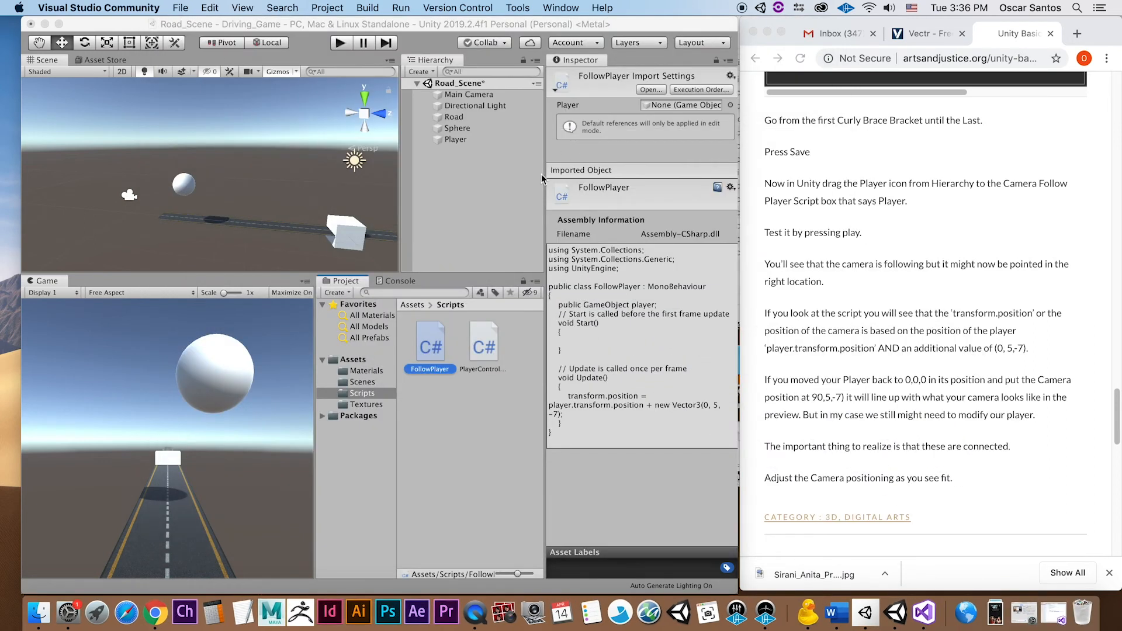
left_click(509, 182)
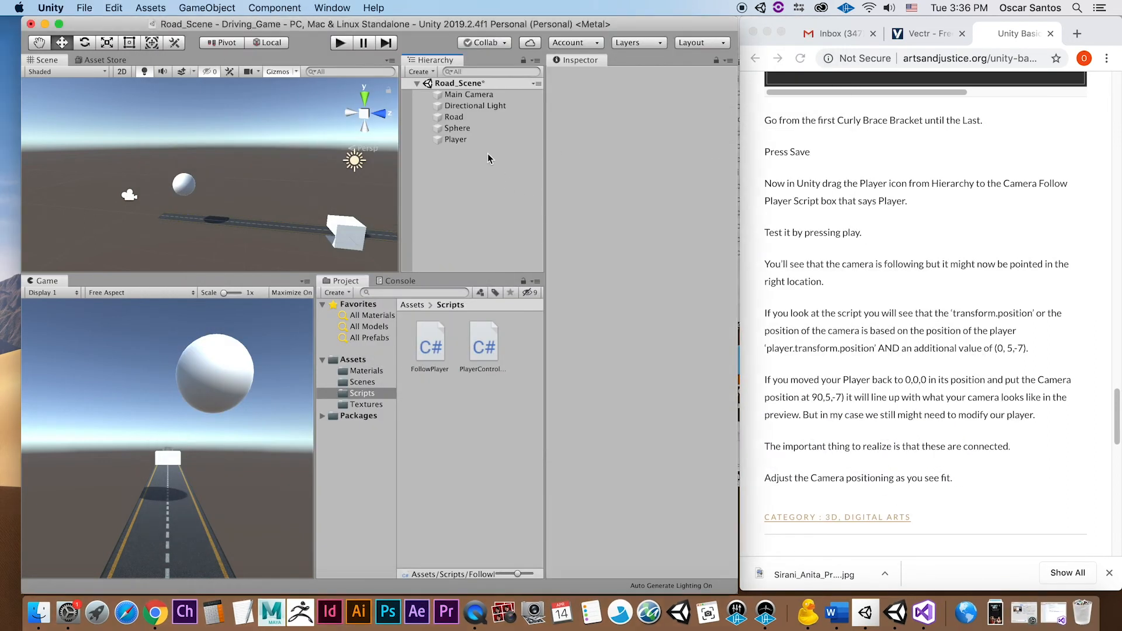
Set the Main Camera's Y position to 5 and Z position to -7, and collapse its Transform component
left_click(469, 95)
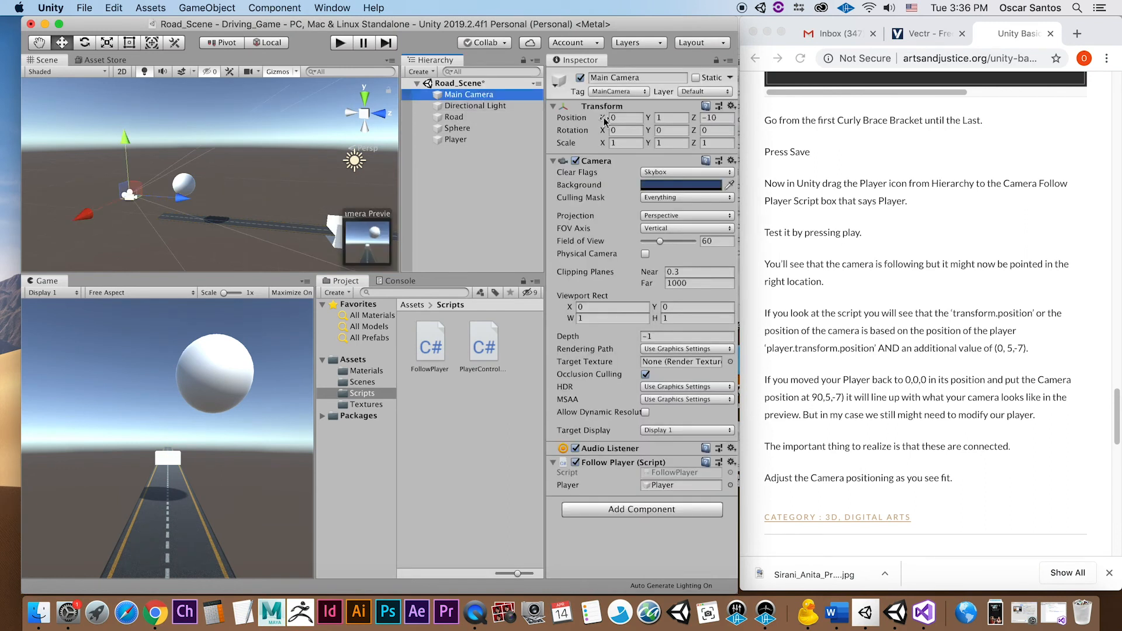
left_click(662, 119)
type("5")
left_click(719, 117)
type("-7")
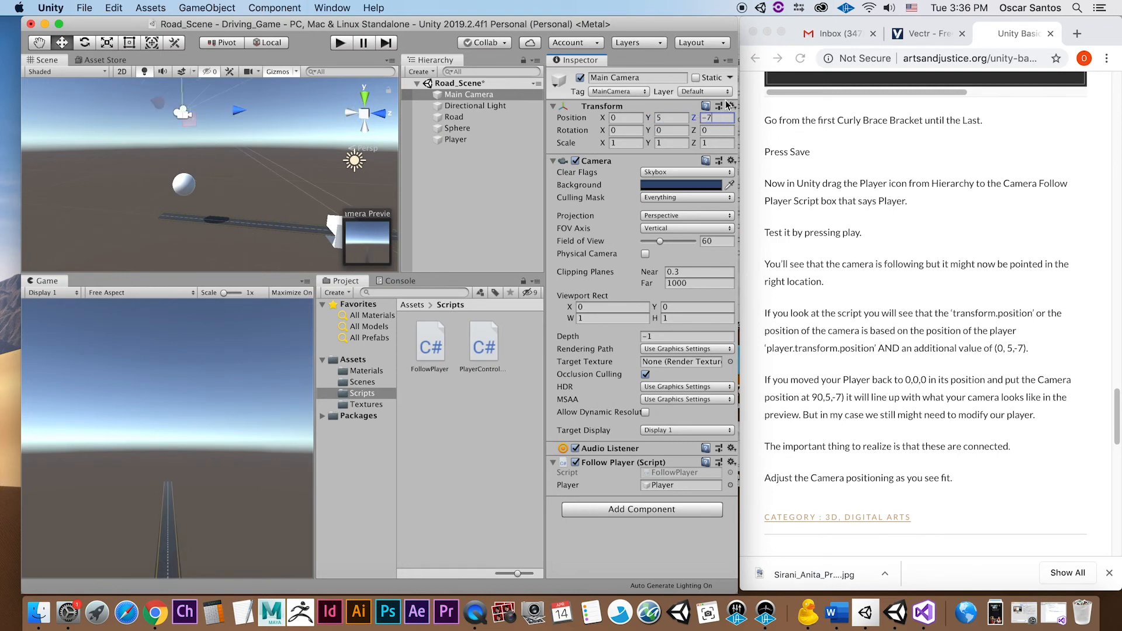
left_click(651, 107)
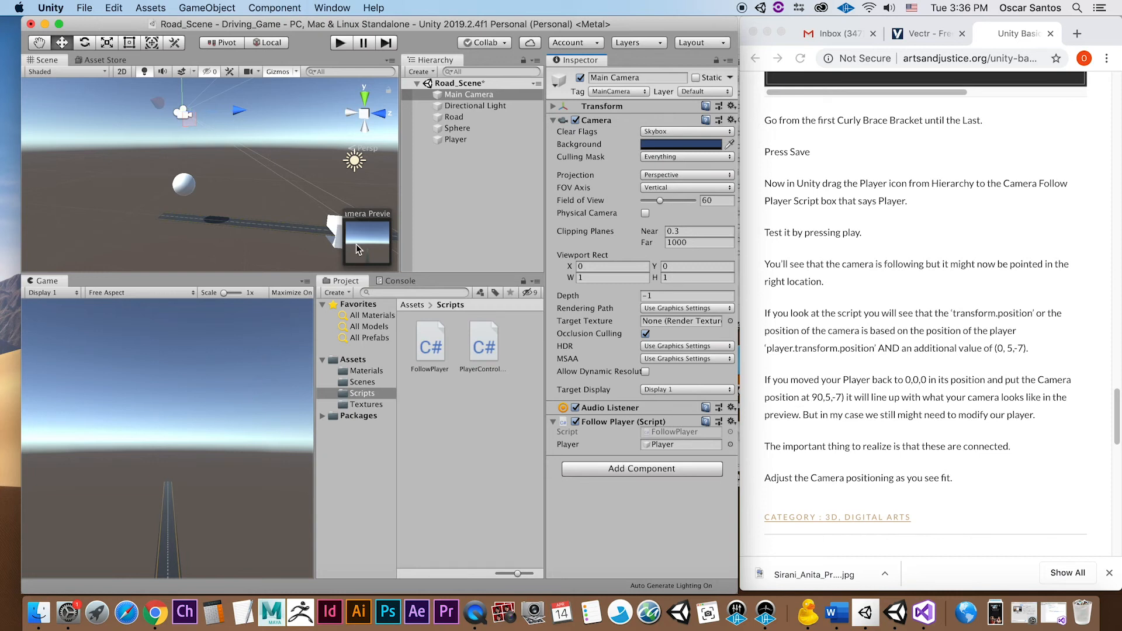
Check the Player's Transform position, play-test the scene while steering the Player right and left, and stop the game
left_click(460, 140)
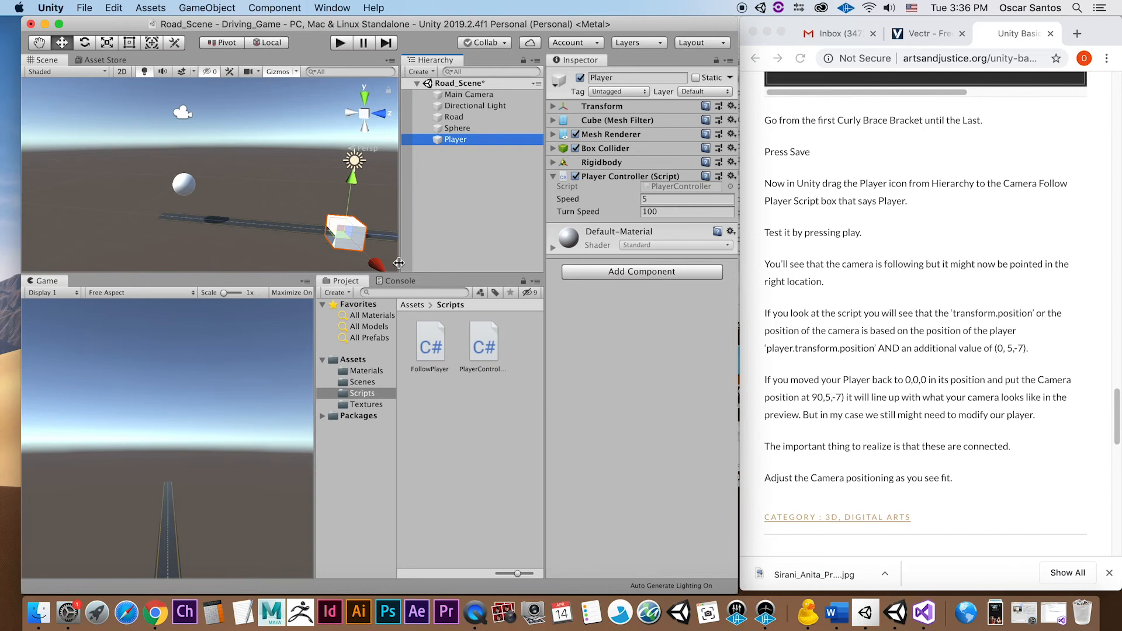
left_click_drag(398, 263, 403, 263)
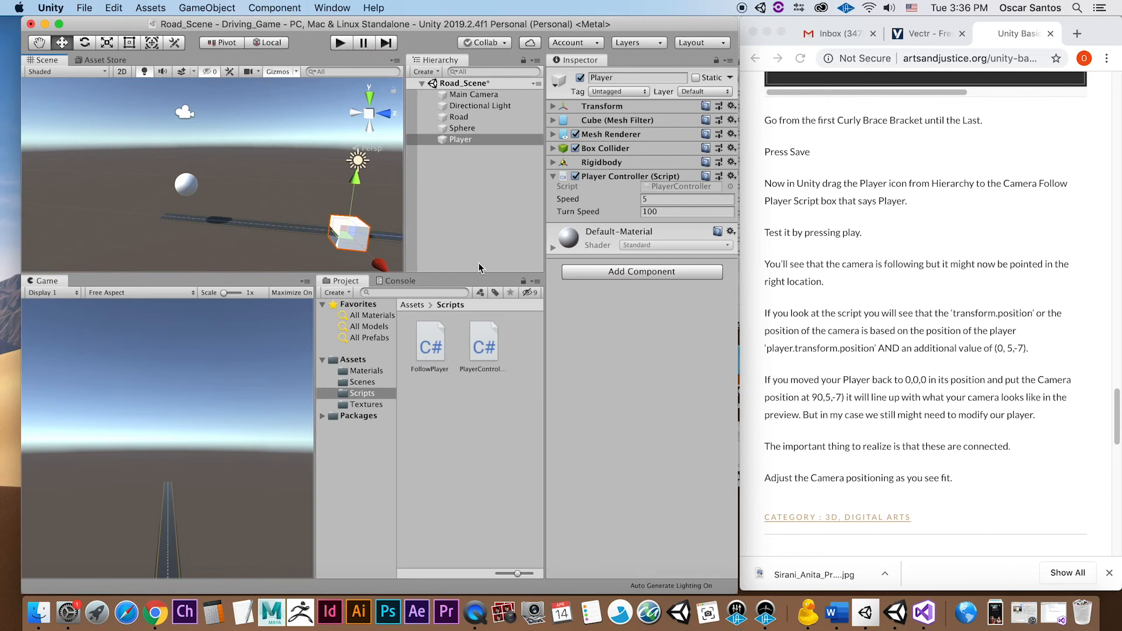
left_click(316, 202)
left_click(350, 232)
left_click(553, 107)
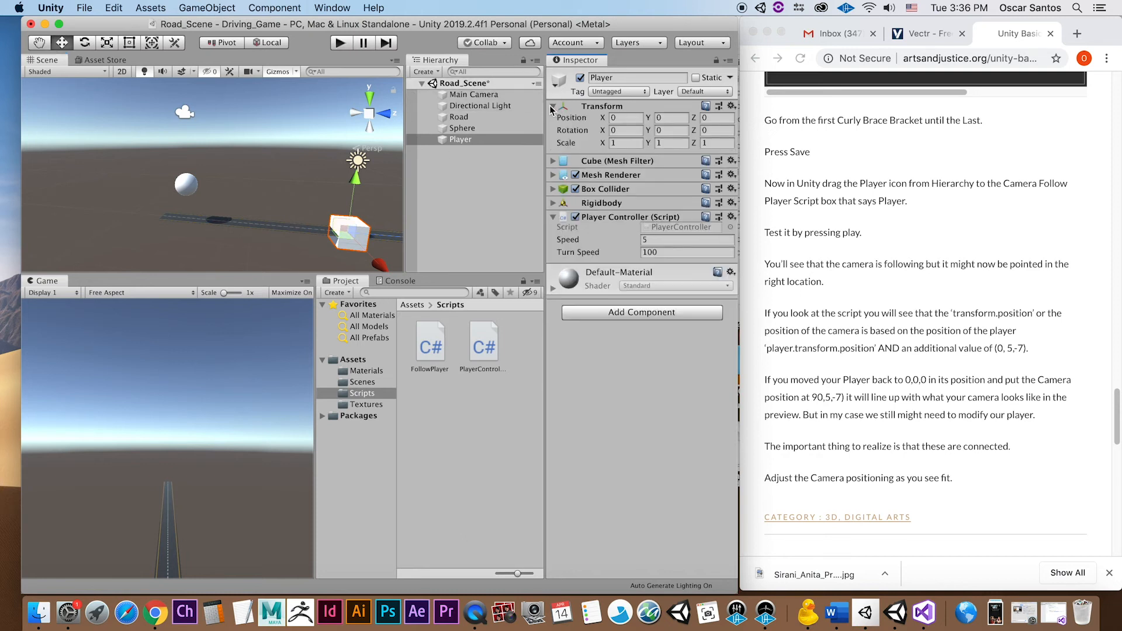
left_click(340, 43)
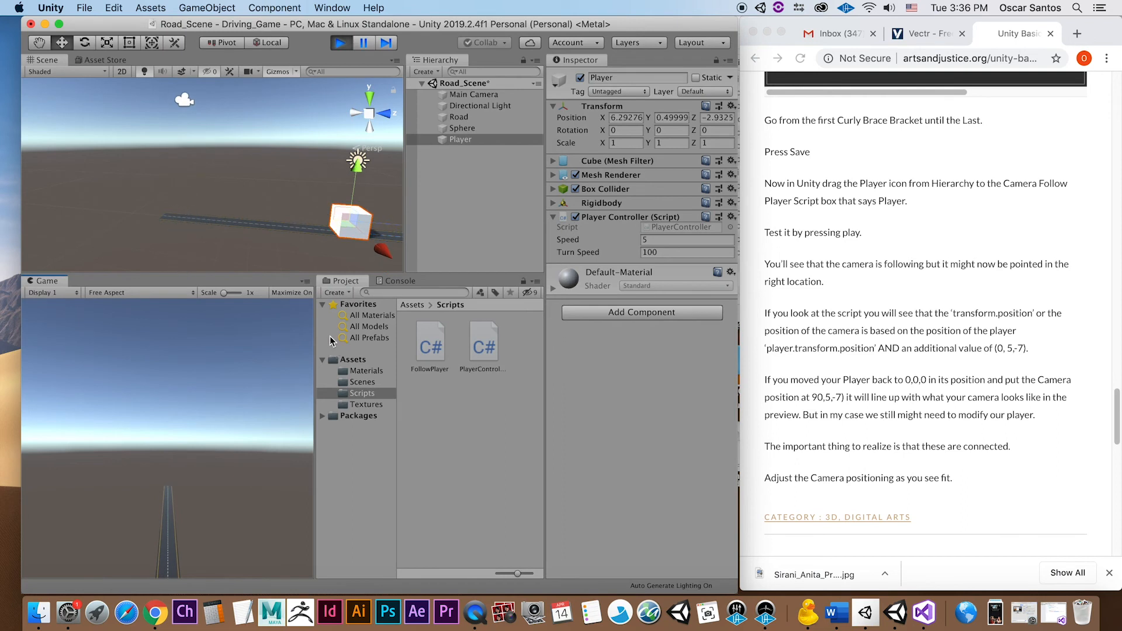
key("Right")
key("Left")
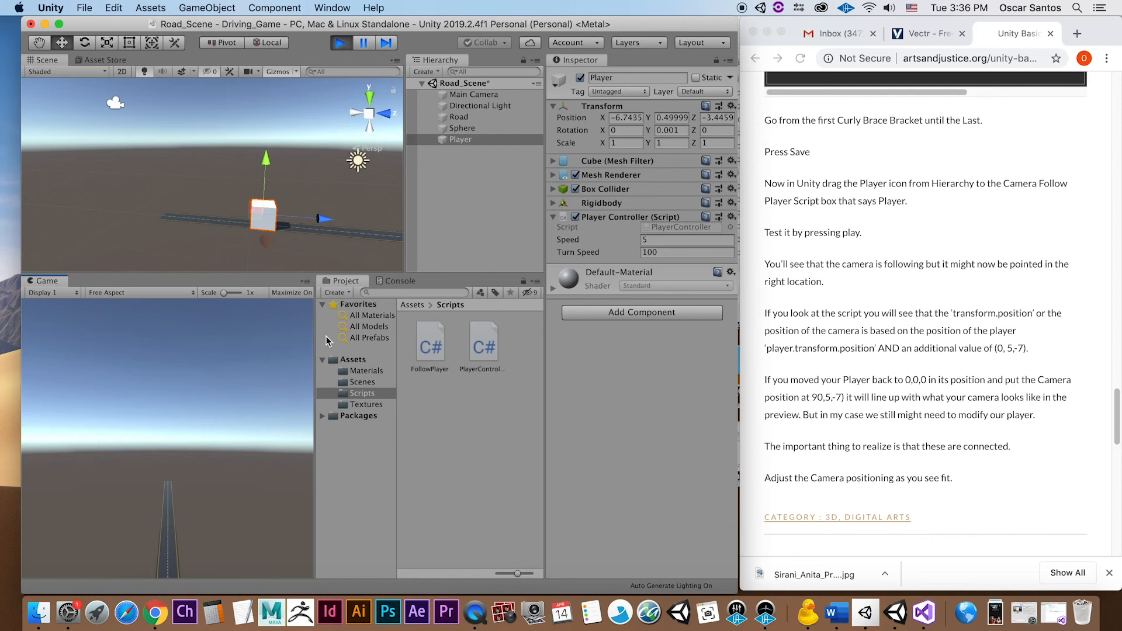
left_click(344, 45)
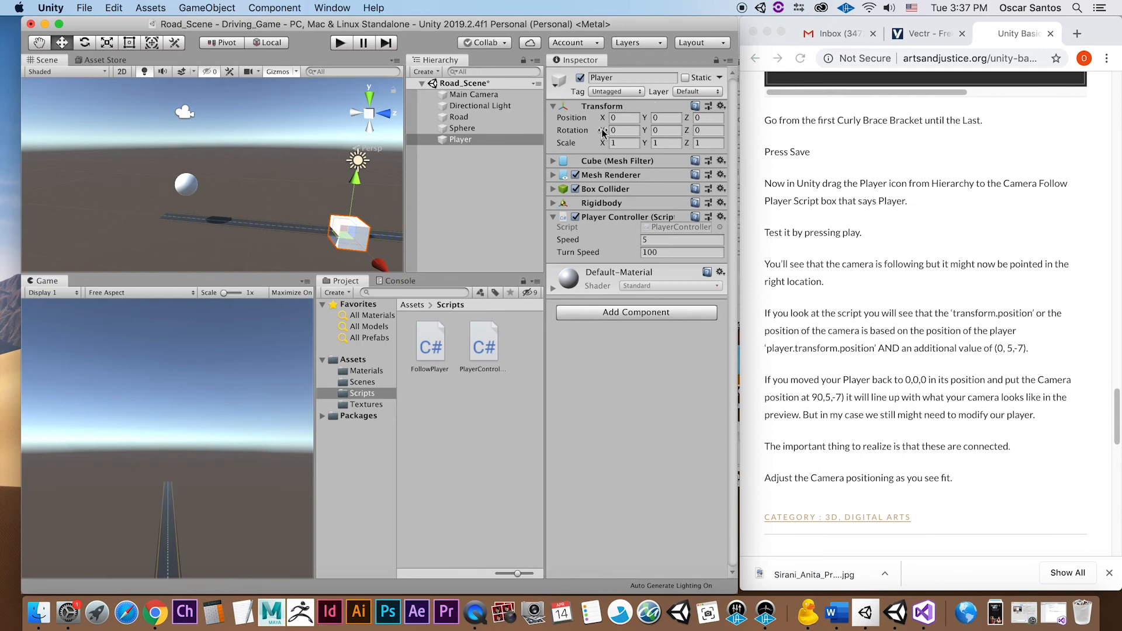
Undo the trial X rotation on the Player and tilt the Main Camera to an X rotation of about 7.48 instead
left_click_drag(603, 131, 578, 137)
key("super+z")
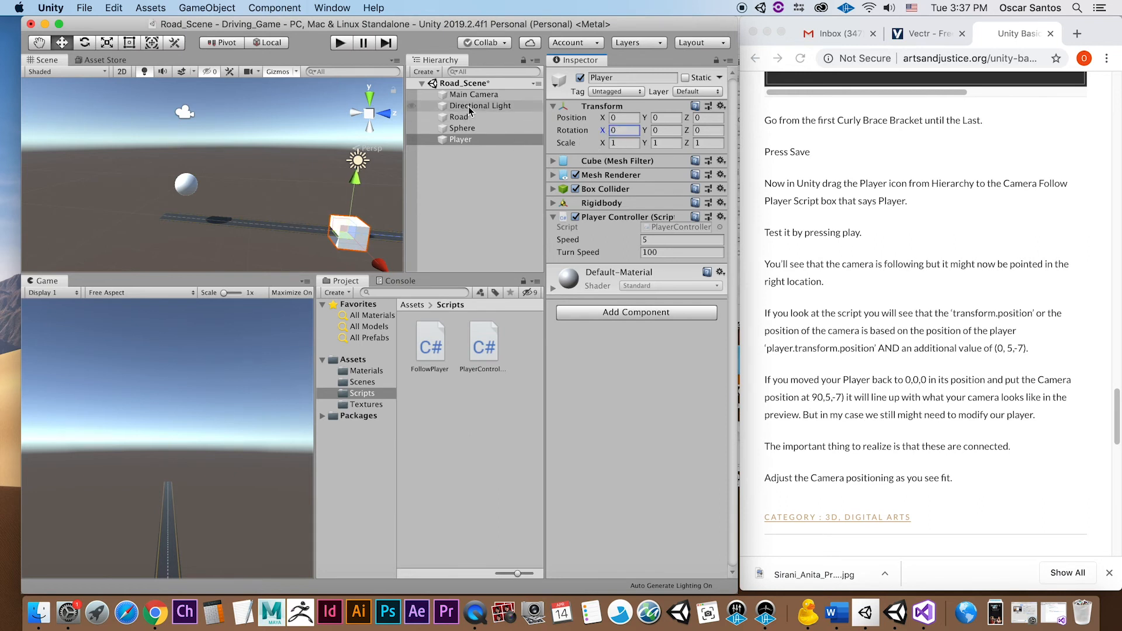
left_click(483, 96)
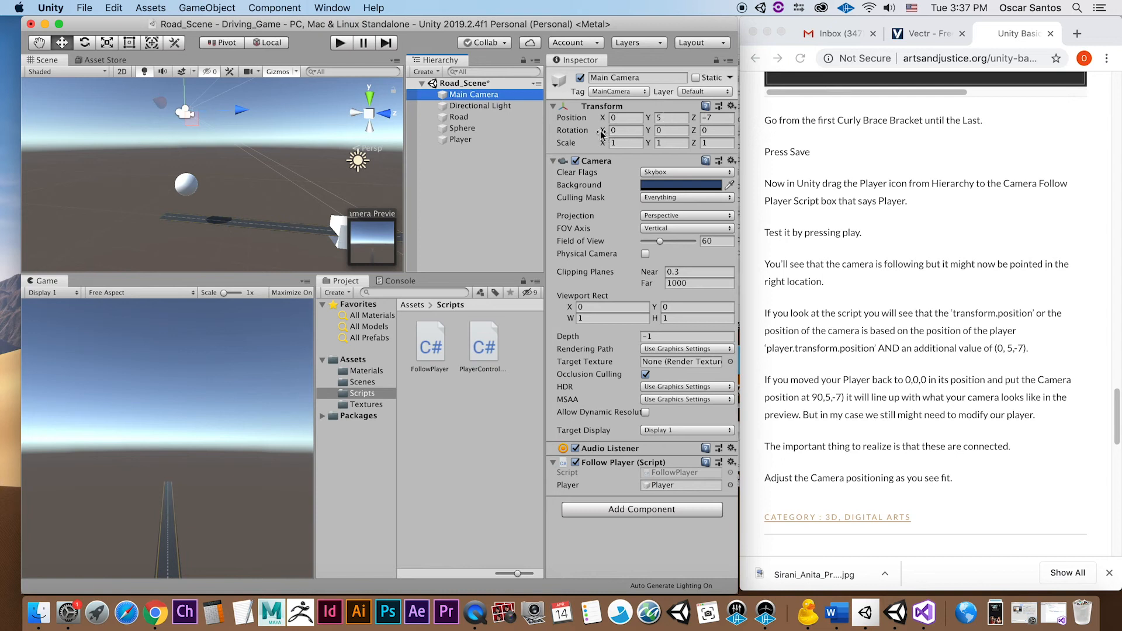
left_click_drag(602, 132, 780, 140)
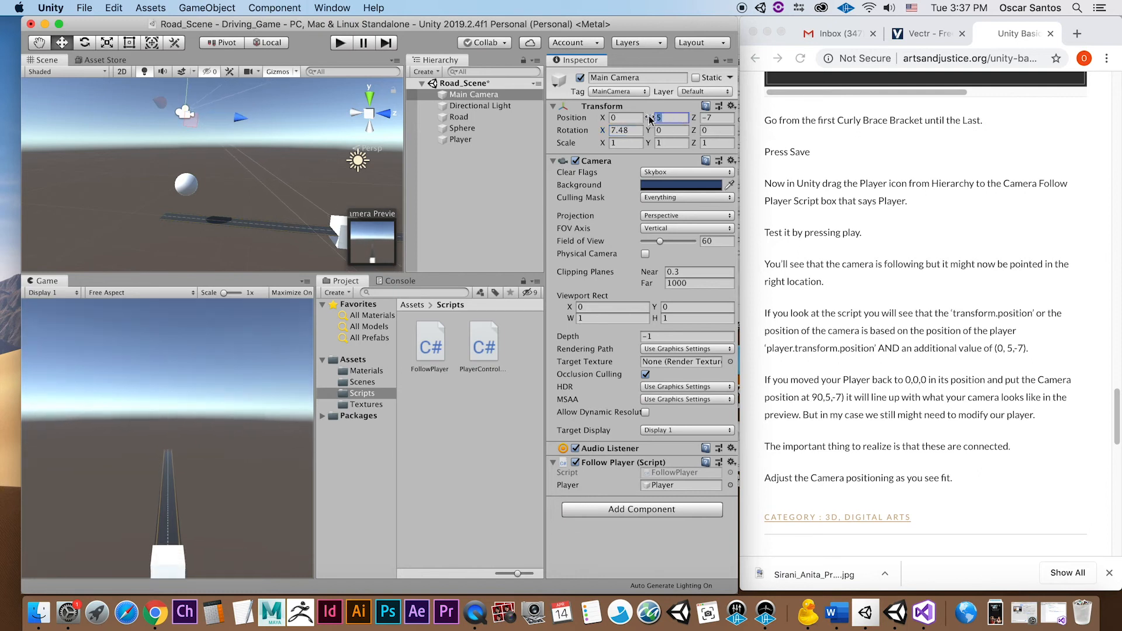
Try the Main Camera with Y and Z position at 0, and undo both position changes
type("0")
key("Tab")
type("0")
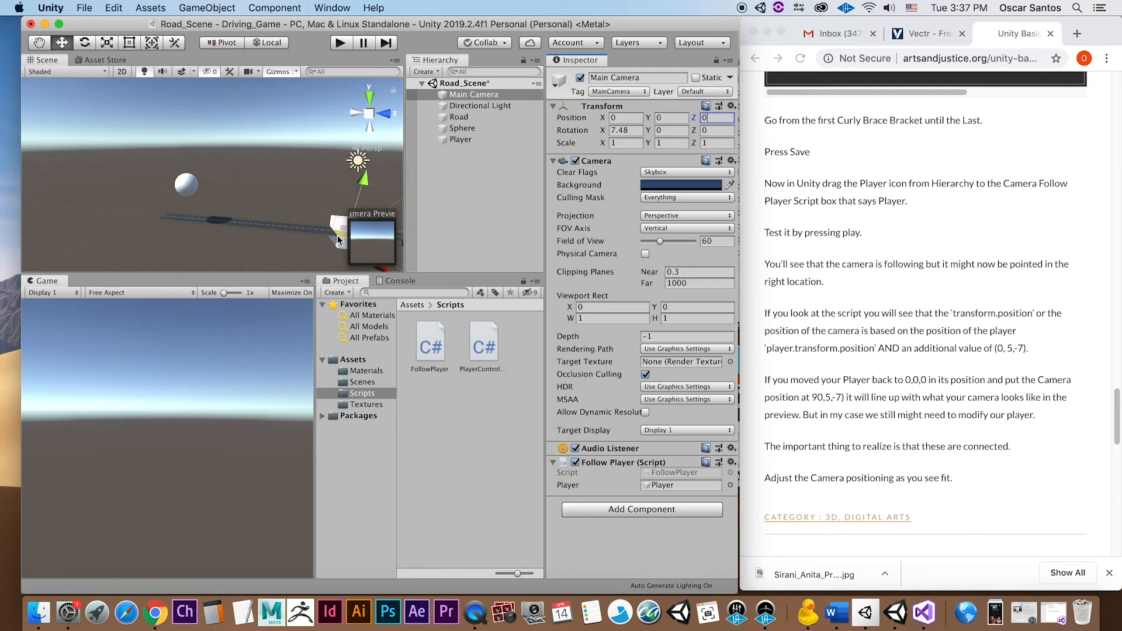
key("super+z")
key("super+z")
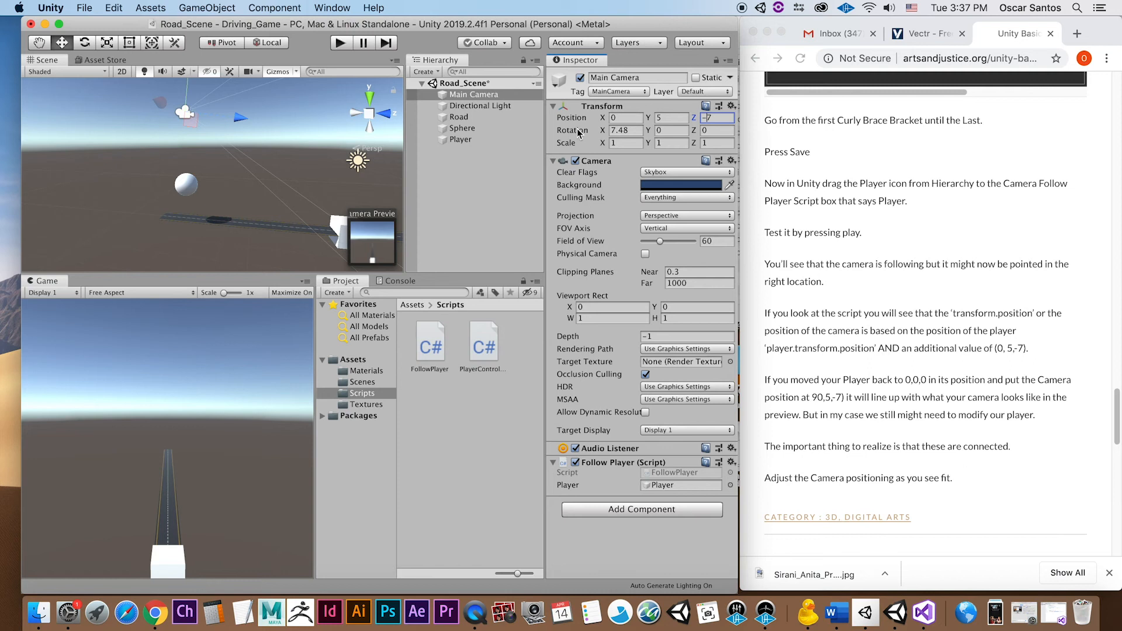
Set the Main Camera's X rotation to 20, play-test the scene, and stop the game
left_click_drag(603, 133, 715, 151)
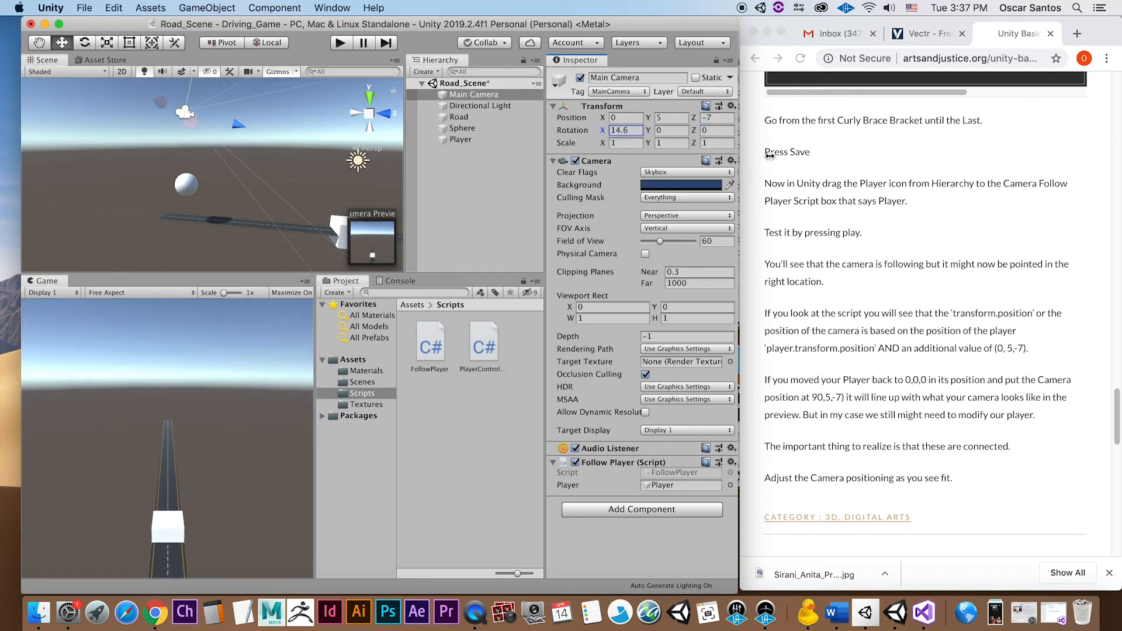
left_click_drag(602, 130, 604, 129)
type("20")
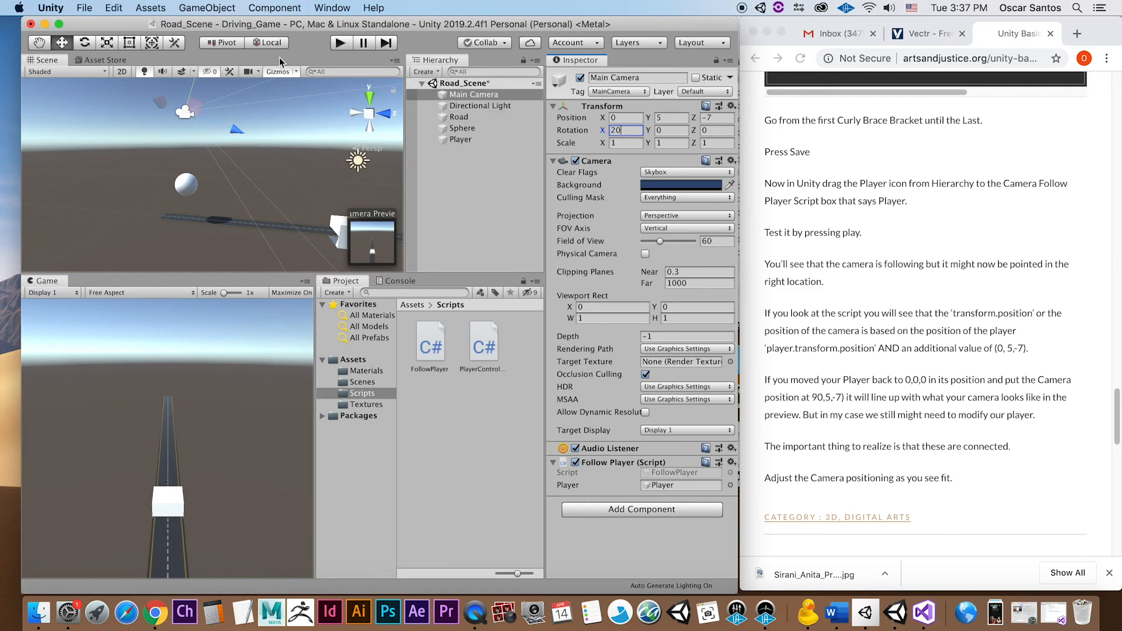
left_click(342, 43)
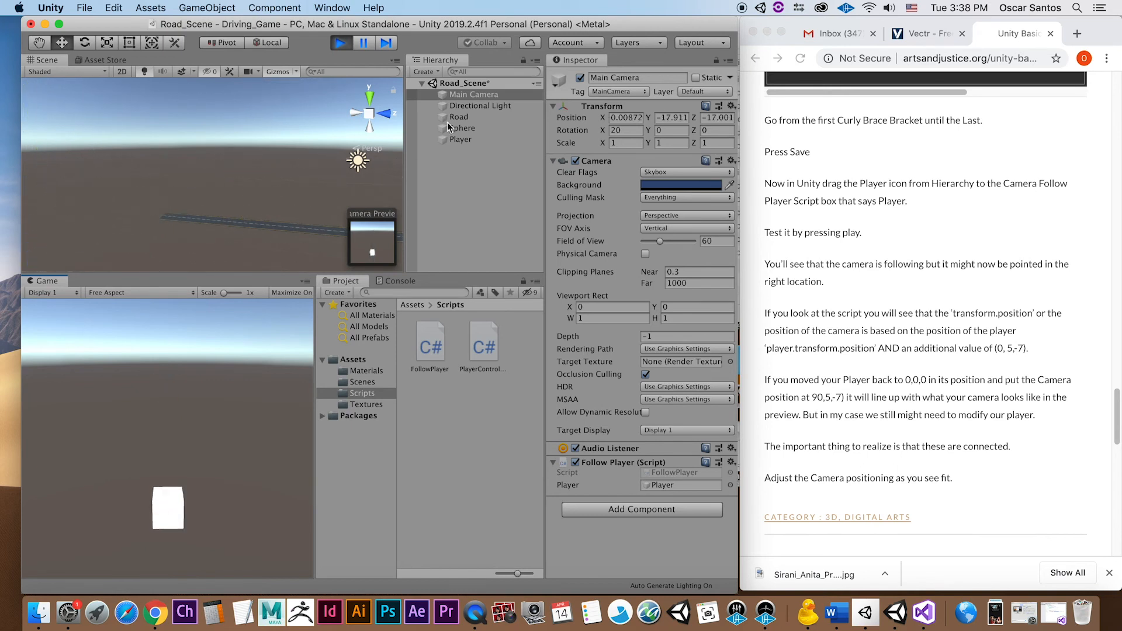
left_click(340, 43)
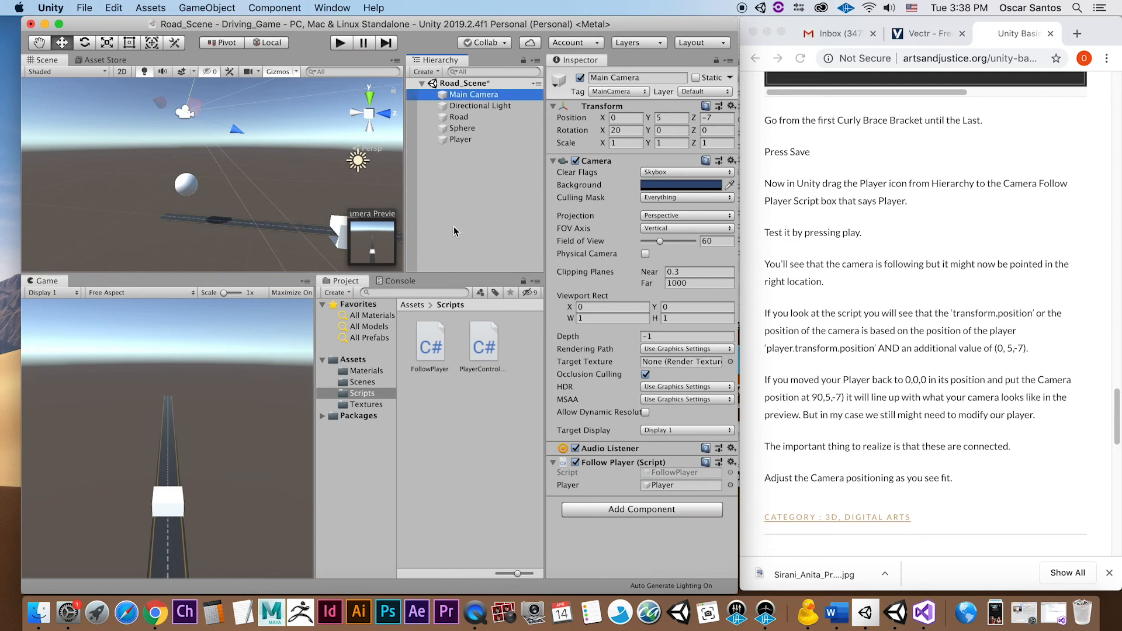
Raise the Player above the road to a Y position of about 0.56, play-test the scene, and stop the game
left_click(459, 140)
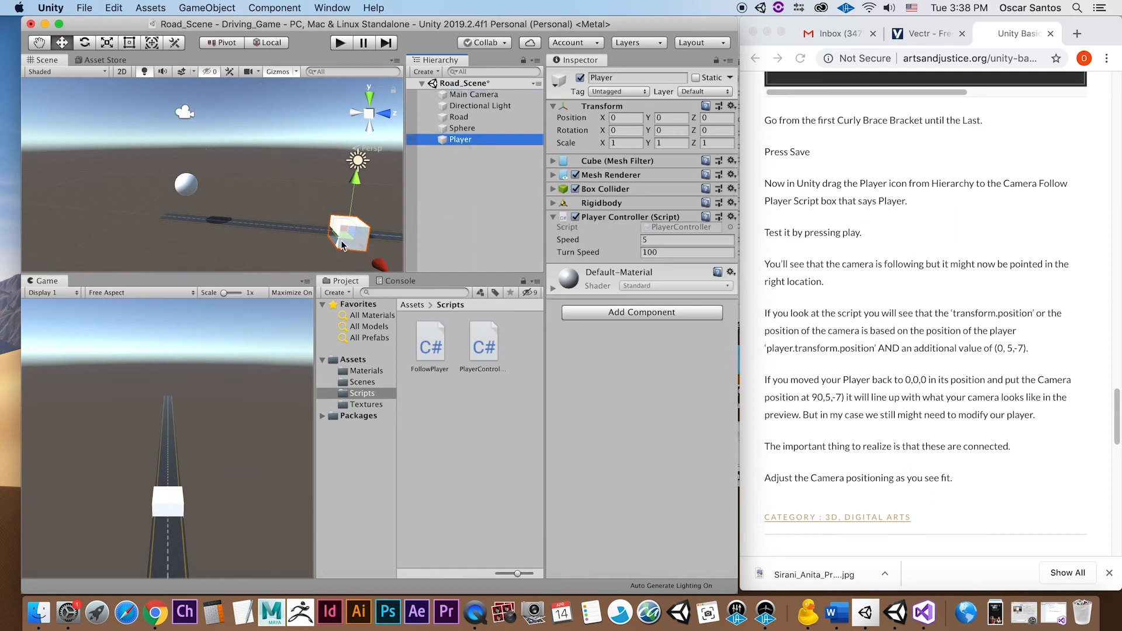
left_click_drag(354, 191, 358, 175)
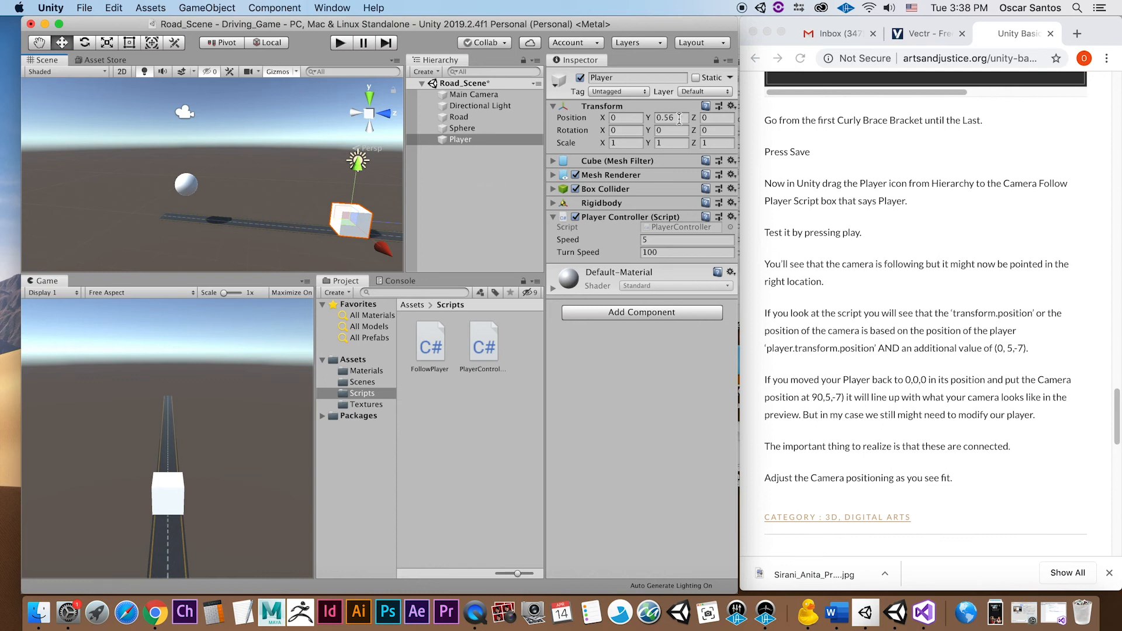
left_click(342, 45)
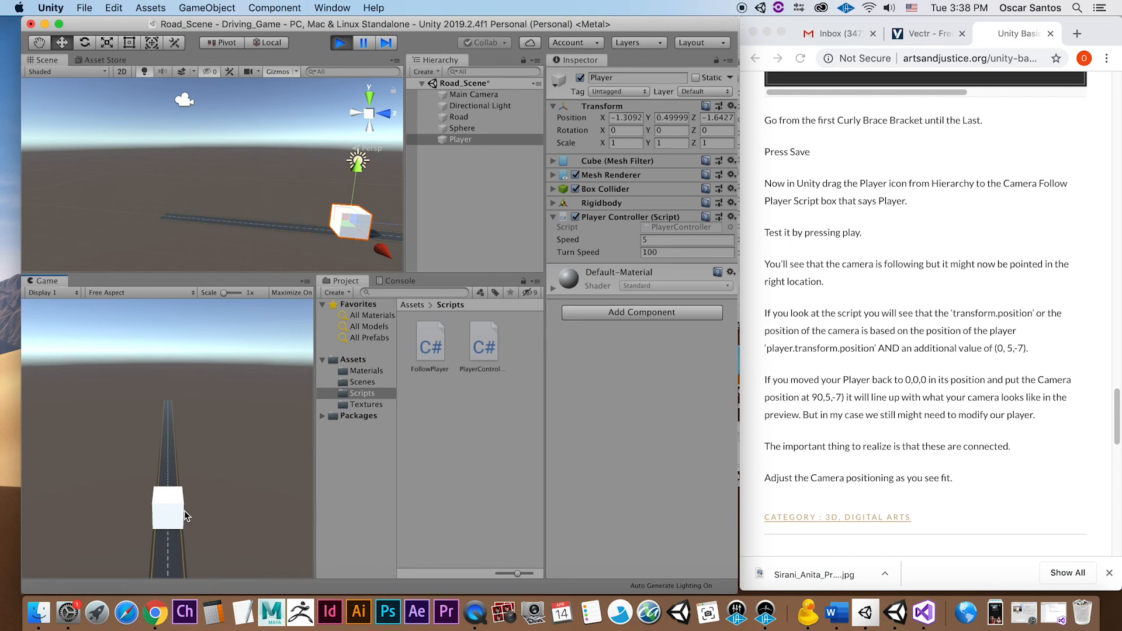
left_click(340, 43)
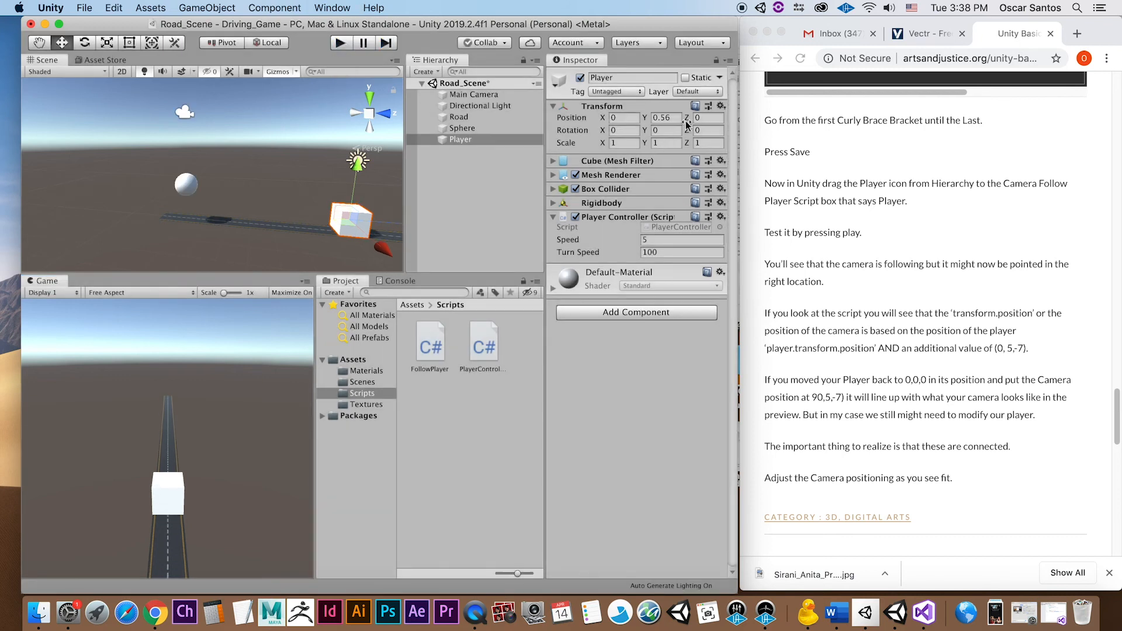
Move the Main Camera lower and closer behind the Player, with Y position 1 and Z position -3
left_click(473, 94)
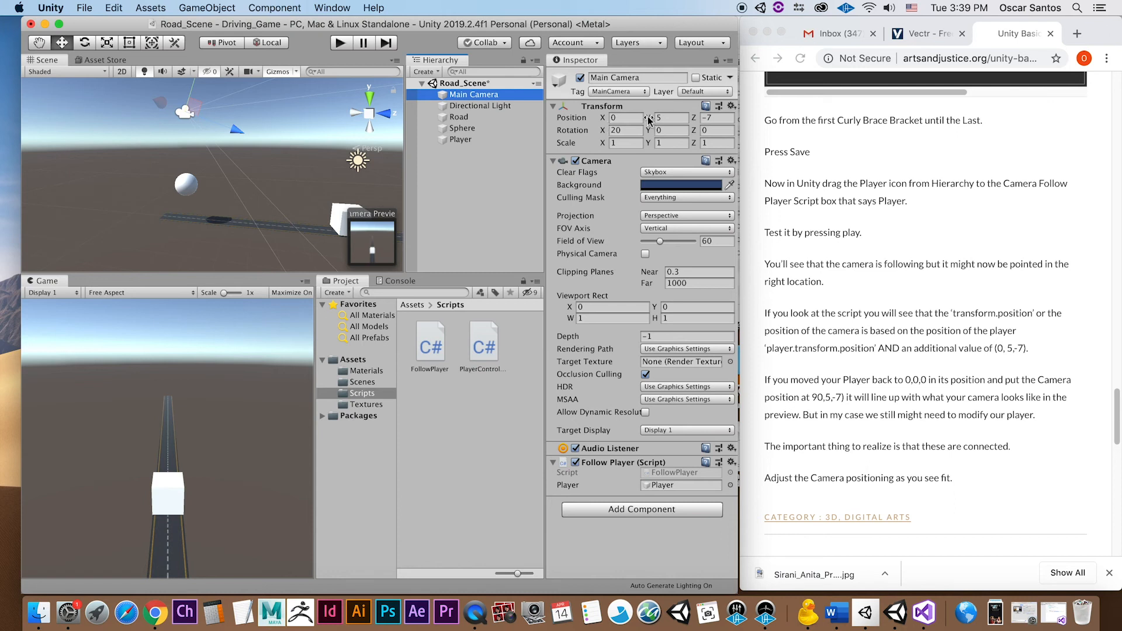
left_click_drag(647, 119, 567, 126)
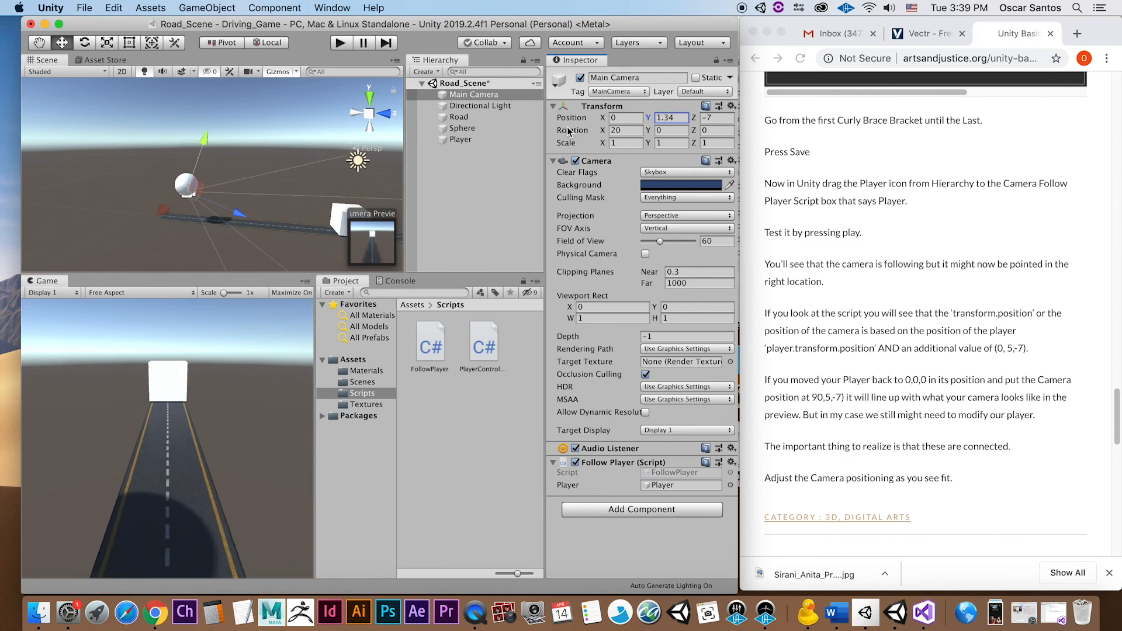
left_click(671, 119)
type("1")
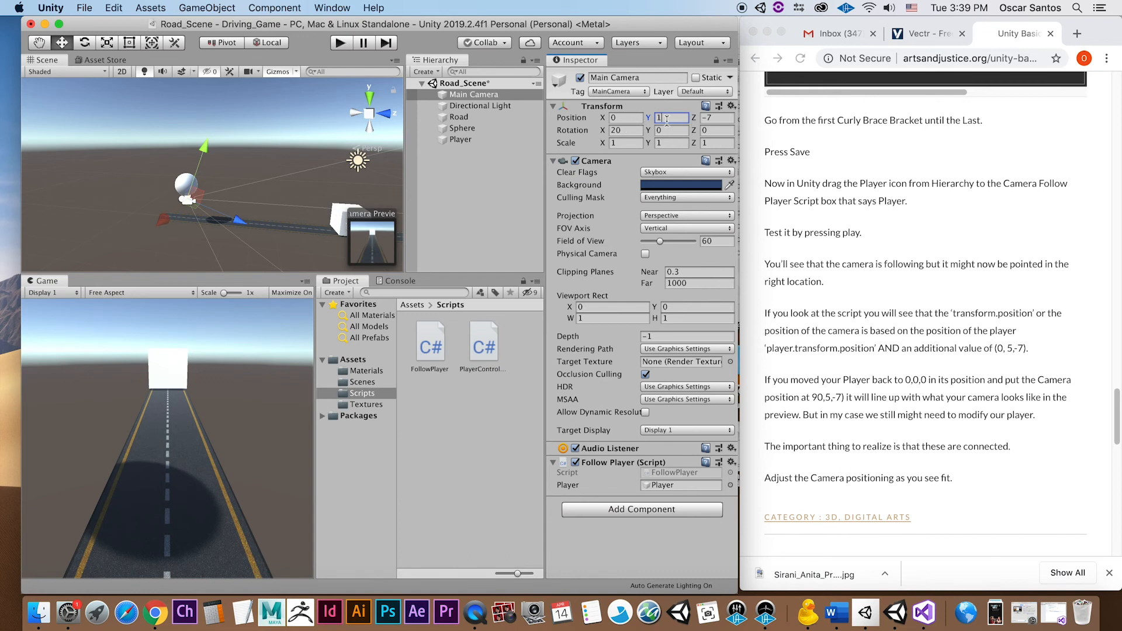
left_click(698, 120)
mouse_move(696, 121)
left_mouse_down()
mouse_move(741, 121)
mouse_move(701, 119)
left_mouse_up()
type("-3")
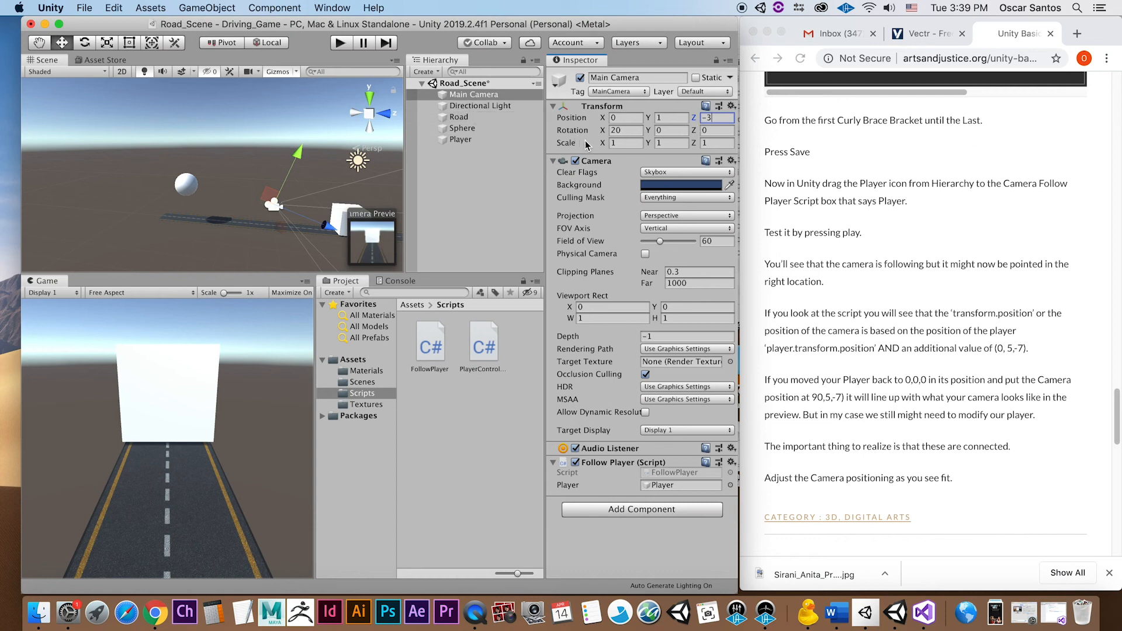
Play-test the scene with the repositioned Main Camera and stop the game
left_click(613, 142)
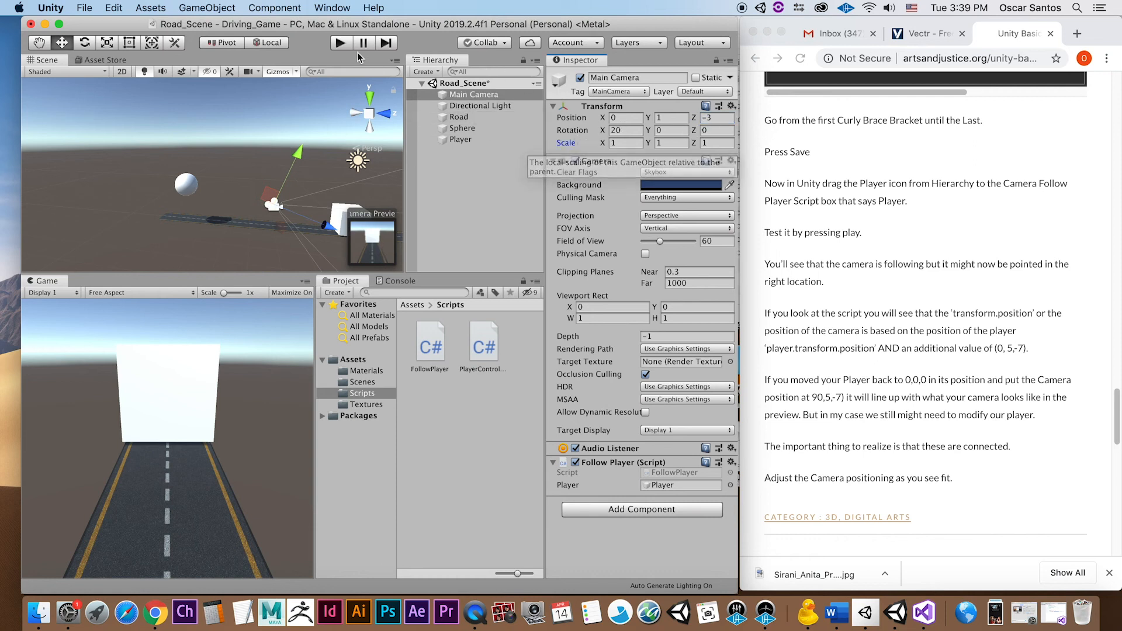
left_click(340, 44)
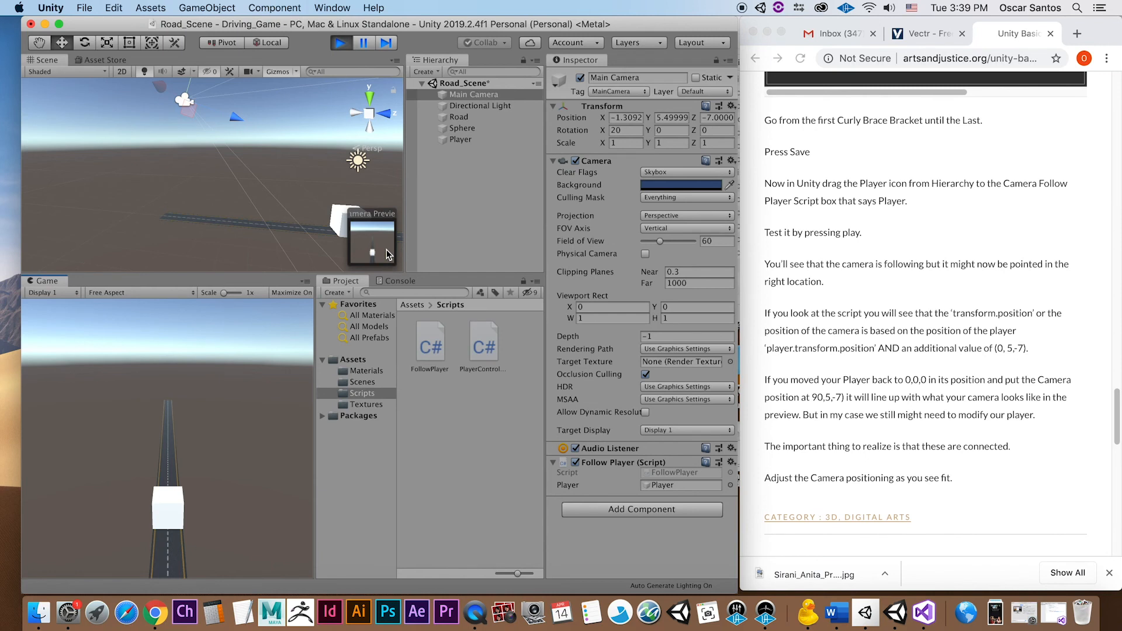
left_click(339, 43)
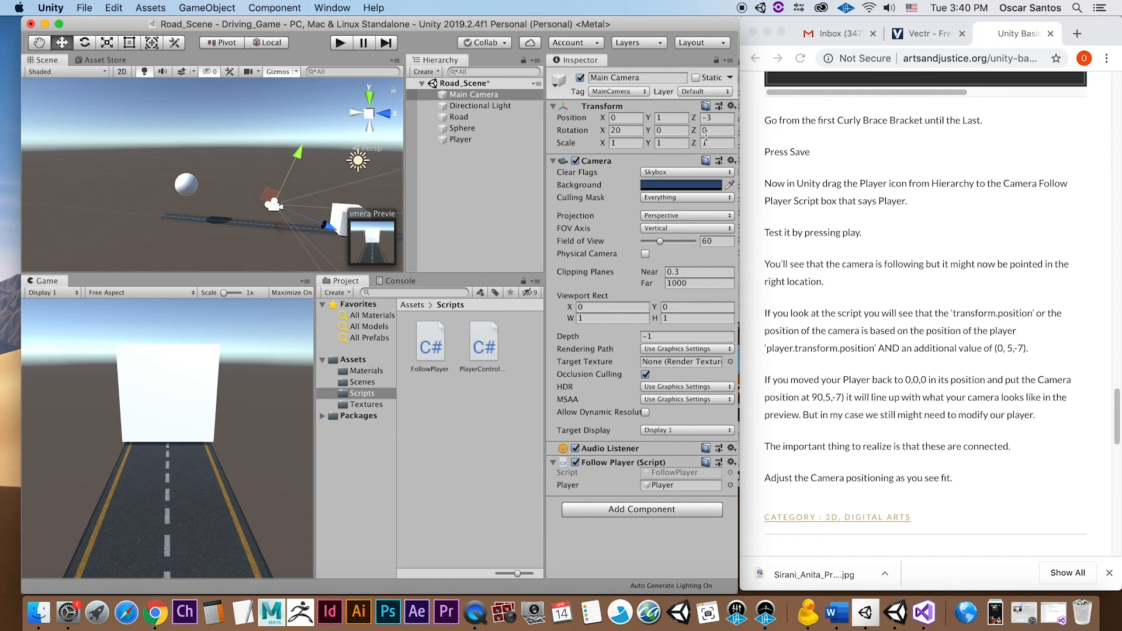
In the FollowPlayer script in Visual Studio, set the camera offset to new Vector3(0, 1, -3), save it, and minimize the editor
double_click(431, 349)
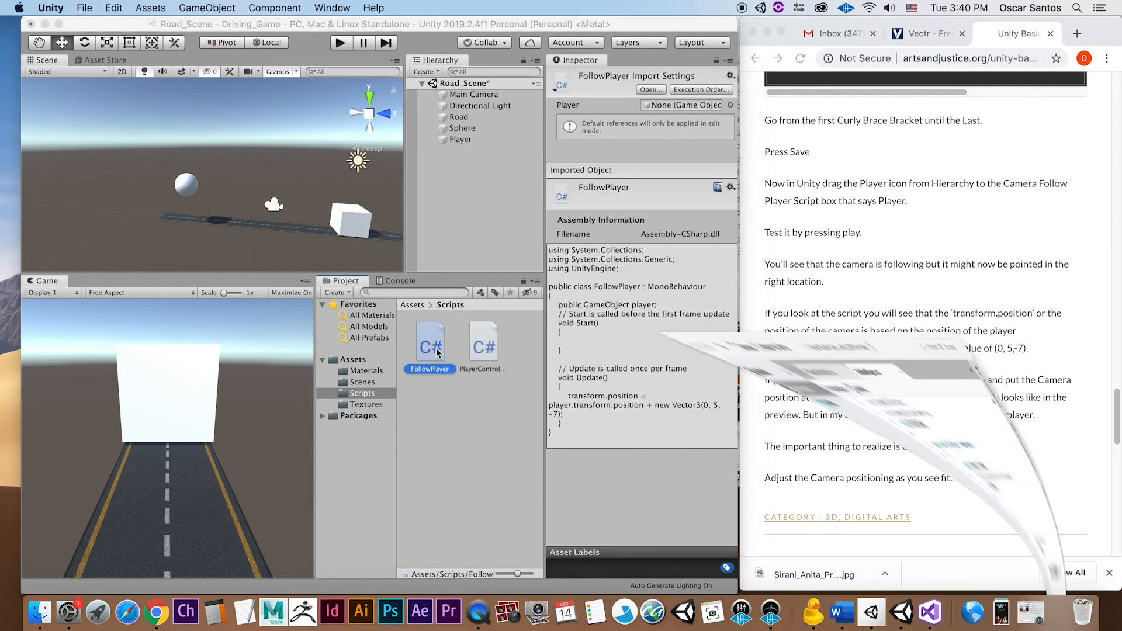
left_click_drag(678, 45, 886, 80)
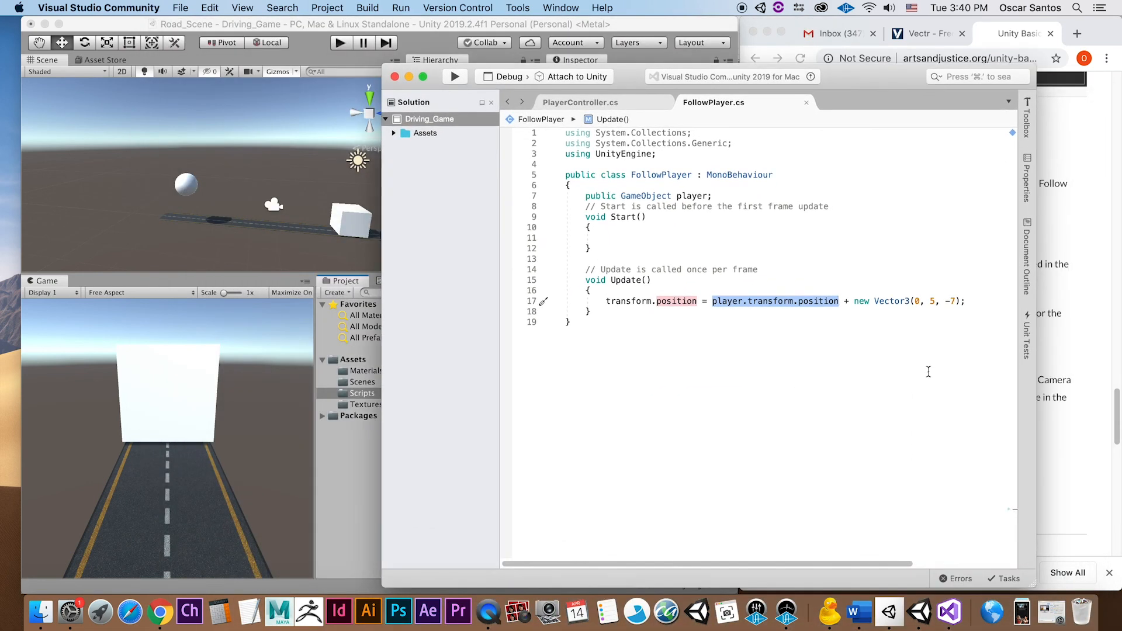
left_click(934, 300)
type("1")
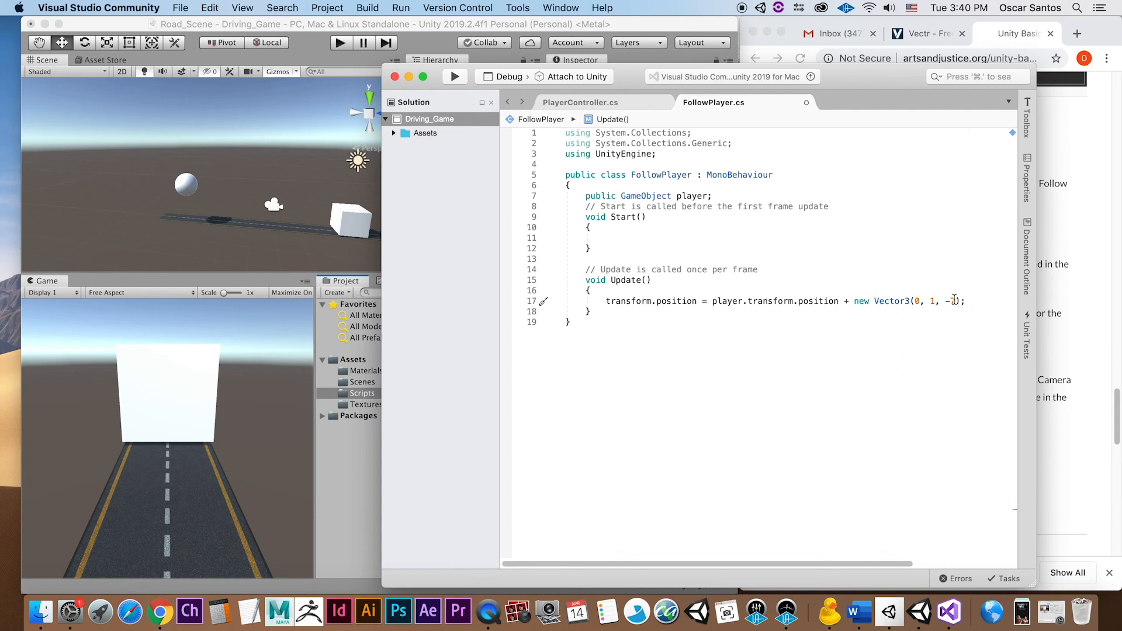
key("BackSpace")
type("3")
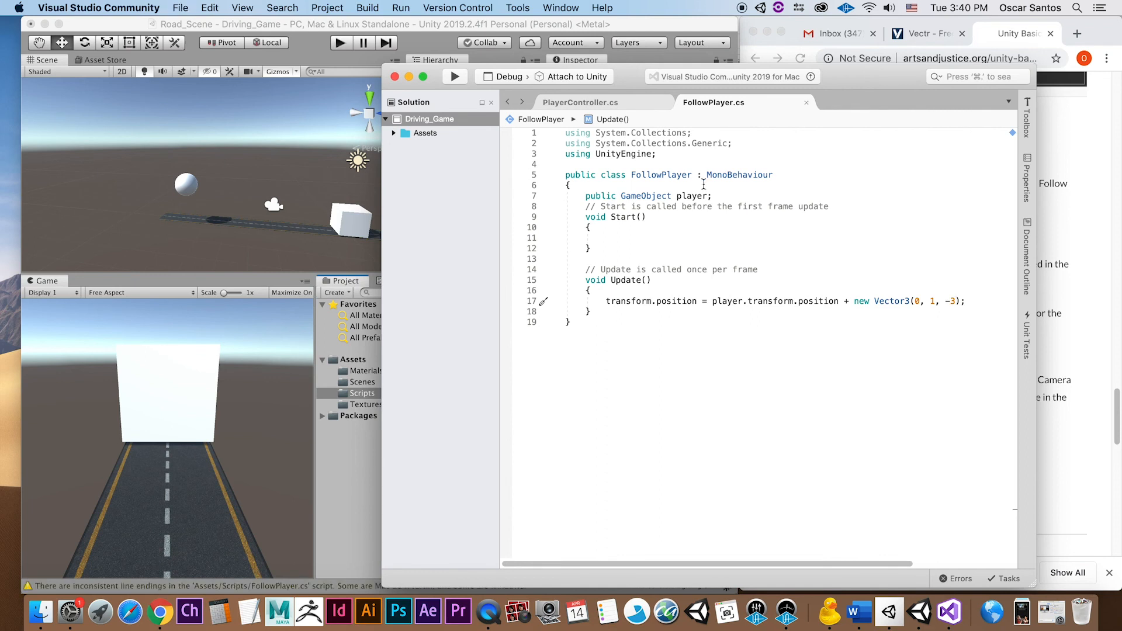
left_click(409, 76)
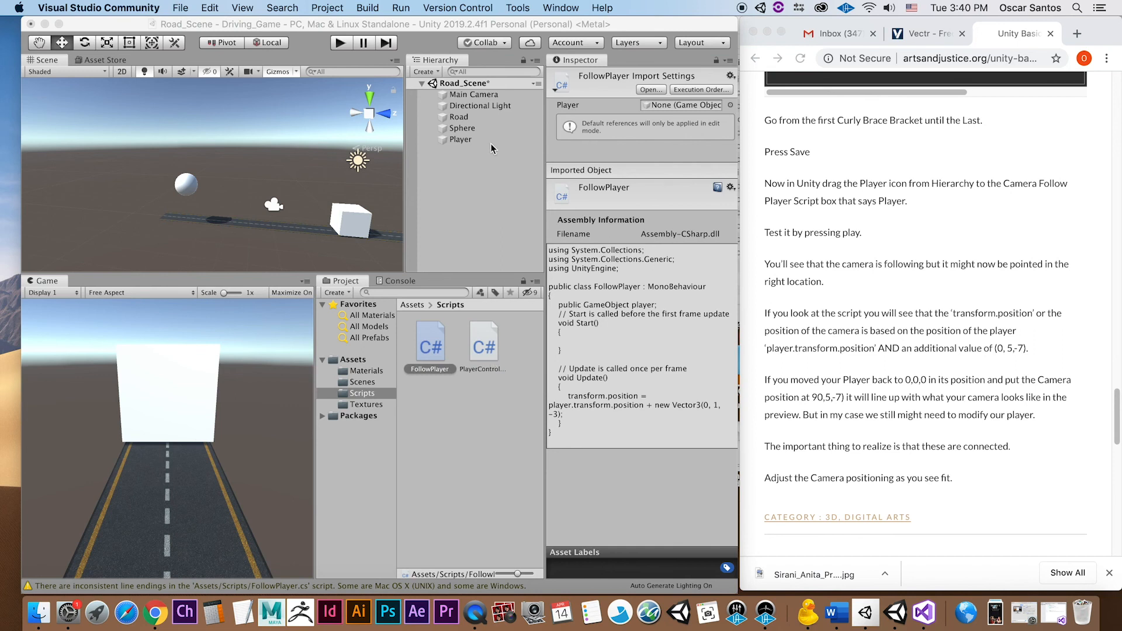
Play-test the edited follow script in Unity, once as is and once with the Main Camera selected, stopping the game each time
left_click(339, 43)
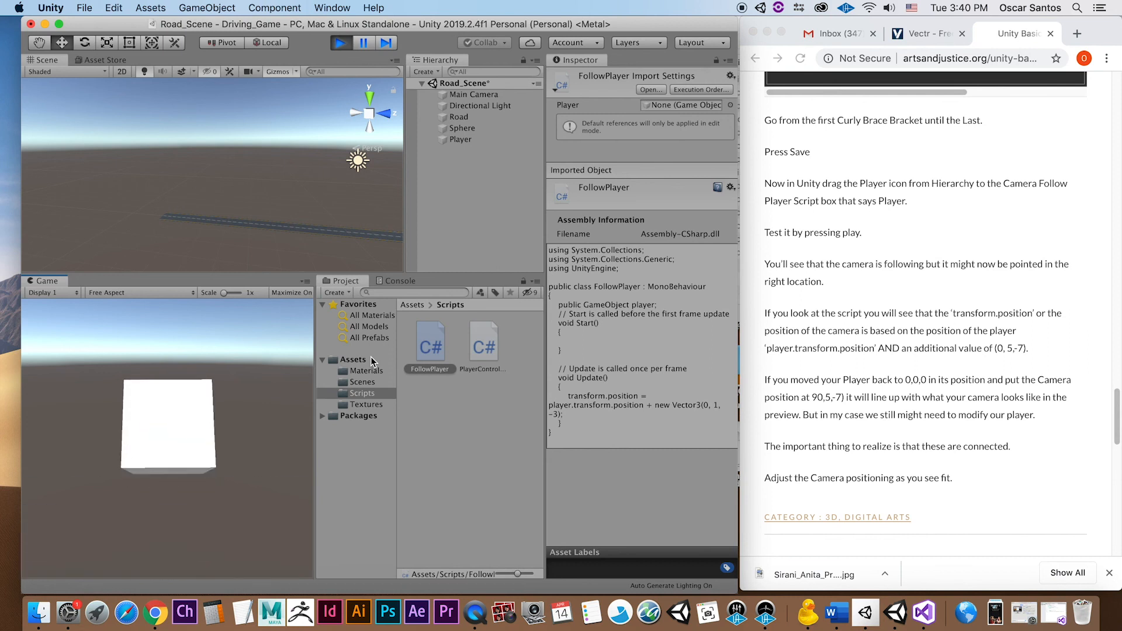
left_click(342, 46)
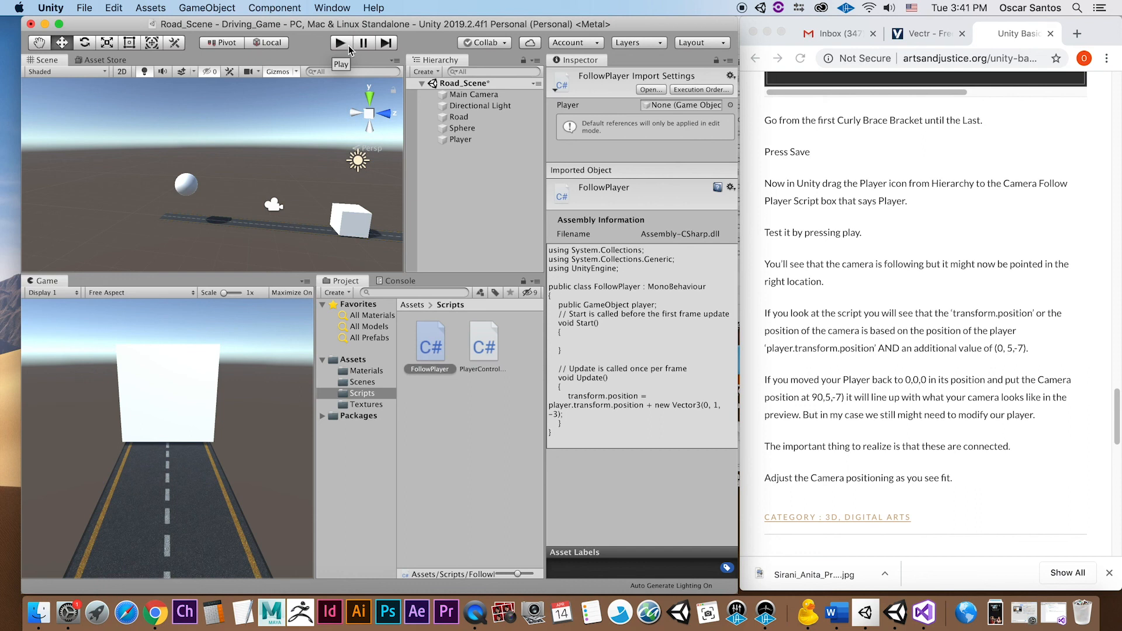
left_click(475, 95)
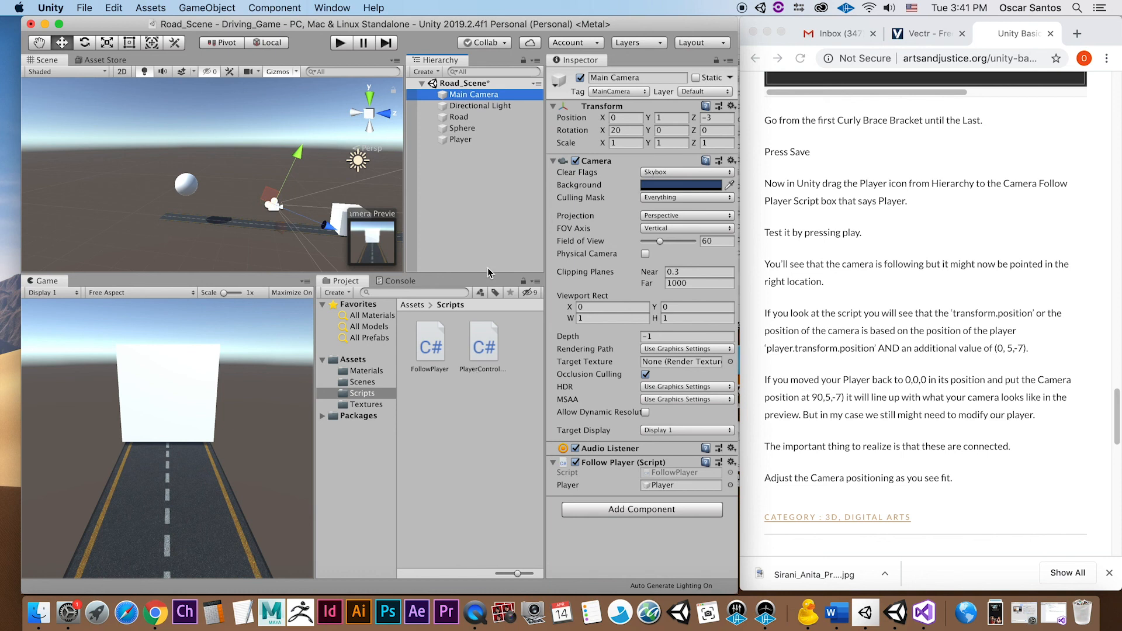
left_click(342, 43)
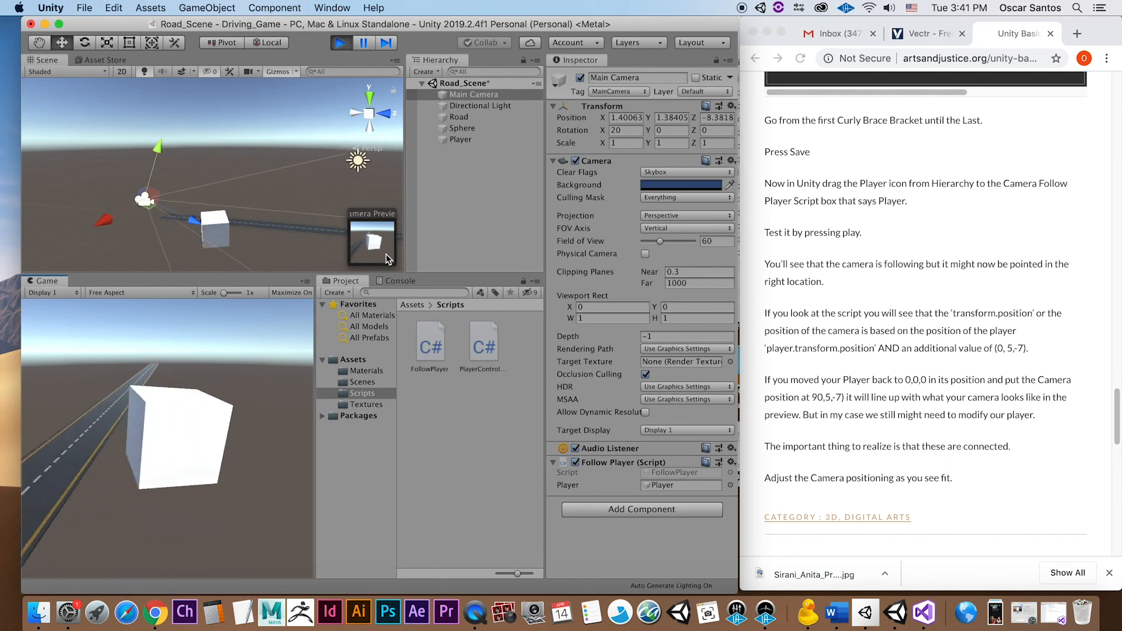
left_click(342, 43)
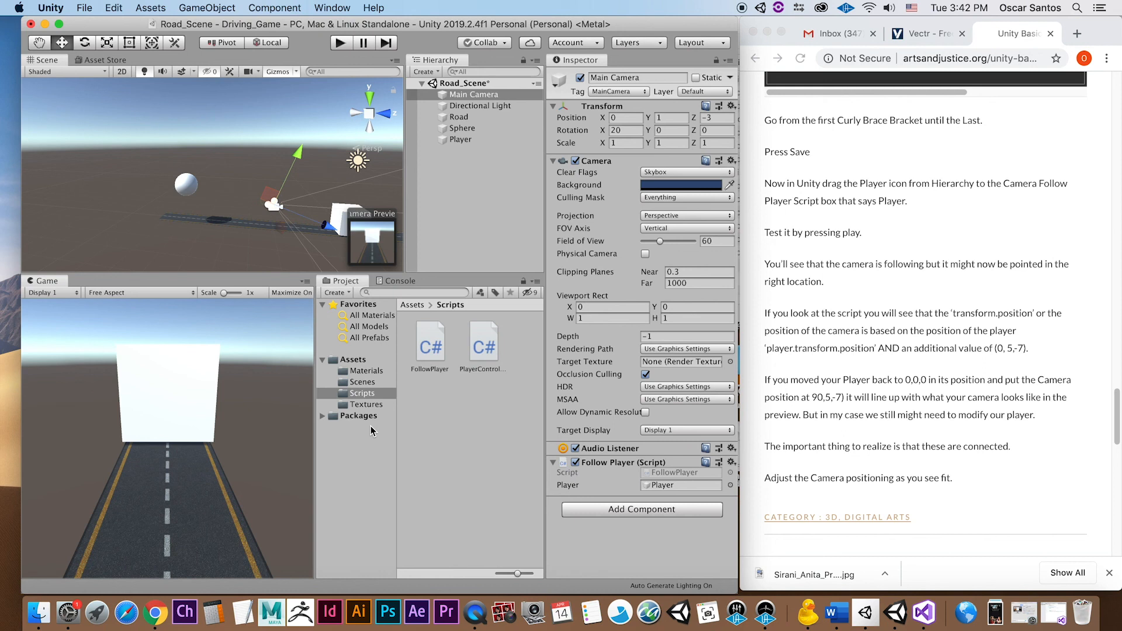
Save the scene as a new file named Road_Scene_w_Script in the Scenes folder under Assets
left_click(85, 8)
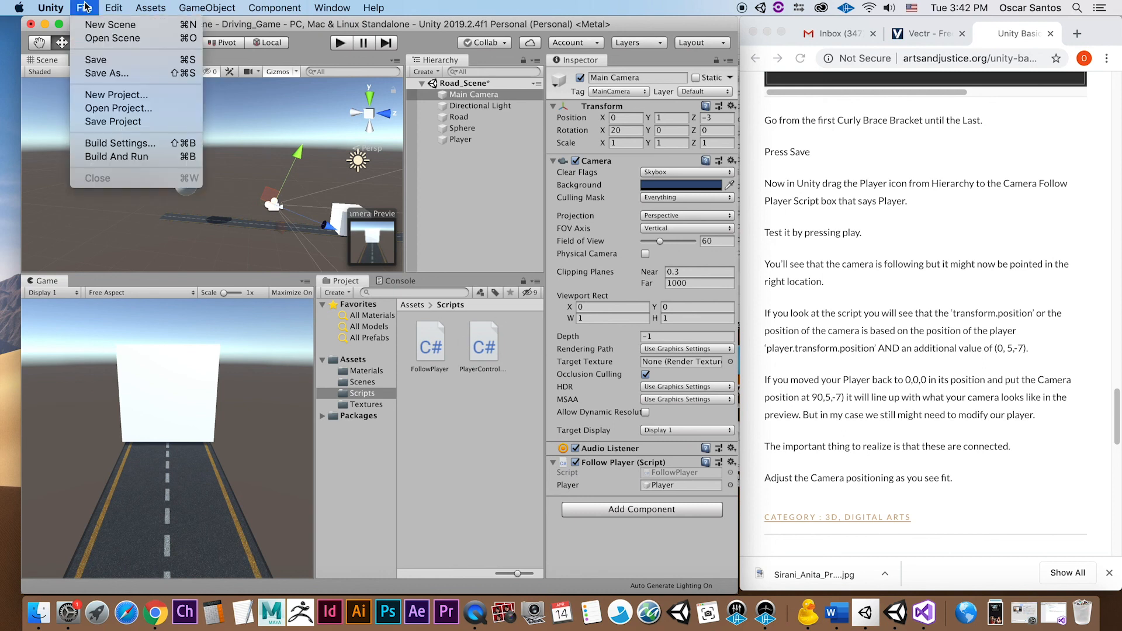
left_click(120, 74)
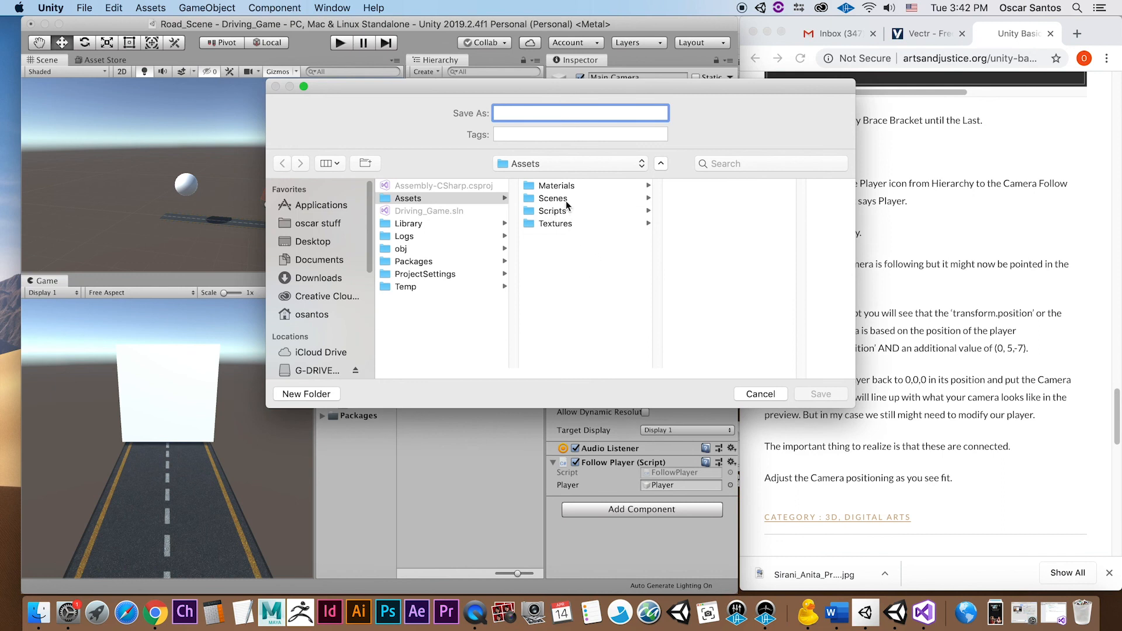
left_click(565, 201)
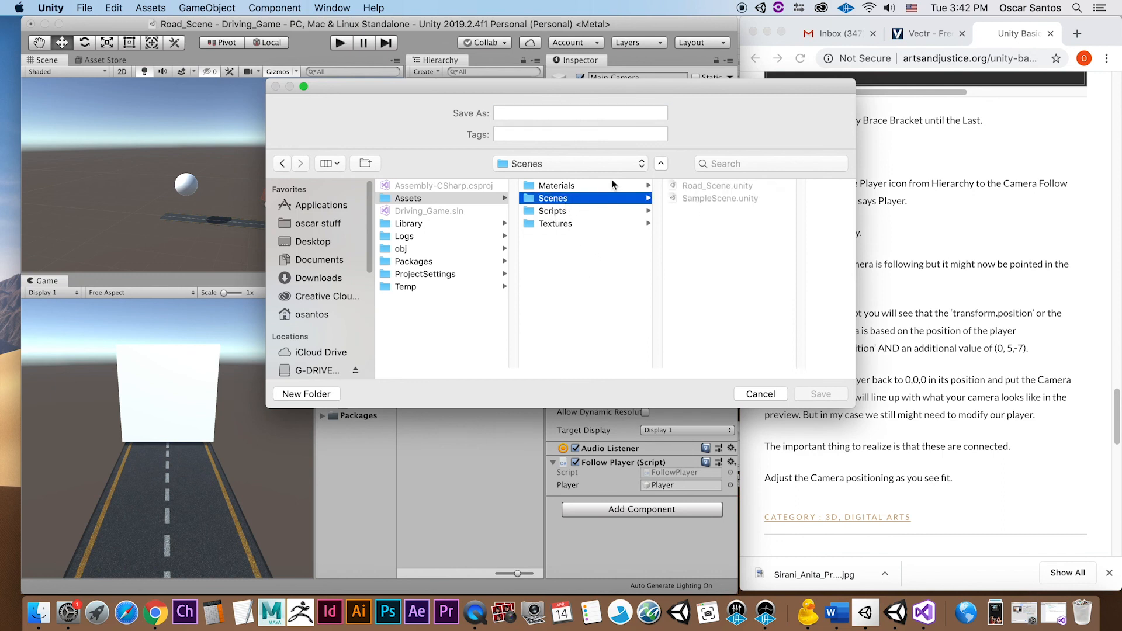
left_click(561, 112)
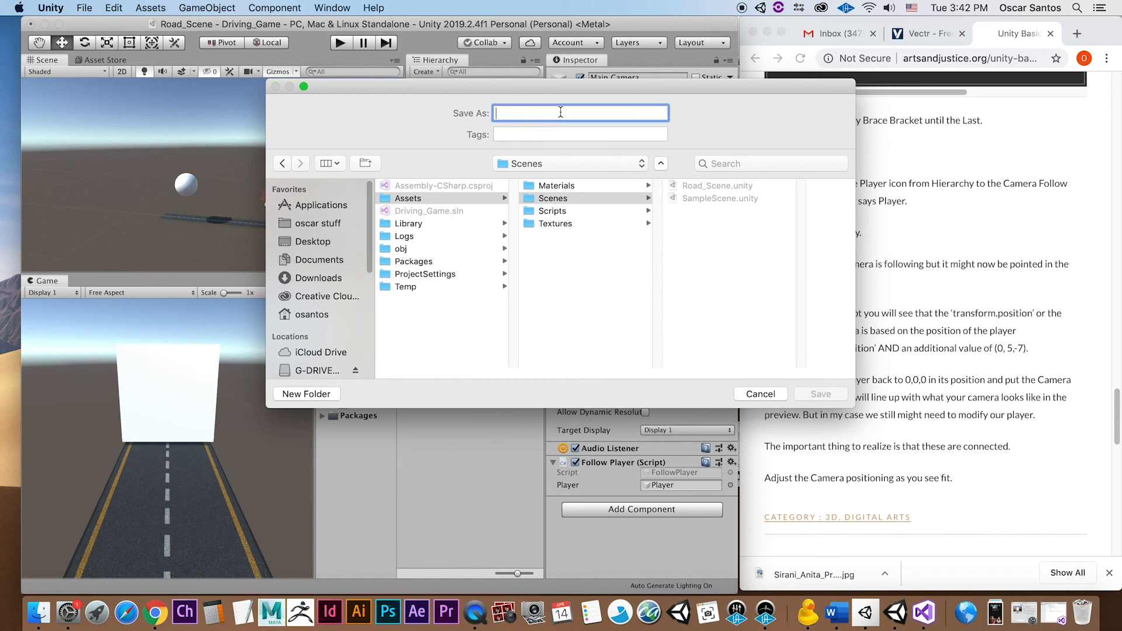
type("Road")
key("super+a")
type("_")
key("BackSpace")
type("Road_Scene_w_Script")
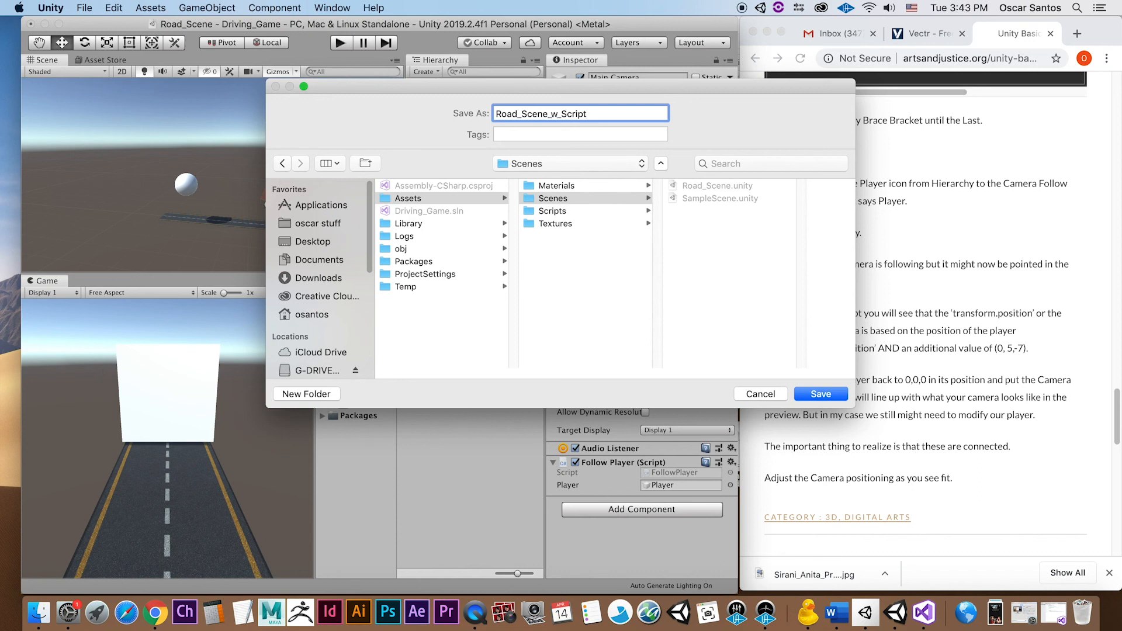
key("Return")
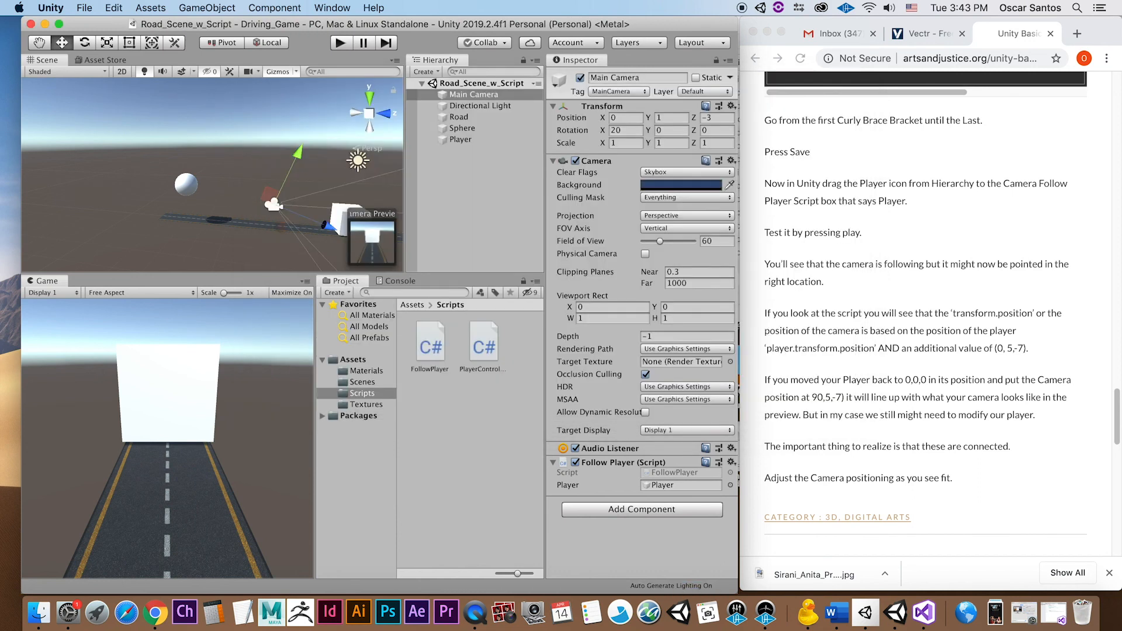